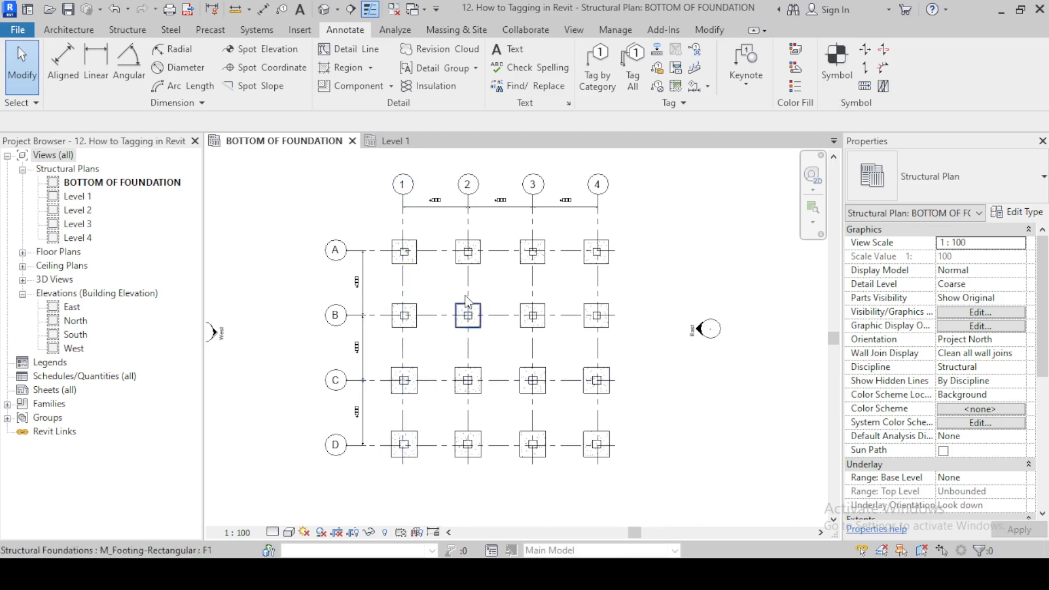
Review the footing layout in the BOTTOM OF FOUNDATION plan and the beam layout in the Level 1 plan.
{"action": "scroll", "coordinate": [403, 249], "scroll_direction": "up", "scroll_amount": 5}
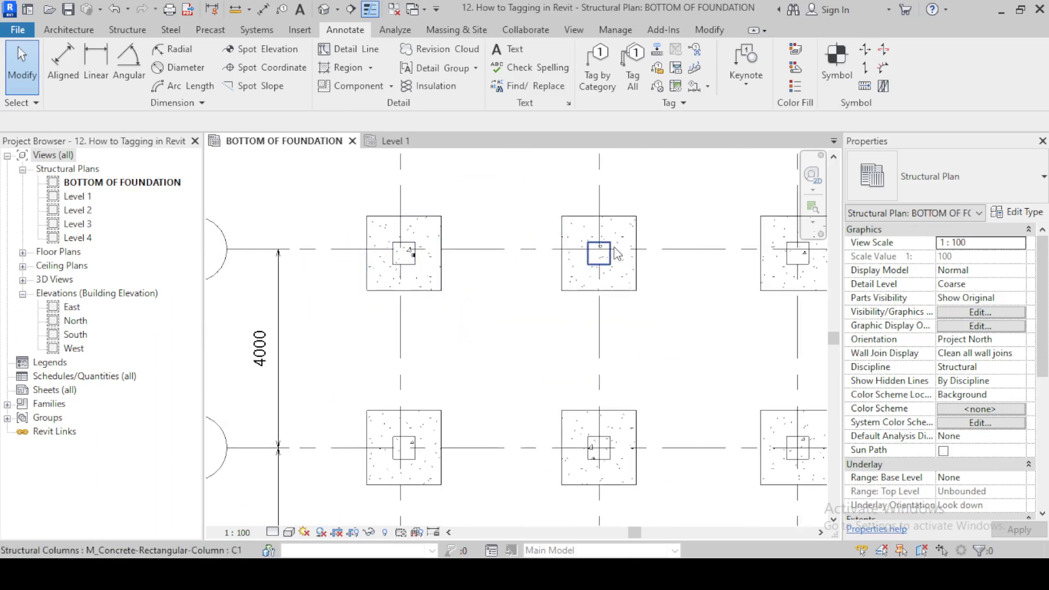
{"action": "scroll", "coordinate": [373, 290], "scroll_direction": "down", "scroll_amount": 5}
{"action": "scroll", "coordinate": [372, 290], "scroll_direction": "down", "scroll_amount": 2}
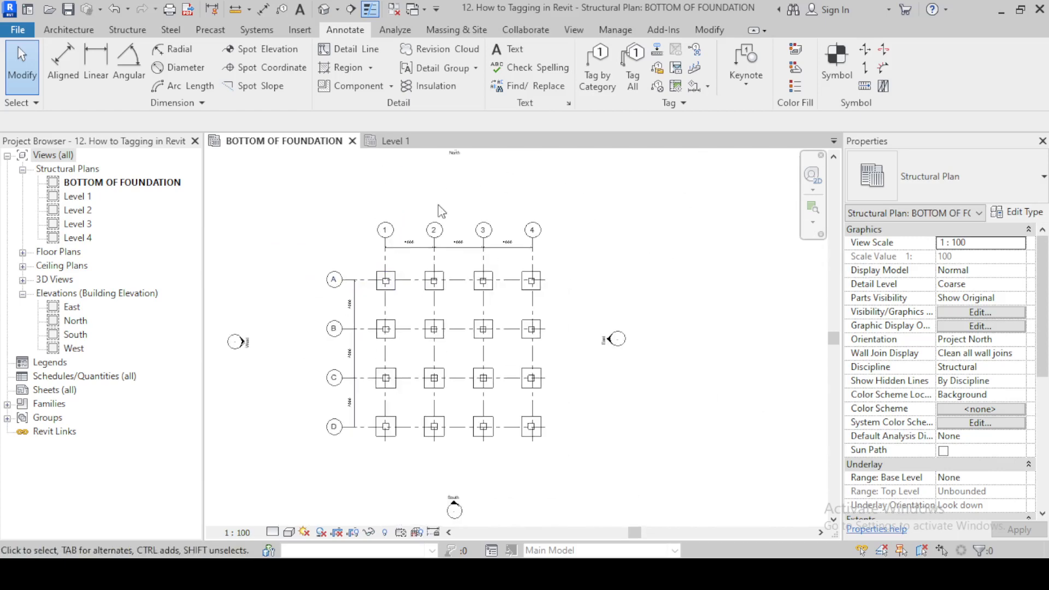
{"action": "left_click", "coordinate": [402, 139]}
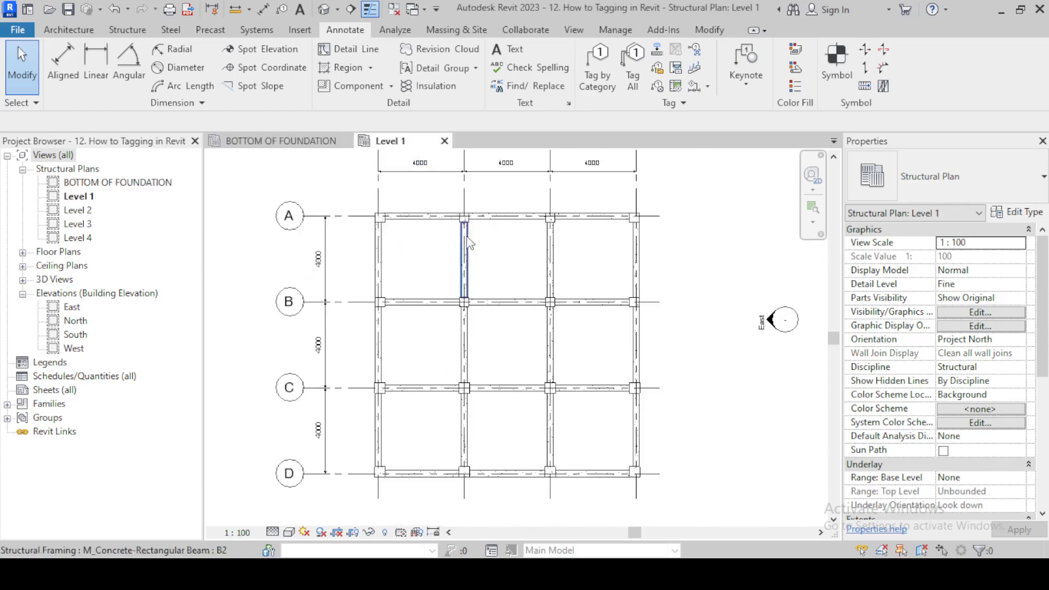
{"action": "scroll", "coordinate": [460, 285], "scroll_direction": "down", "scroll_amount": 1}
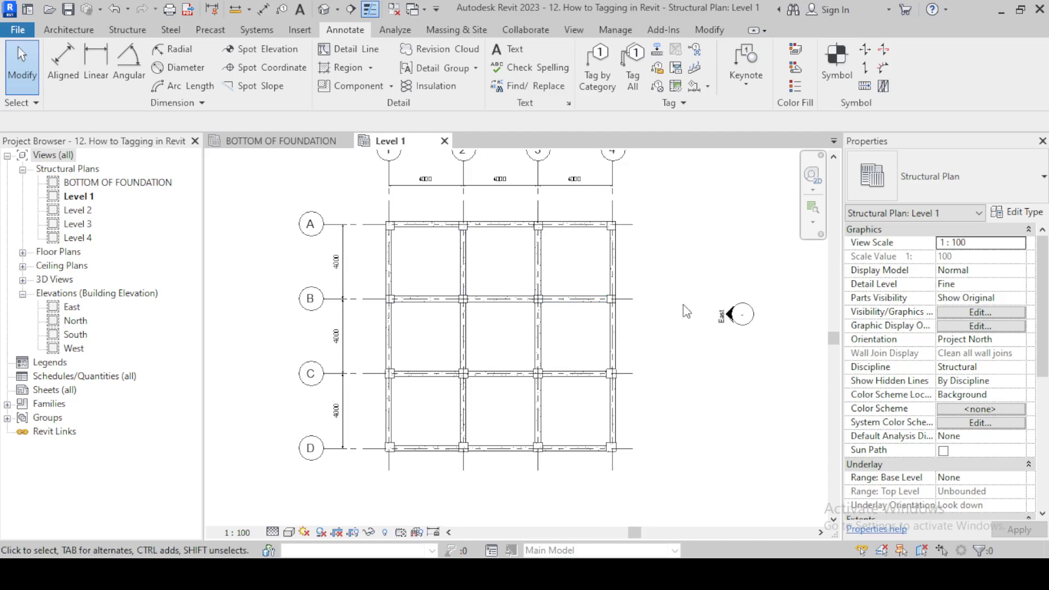
{"action": "middle_click_drag", "start_coordinate": [678, 237], "coordinate": [680, 258]}
{"action": "left_click", "coordinate": [281, 142]}
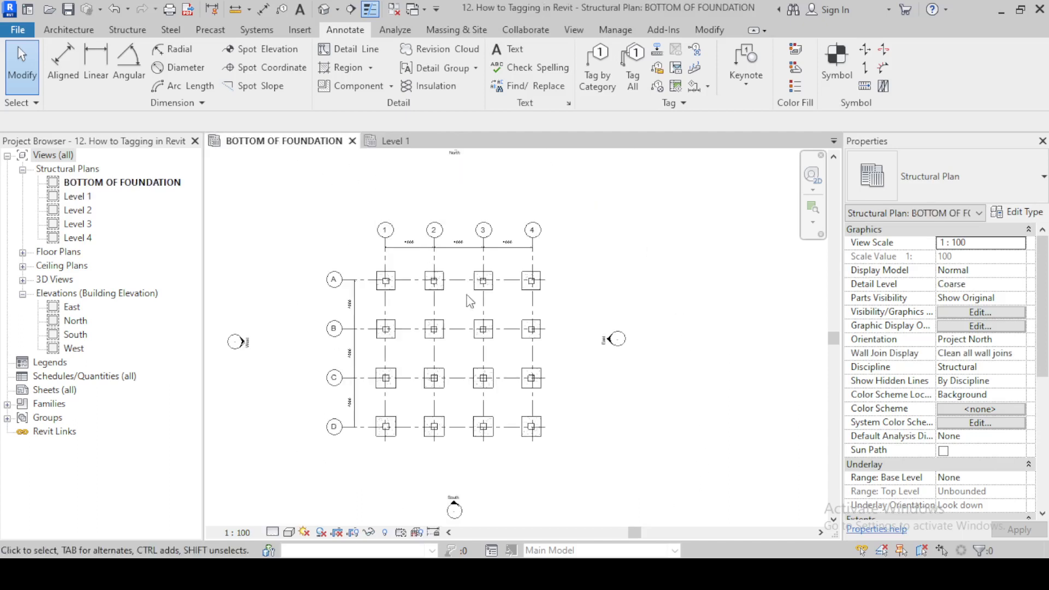
{"action": "scroll", "coordinate": [386, 316], "scroll_direction": "up", "scroll_amount": 5}
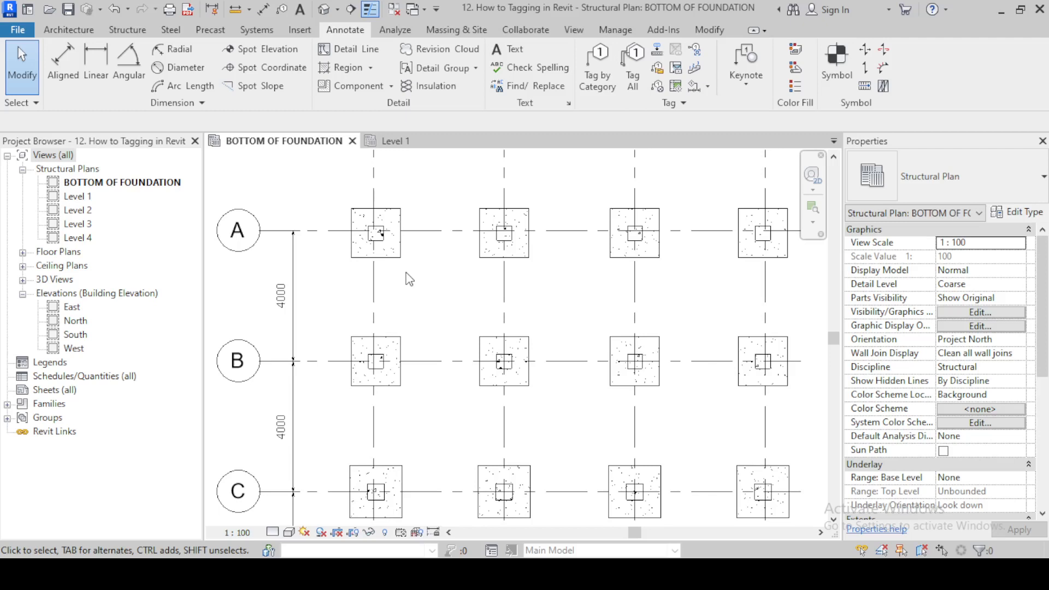
{"action": "scroll", "coordinate": [321, 182], "scroll_direction": "up", "scroll_amount": 3}
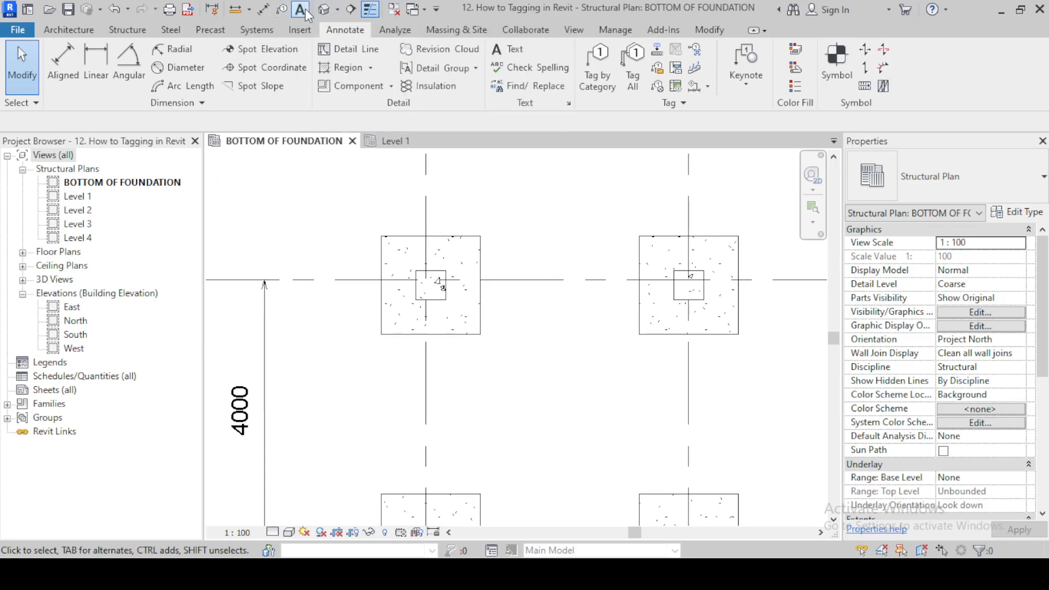
{"action": "left_click", "coordinate": [302, 8]}
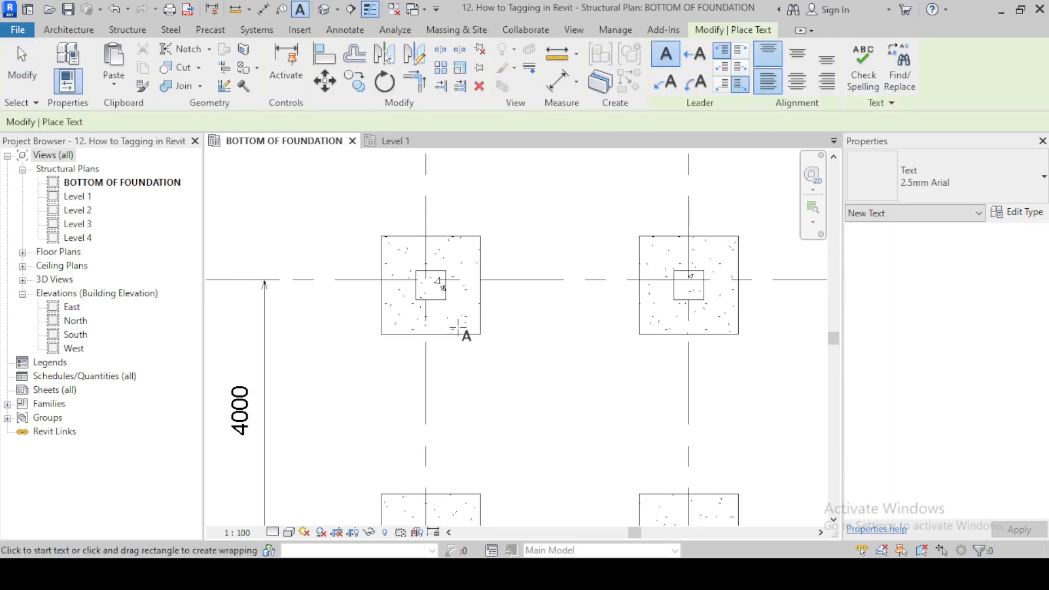
{"action": "scroll", "coordinate": [499, 388], "scroll_direction": "up", "scroll_amount": 2}
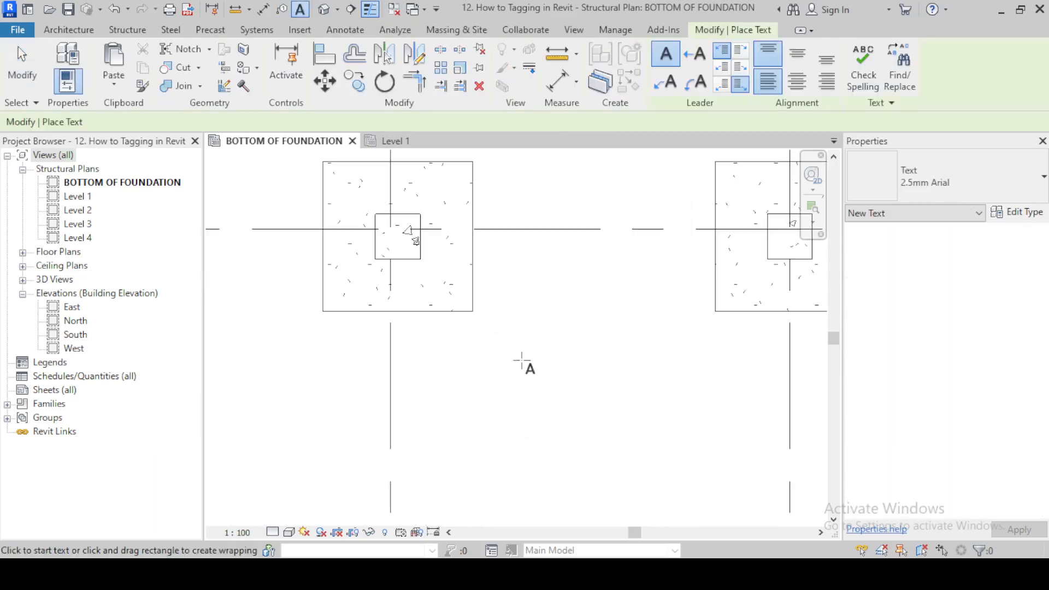
{"action": "scroll", "coordinate": [491, 358], "scroll_direction": "up", "scroll_amount": 2}
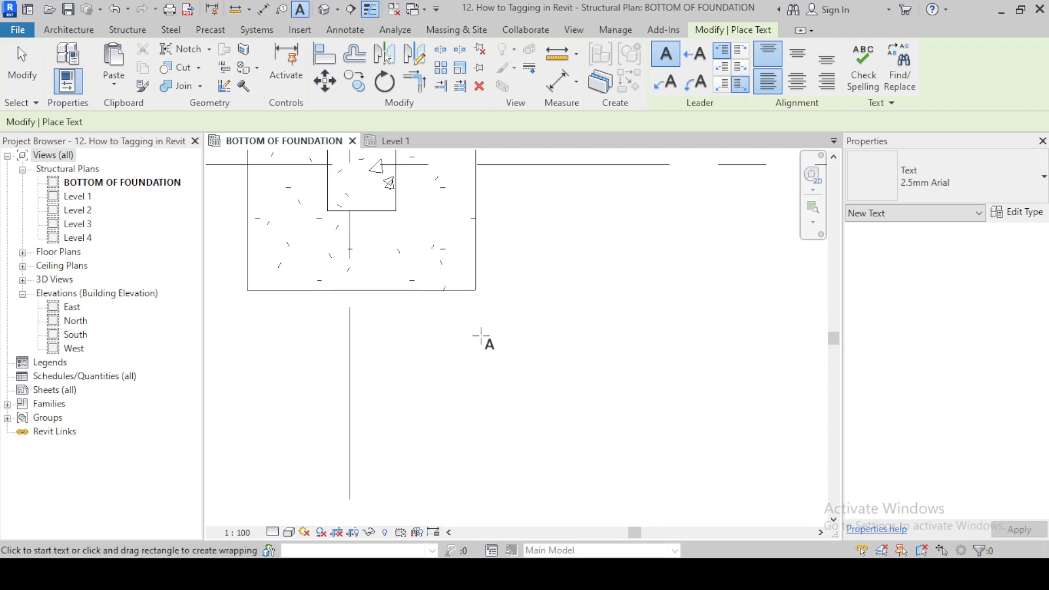
{"action": "scroll", "coordinate": [474, 340], "scroll_direction": "down", "scroll_amount": 1}
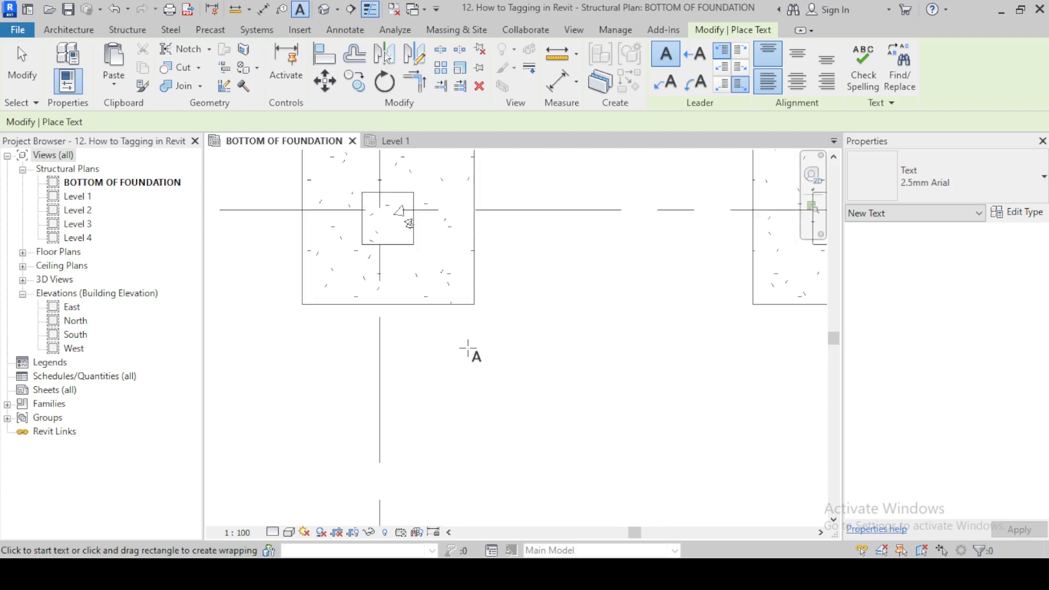
{"action": "left_click", "coordinate": [436, 326]}
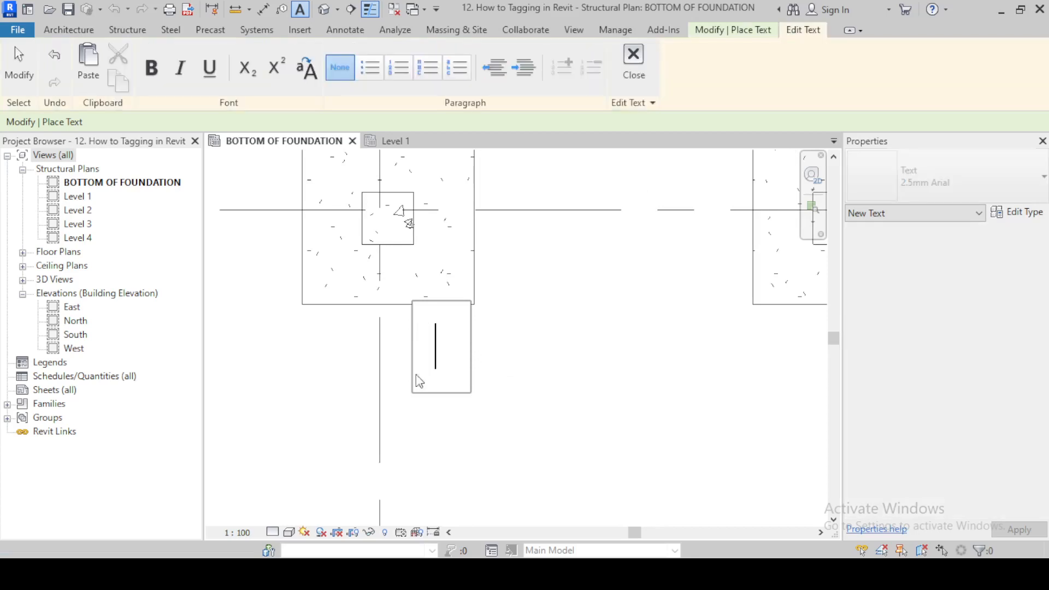
{"action": "scroll", "coordinate": [461, 422], "scroll_direction": "down", "scroll_amount": 1}
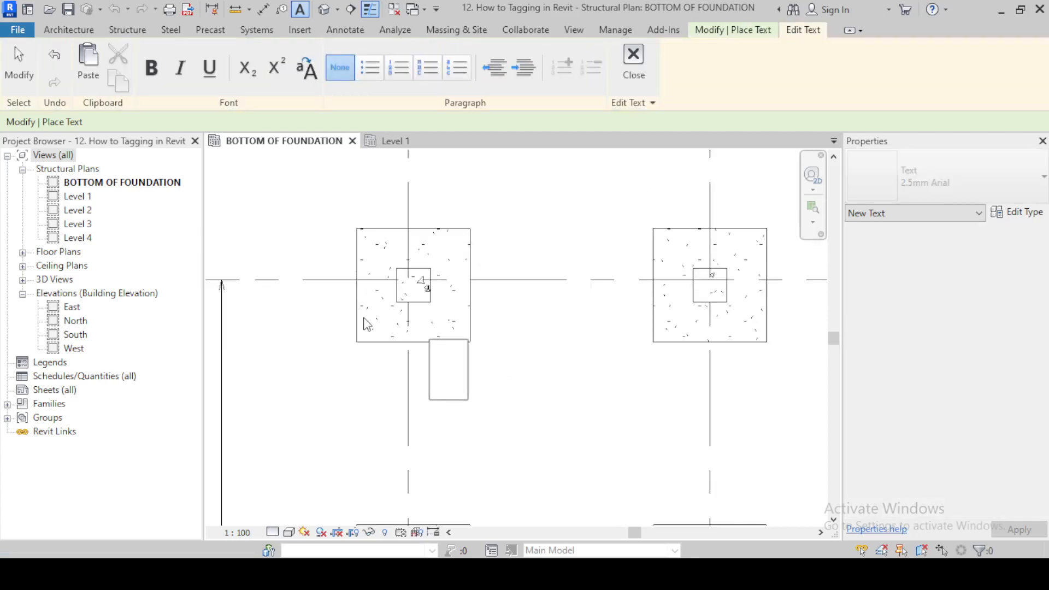
{"action": "left_click", "coordinate": [366, 324]}
{"action": "key", "text": "Escape"}
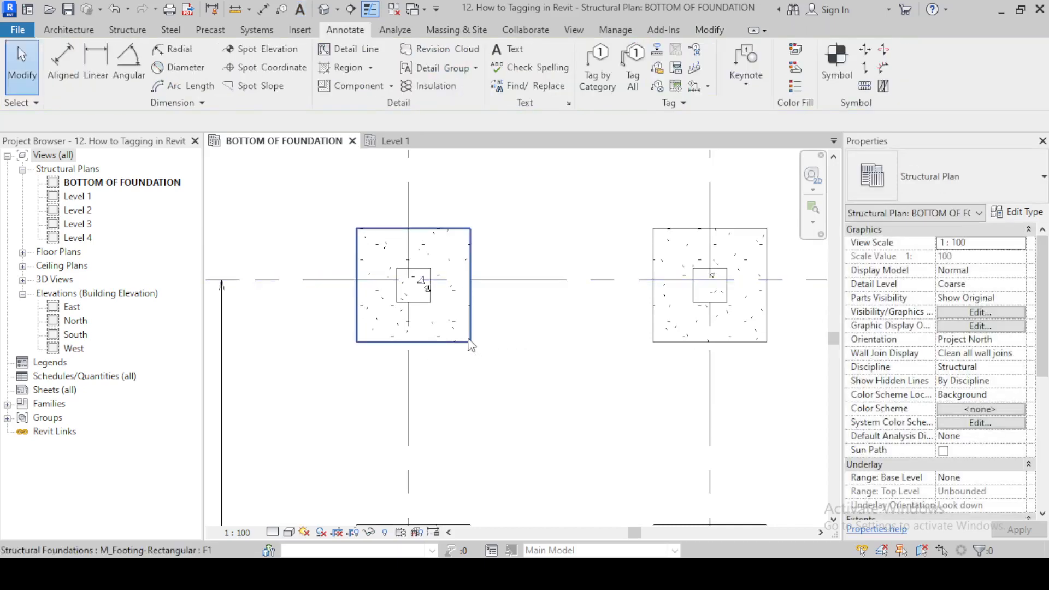
Inspect the type name and type properties of the footing at grid A-1.
{"action": "left_click", "coordinate": [467, 339]}
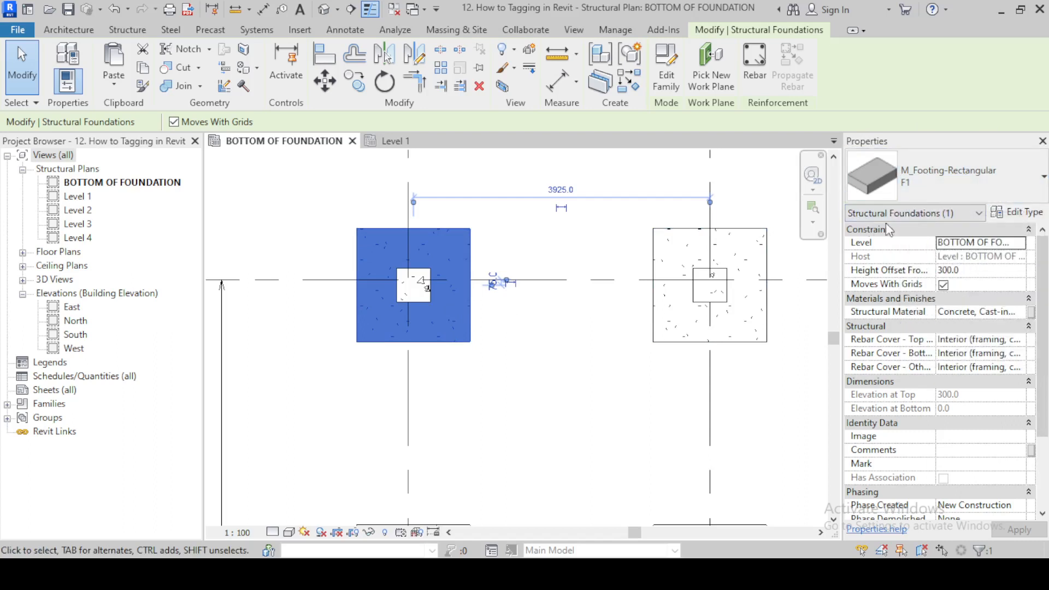
{"action": "left_click", "coordinate": [1026, 214]}
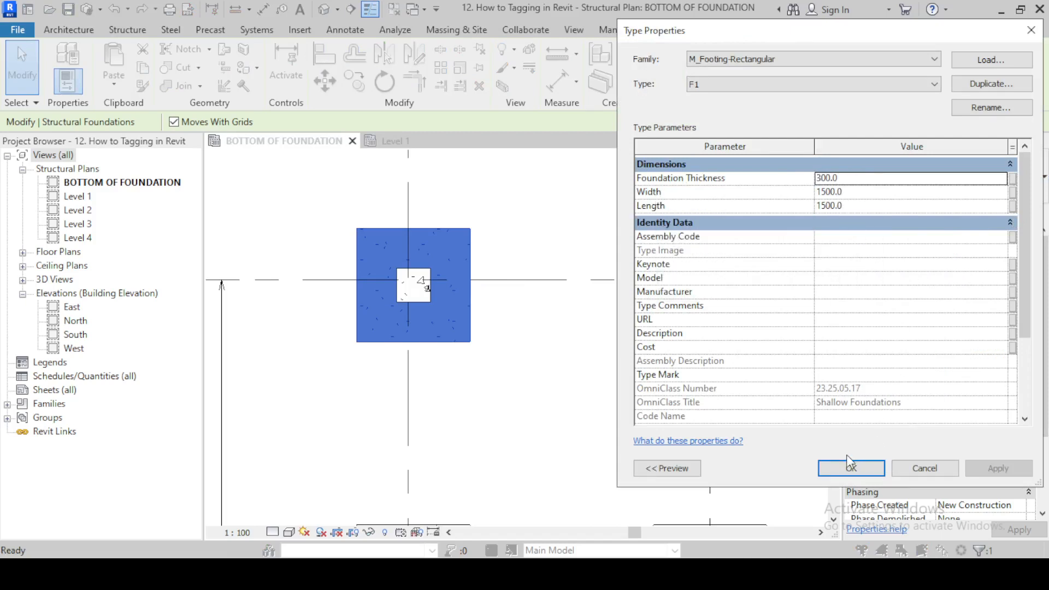
{"action": "left_click", "coordinate": [852, 469]}
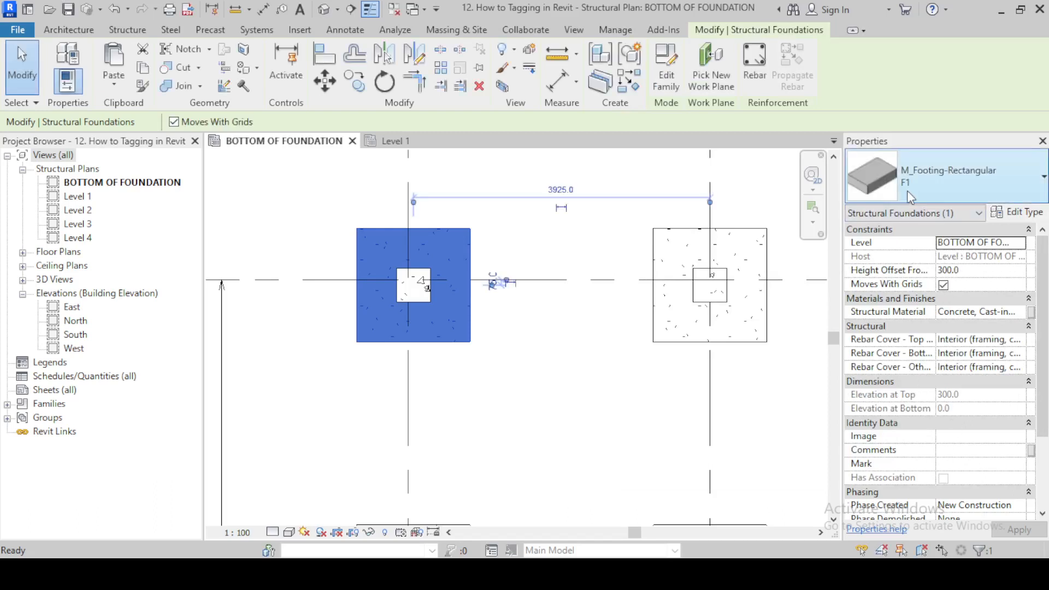
{"action": "scroll", "coordinate": [437, 311], "scroll_direction": "up", "scroll_amount": 3}
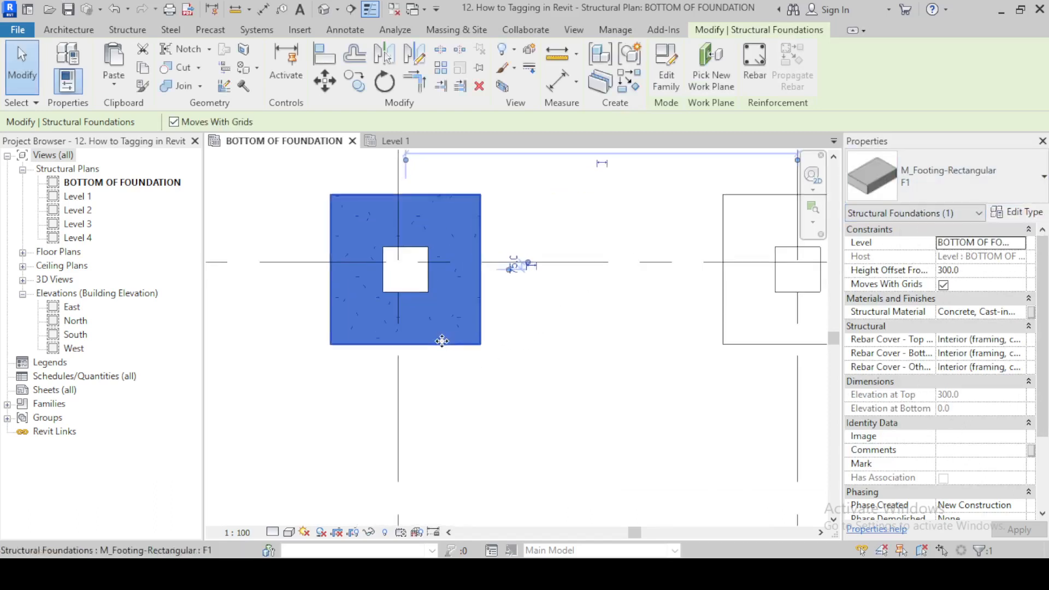
{"action": "left_click", "coordinate": [477, 391]}
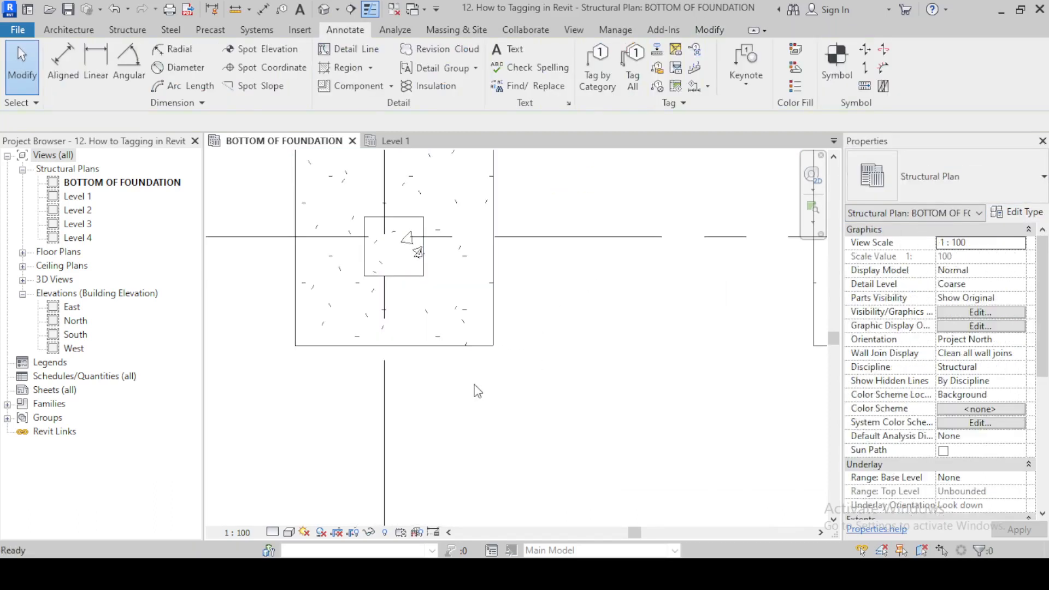
{"action": "scroll", "coordinate": [475, 391], "scroll_direction": "down", "scroll_amount": 2}
{"action": "scroll", "coordinate": [508, 334], "scroll_direction": "down", "scroll_amount": 1}
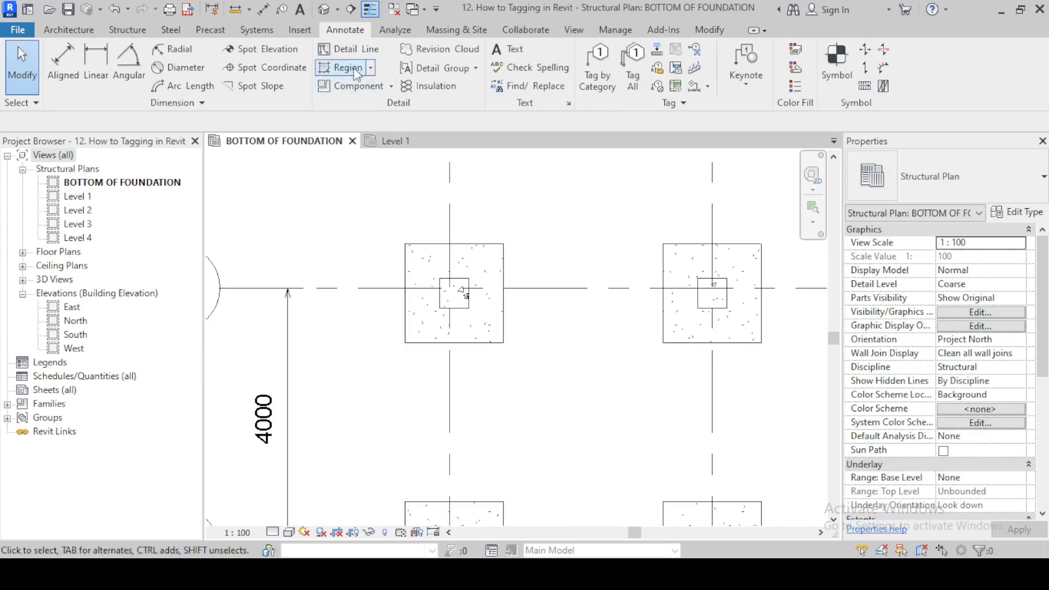
Place a 2.5mm Arial text note reading F1 just below the lower-right corner of the footing at grid A-1.
{"action": "left_click", "coordinate": [300, 9]}
{"action": "scroll", "coordinate": [492, 355], "scroll_direction": "up", "scroll_amount": 3}
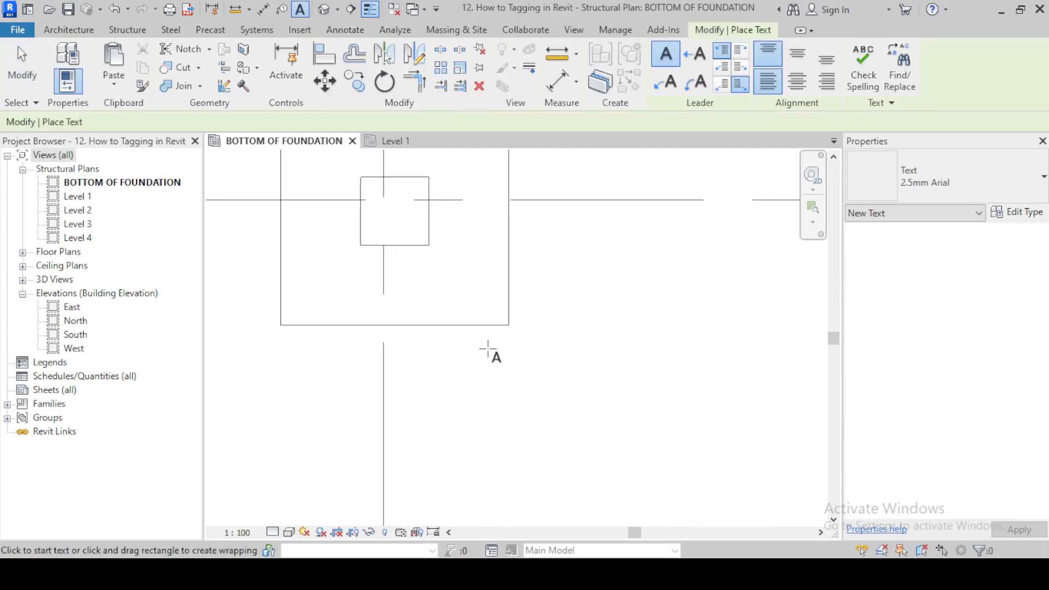
{"action": "left_click", "coordinate": [488, 350]}
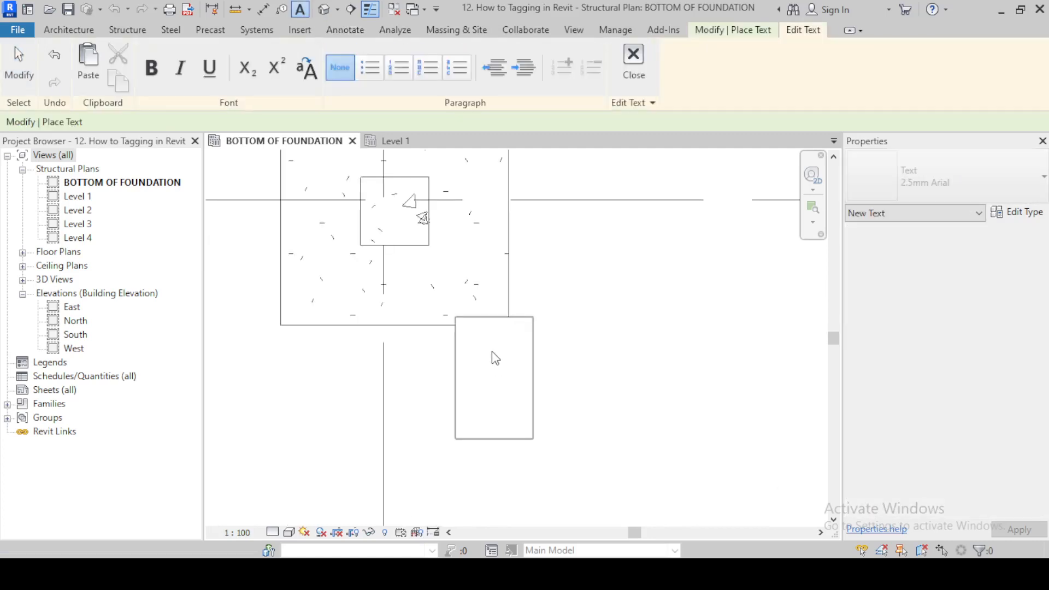
{"action": "type", "text": "F1"}
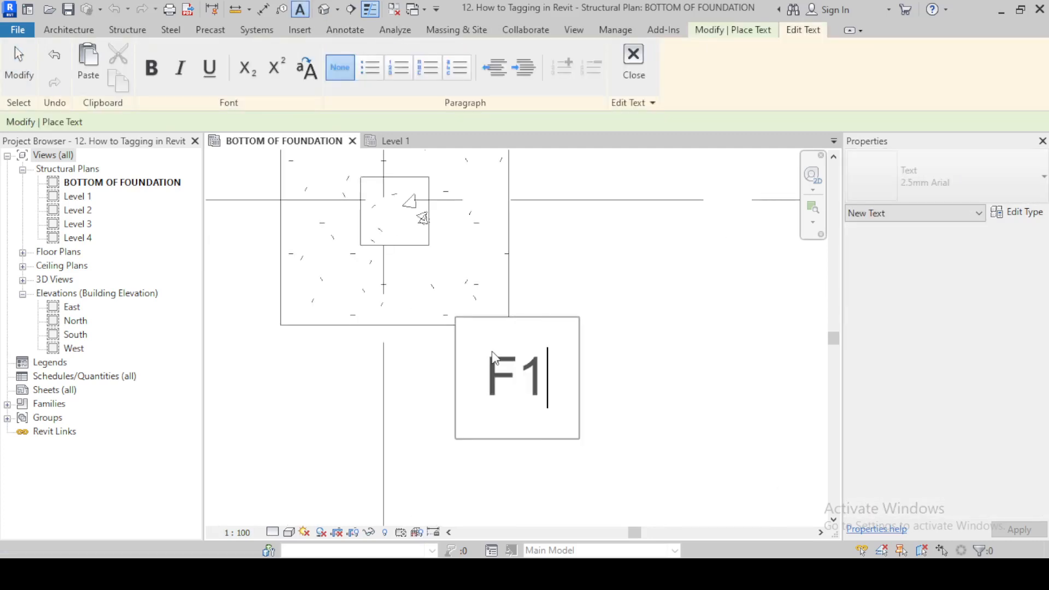
{"action": "left_click", "coordinate": [656, 334]}
{"action": "key", "text": "Escape"}
{"action": "key", "text": "Escape"}
{"action": "scroll", "coordinate": [595, 337], "scroll_direction": "down", "scroll_amount": 4}
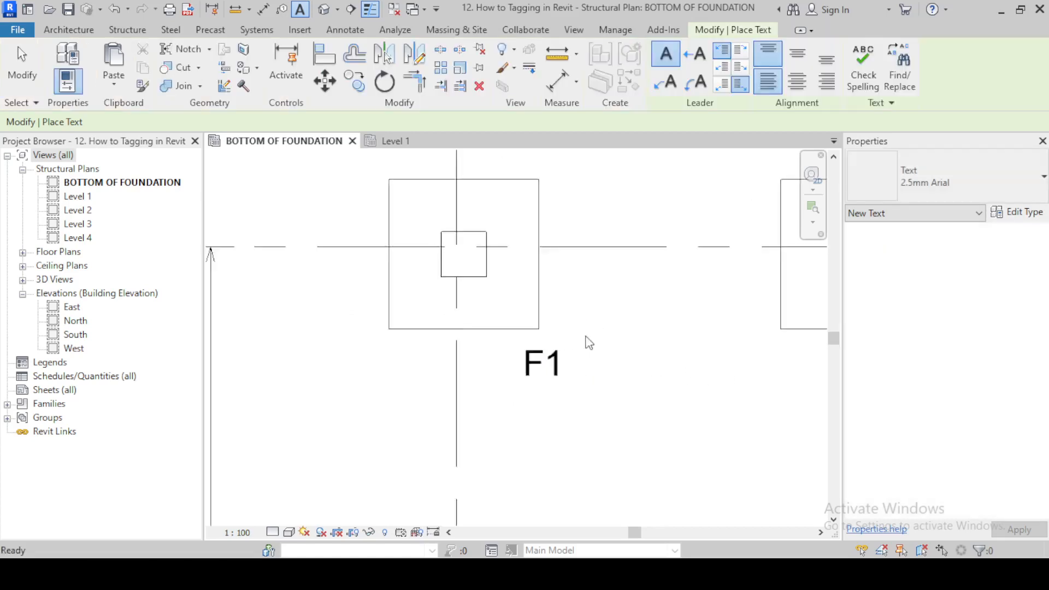
Move the F1 text note slightly left so it sits closer under the footing at grid A-1.
{"action": "left_click", "coordinate": [517, 339]}
{"action": "scroll", "coordinate": [518, 333], "scroll_direction": "up", "scroll_amount": 3}
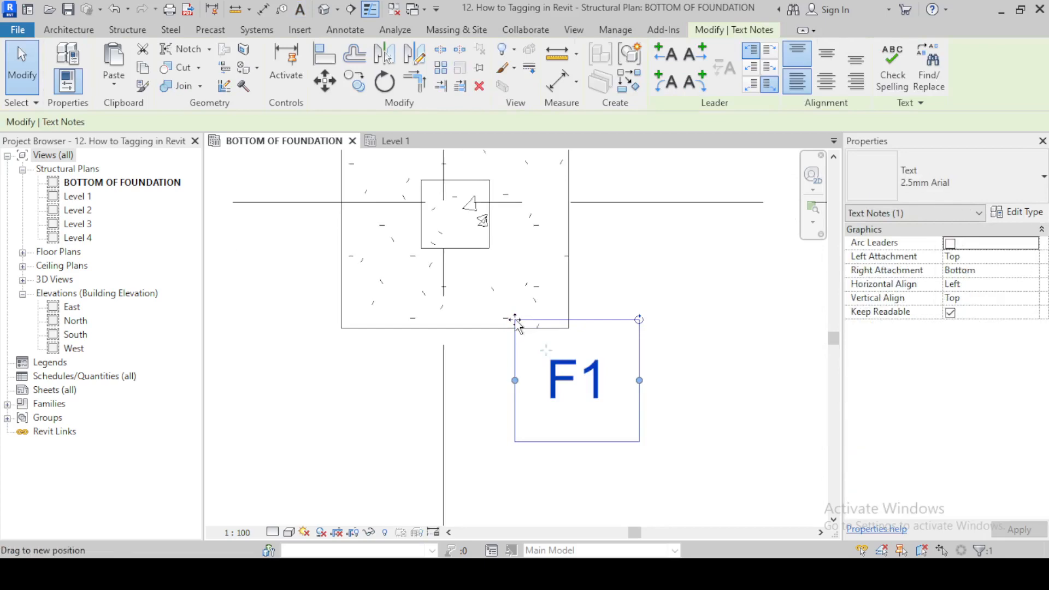
{"action": "mouse_move", "coordinate": [515, 326]}
{"action": "left_mouse_down"}
{"action": "mouse_move", "coordinate": [491, 312]}
{"action": "mouse_move", "coordinate": [432, 317]}
{"action": "left_mouse_up"}
{"action": "key", "text": "Escape"}
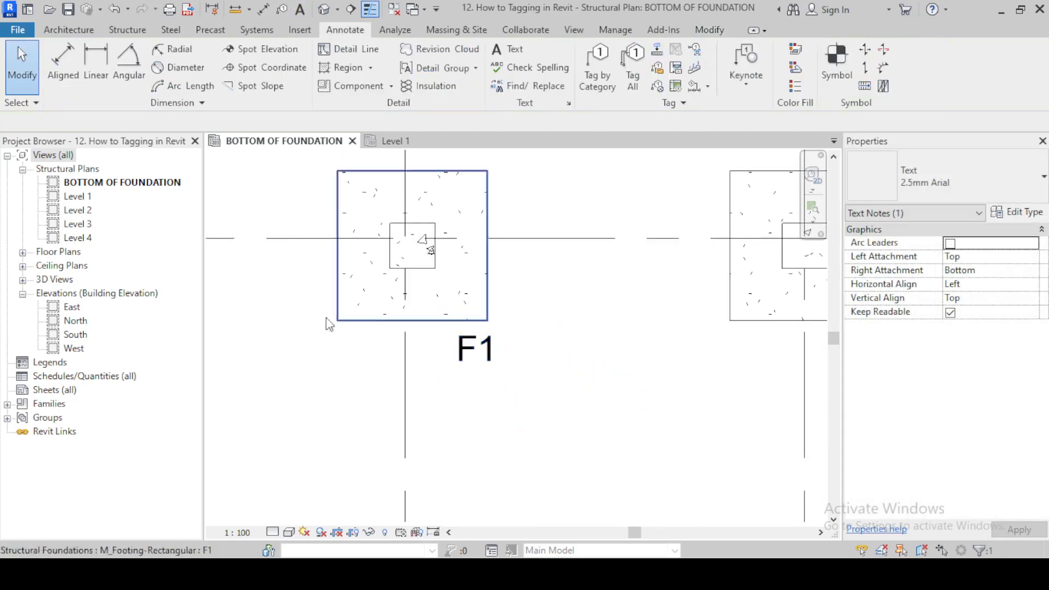
Check the type name of the footing at grid C-1 in its properties.
{"action": "scroll", "coordinate": [623, 241], "scroll_direction": "down", "scroll_amount": 5}
{"action": "scroll", "coordinate": [493, 389], "scroll_direction": "up", "scroll_amount": 3}
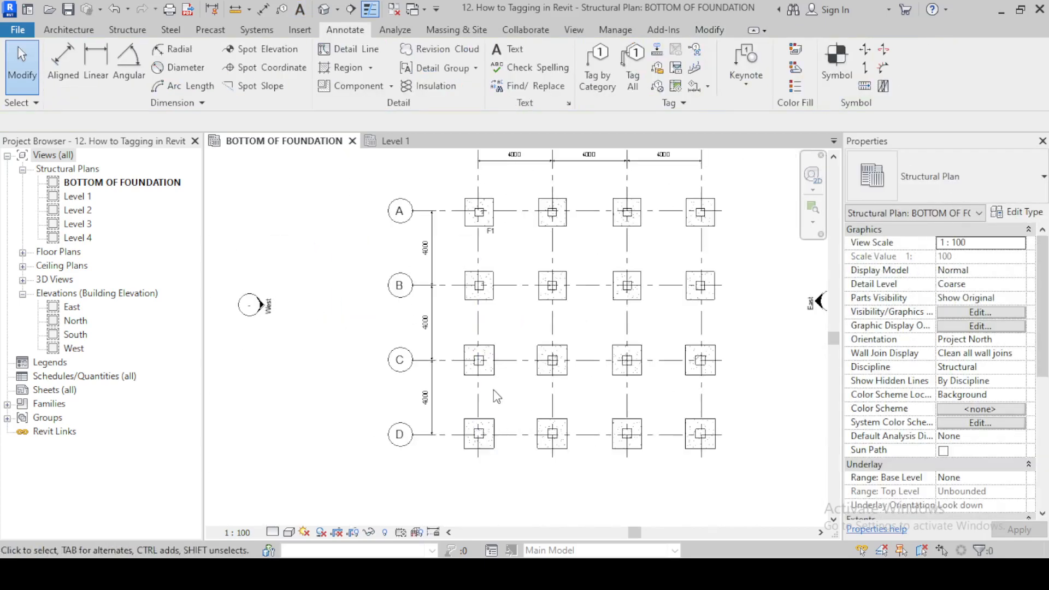
{"action": "left_click", "coordinate": [493, 363]}
{"action": "scroll", "coordinate": [538, 289], "scroll_direction": "up", "scroll_amount": 2}
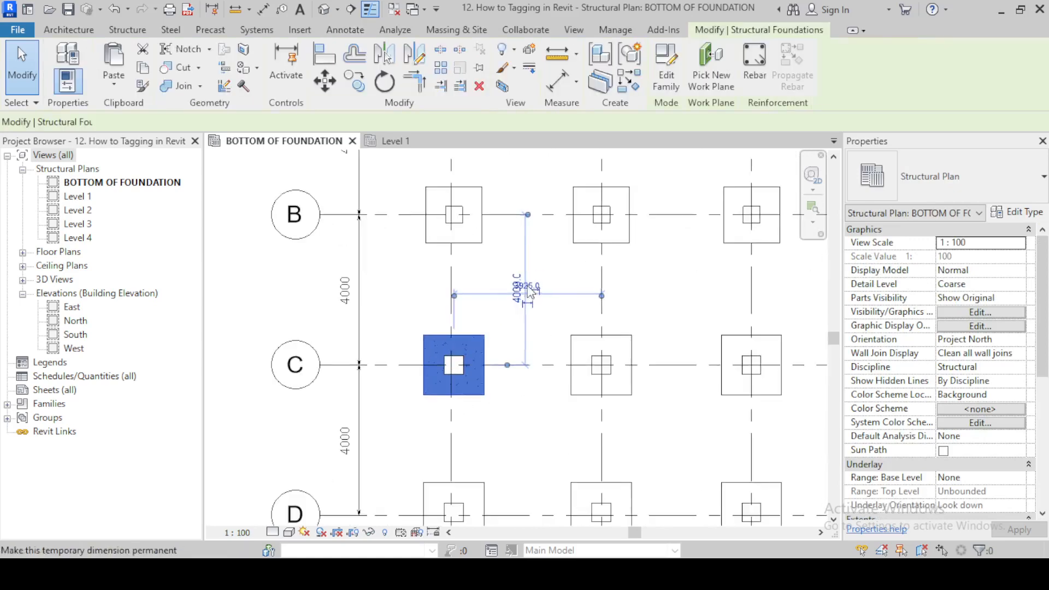
{"action": "middle_click_drag", "start_coordinate": [559, 248], "coordinate": [474, 345]}
{"action": "scroll", "coordinate": [469, 343], "scroll_direction": "down", "scroll_amount": 1}
{"action": "scroll", "coordinate": [464, 342], "scroll_direction": "down", "scroll_amount": 1}
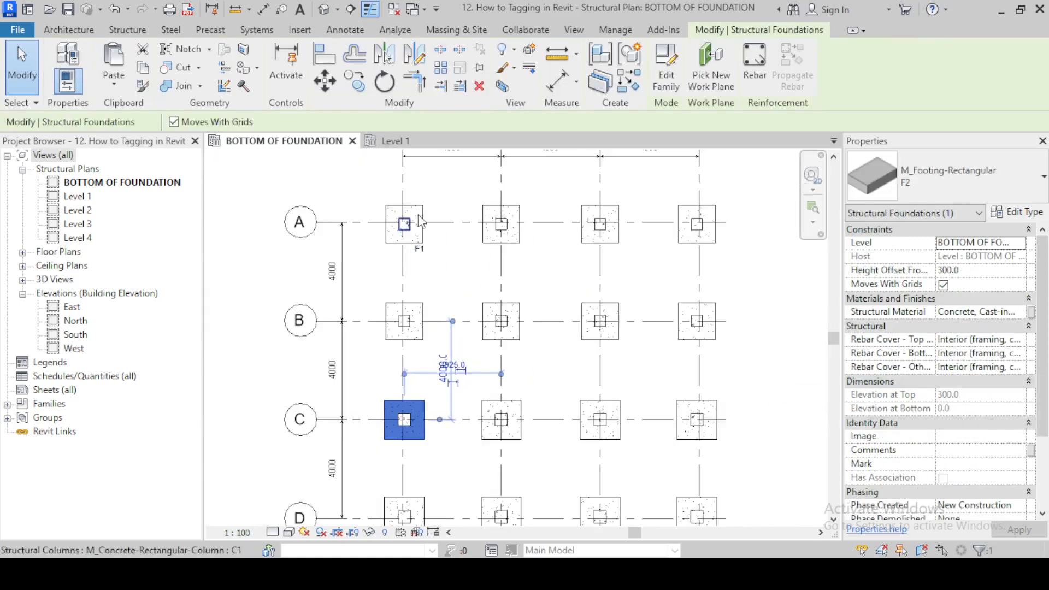
{"action": "middle_click_drag", "start_coordinate": [765, 333], "coordinate": [750, 238]}
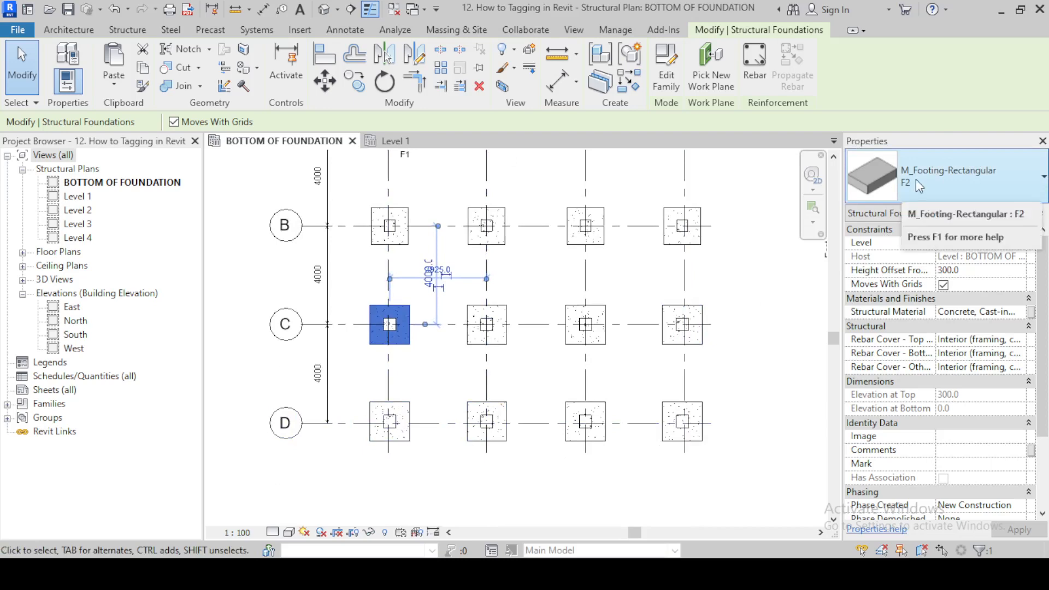
{"action": "scroll", "coordinate": [378, 338], "scroll_direction": "up", "scroll_amount": 5}
{"action": "middle_click_drag", "start_coordinate": [462, 381], "coordinate": [491, 403]}
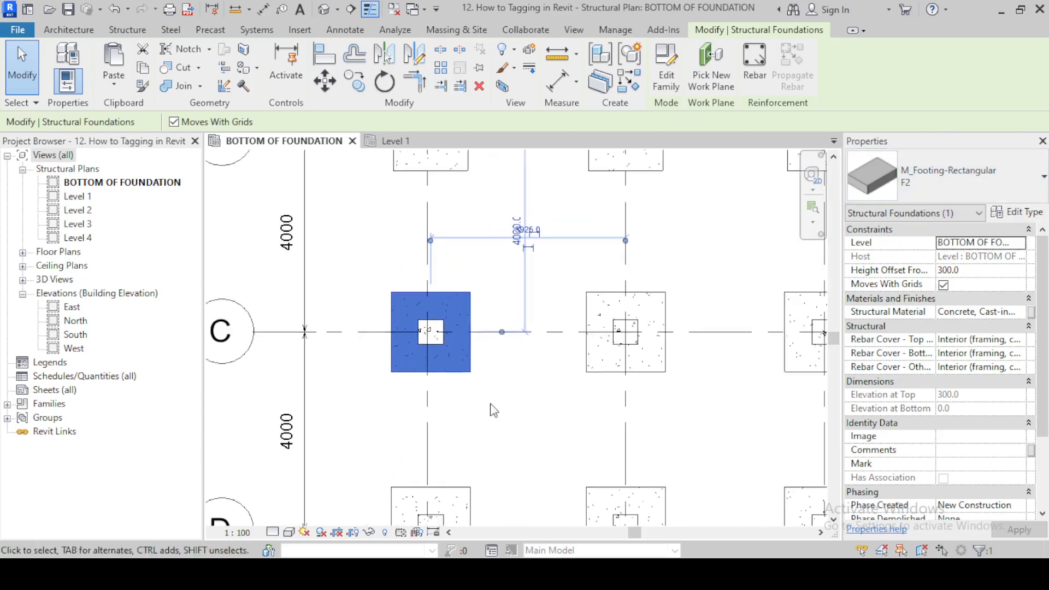
{"action": "left_click", "coordinate": [476, 401]}
{"action": "scroll", "coordinate": [517, 397], "scroll_direction": "down", "scroll_amount": 3}
{"action": "scroll", "coordinate": [527, 370], "scroll_direction": "down", "scroll_amount": 1}
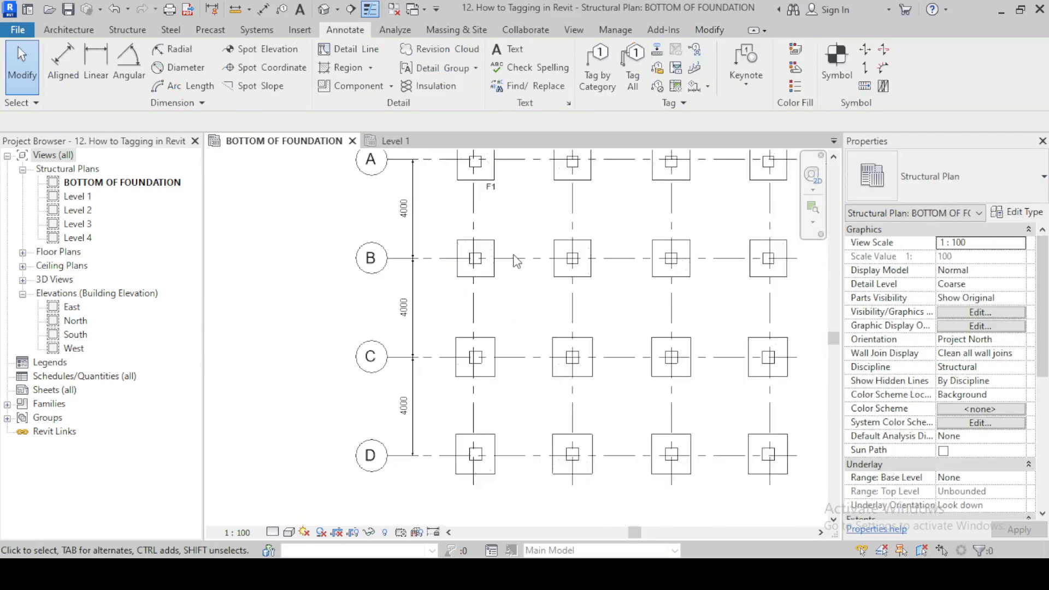
Copy the F1 text note from the footing at grid A-1 to just below the lower-right corner of the footing at C-1.
{"action": "left_click", "coordinate": [490, 188]}
{"action": "scroll", "coordinate": [503, 202], "scroll_direction": "up", "scroll_amount": 2}
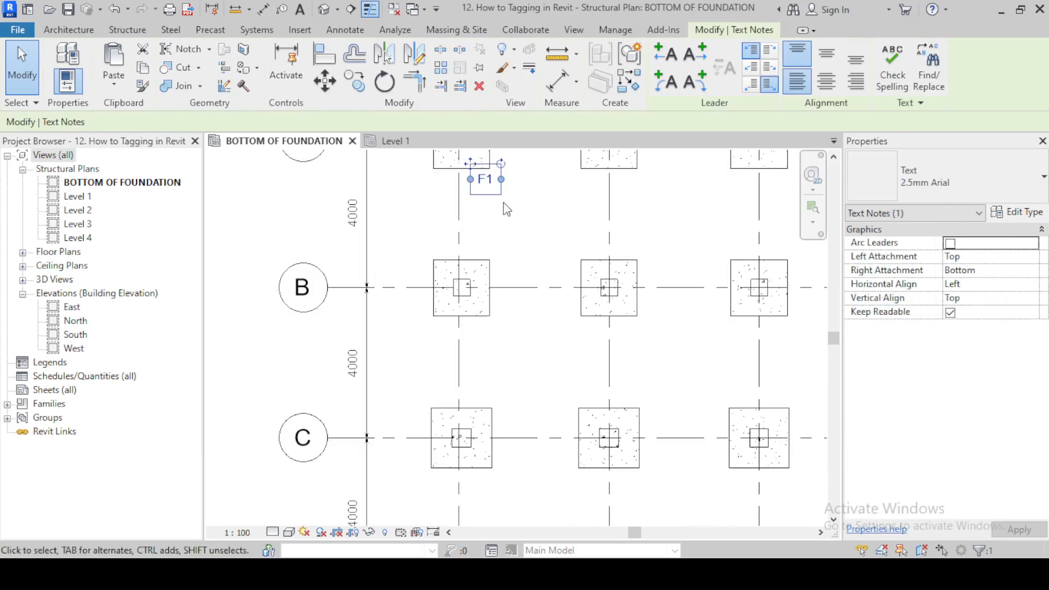
{"action": "key", "text": "c"}
{"action": "key", "text": "o"}
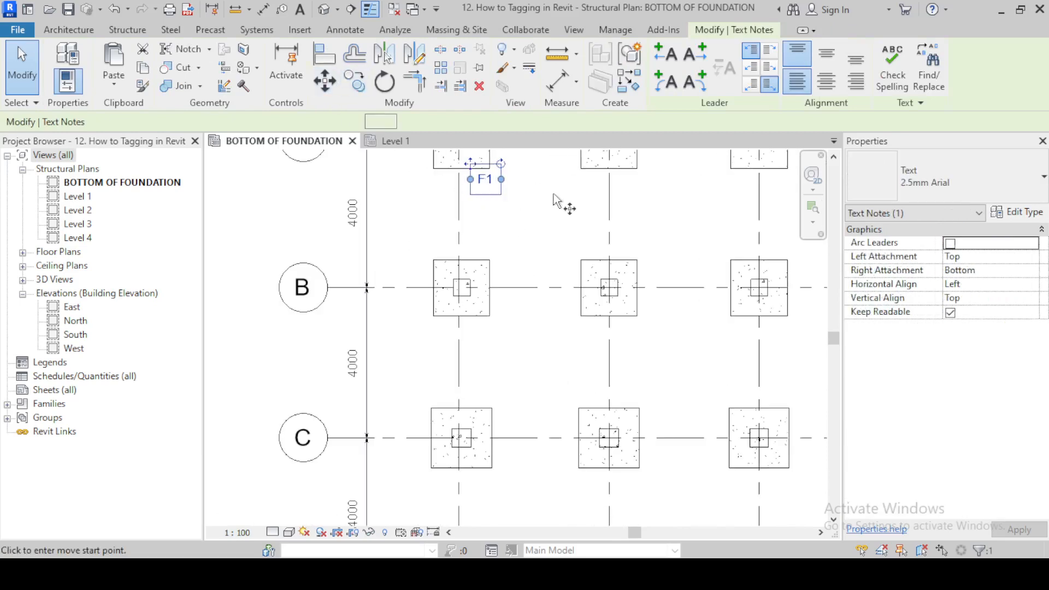
{"action": "left_click", "coordinate": [534, 187]}
{"action": "middle_click_drag", "start_coordinate": [533, 491], "coordinate": [529, 338]}
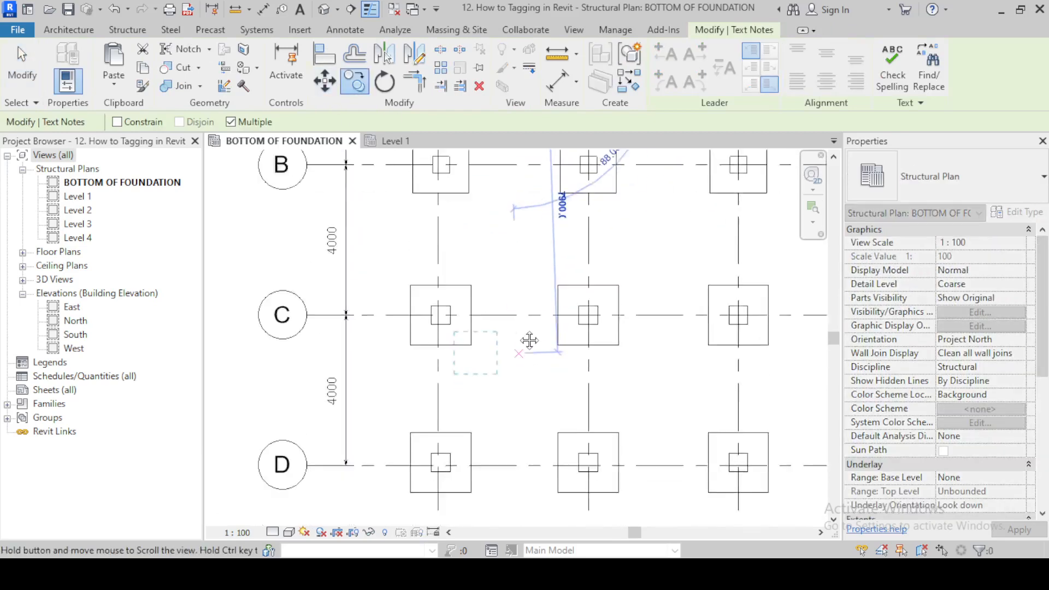
{"action": "left_click", "coordinate": [520, 327]}
{"action": "scroll", "coordinate": [514, 328], "scroll_direction": "up", "scroll_amount": 3}
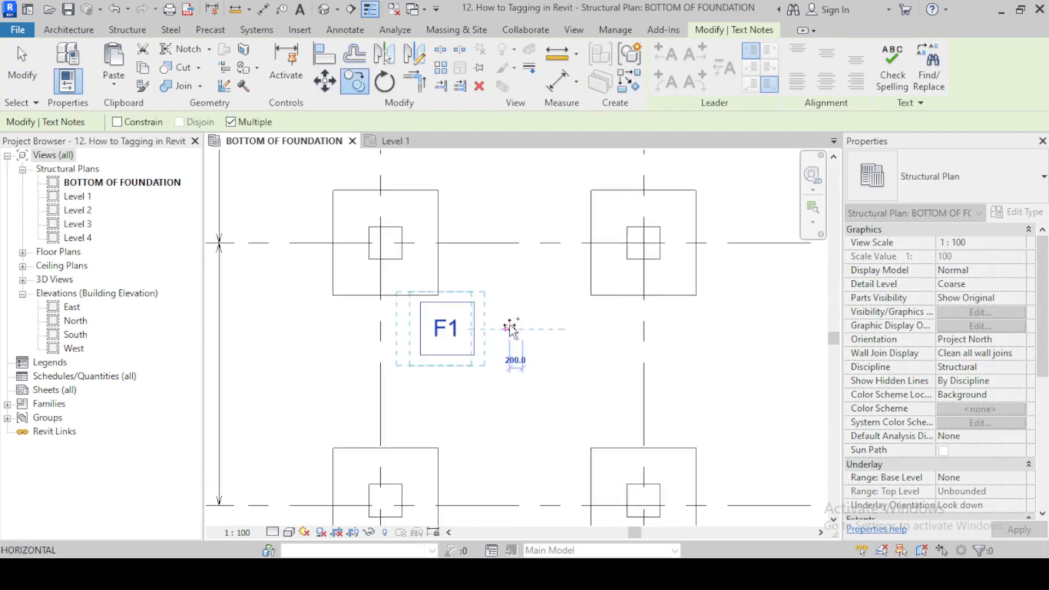
{"action": "key", "text": "Escape"}
{"action": "key", "text": "Escape"}
{"action": "scroll", "coordinate": [432, 284], "scroll_direction": "down", "scroll_amount": 2}
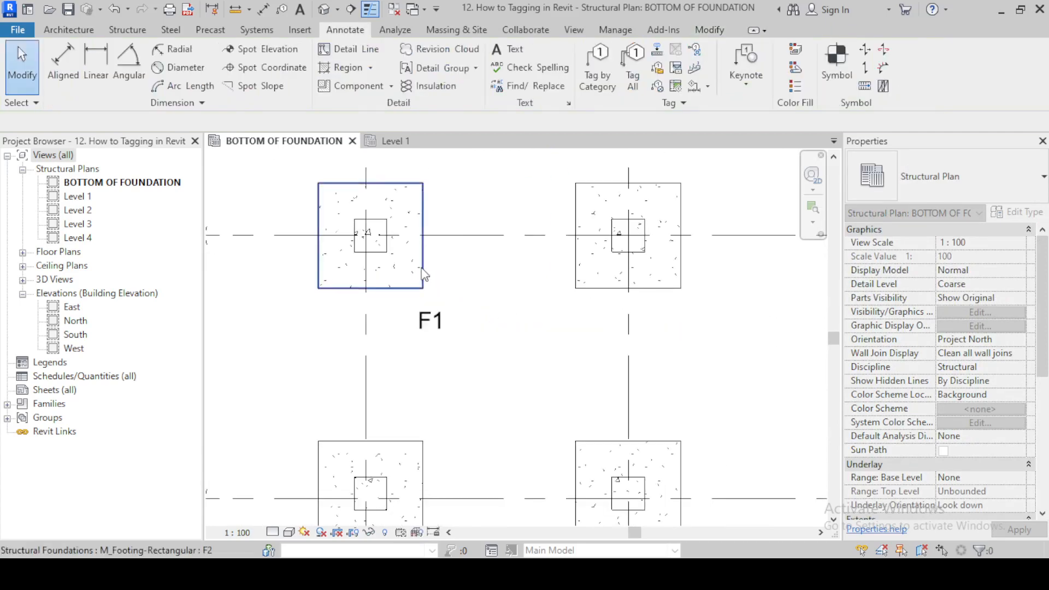
Check the type of the footing at grid C-1 and edit the copied text note beneath it to read F2.
{"action": "left_click", "coordinate": [422, 272]}
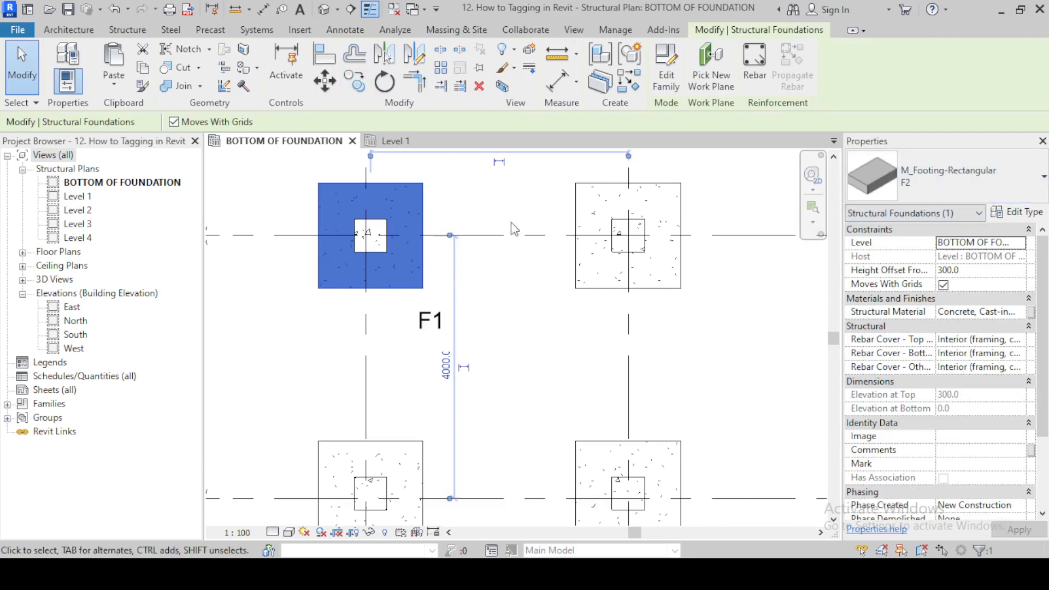
{"action": "key", "text": "Escape"}
{"action": "double_click", "coordinate": [435, 323]}
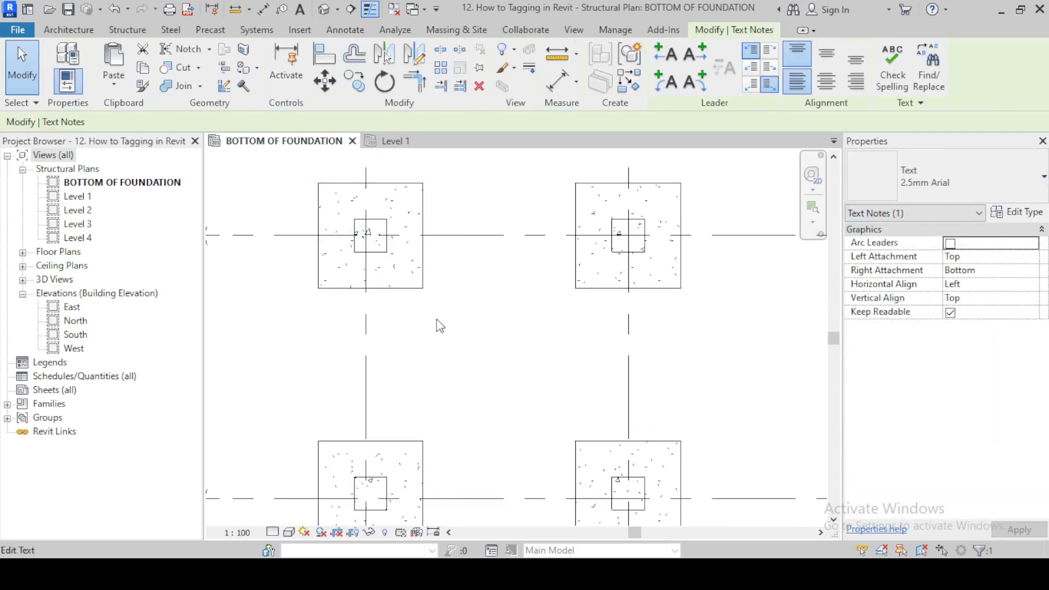
{"action": "type", "text": "21"}
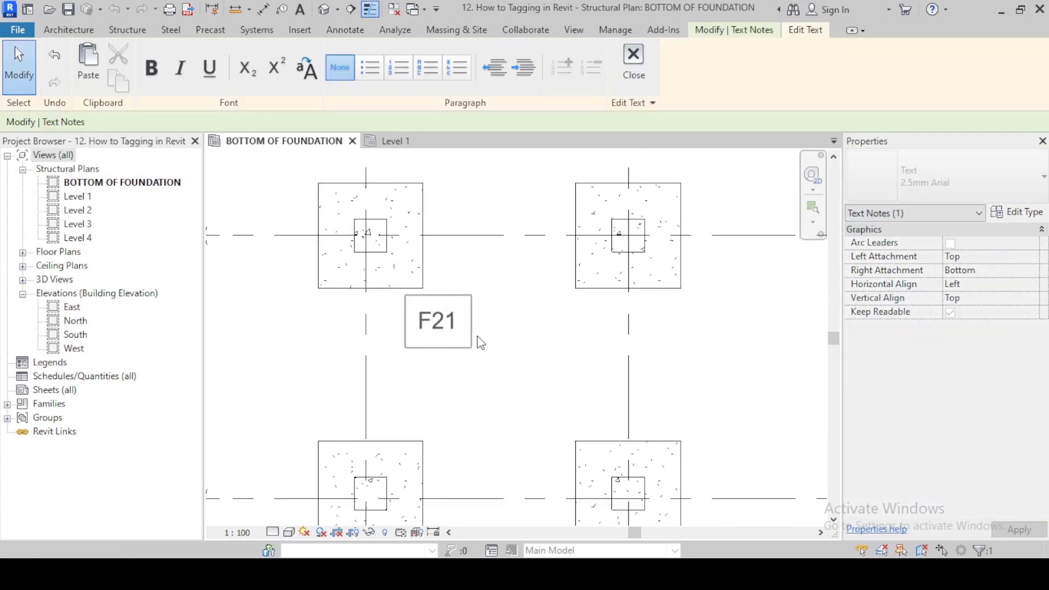
{"action": "key", "text": "Delete"}
{"action": "left_click", "coordinate": [502, 376]}
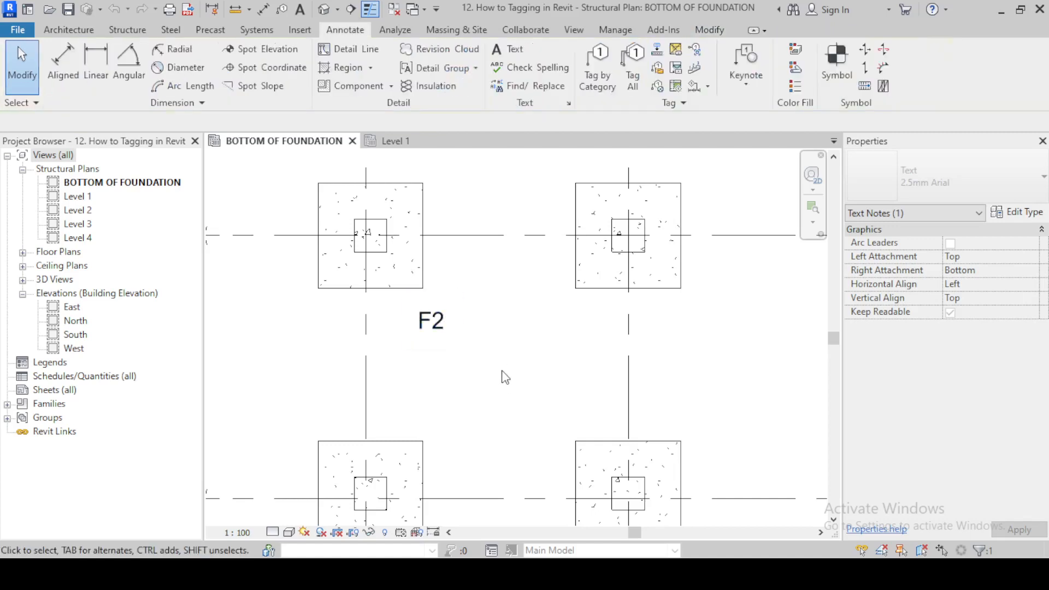
Examine the text notes under the footings at grids A-1 and C-1 within the overall foundation plan.
{"action": "scroll", "coordinate": [445, 343], "scroll_direction": "down", "scroll_amount": 2}
{"action": "scroll", "coordinate": [451, 348], "scroll_direction": "down", "scroll_amount": 3}
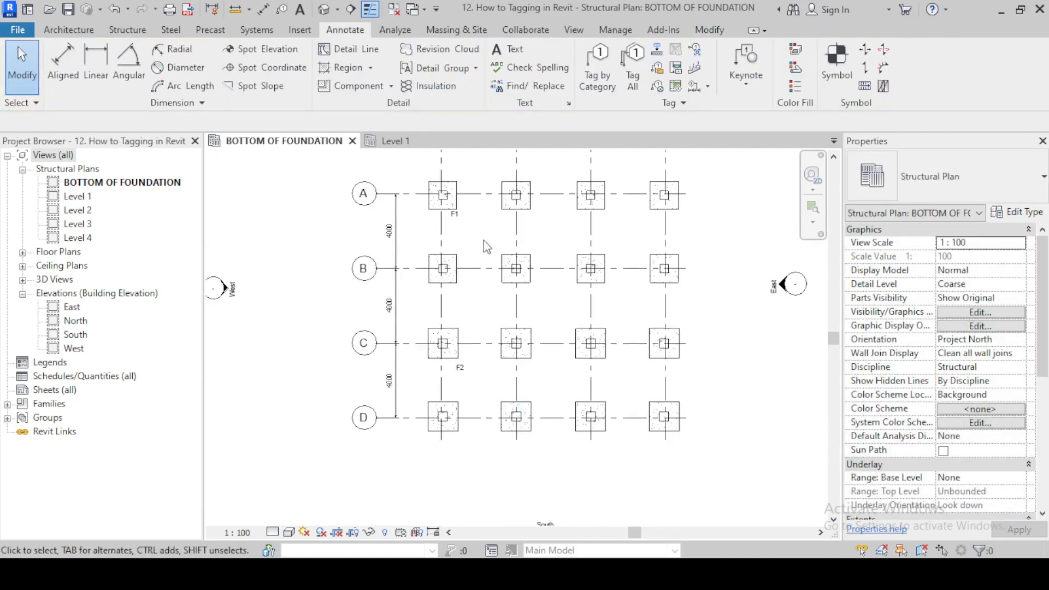
{"action": "middle_click_drag", "start_coordinate": [485, 244], "coordinate": [483, 290]}
{"action": "scroll", "coordinate": [467, 289], "scroll_direction": "up", "scroll_amount": 2}
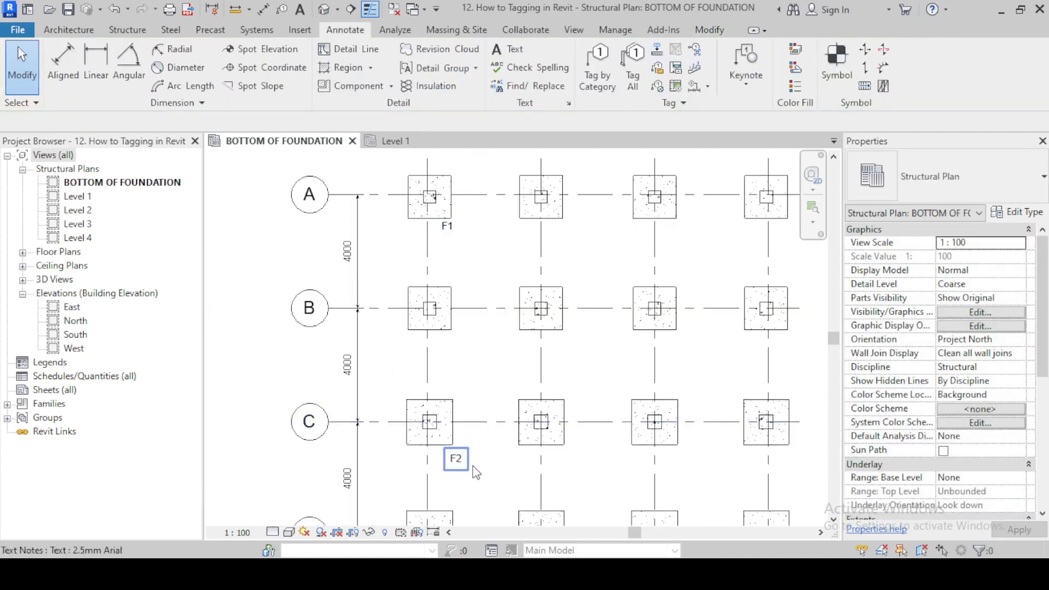
{"action": "scroll", "coordinate": [473, 465], "scroll_direction": "up", "scroll_amount": 2}
{"action": "scroll", "coordinate": [479, 461], "scroll_direction": "down", "scroll_amount": 2}
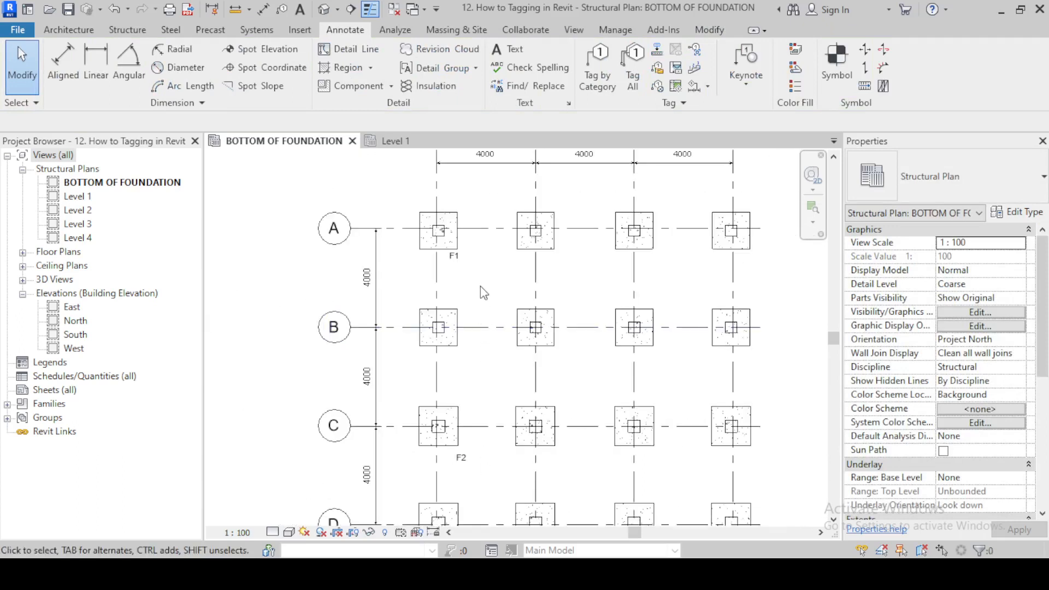
{"action": "middle_click_drag", "start_coordinate": [480, 293], "coordinate": [468, 265]}
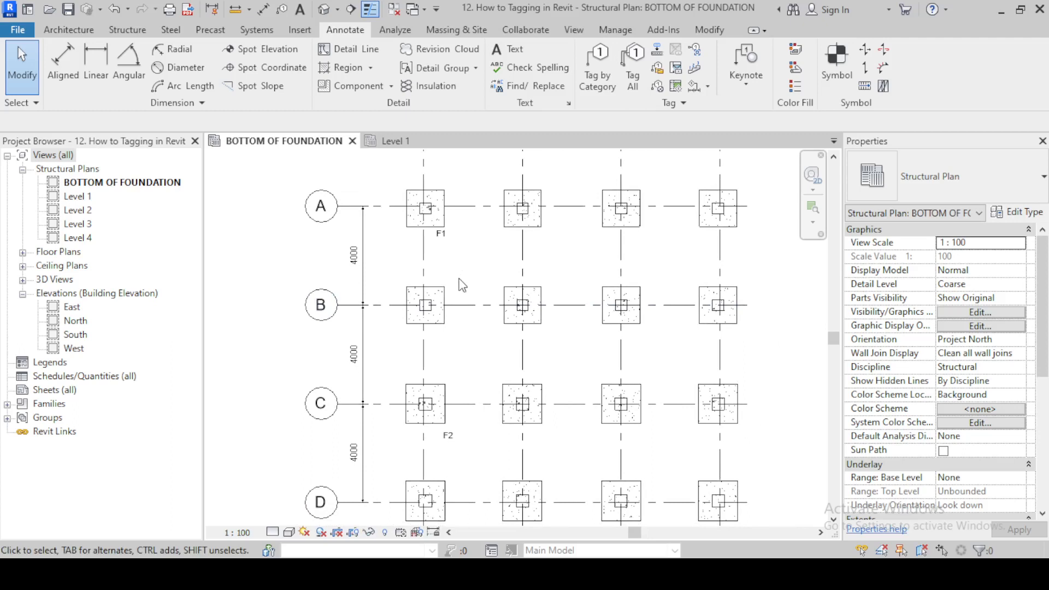
{"action": "scroll", "coordinate": [464, 456], "scroll_direction": "up", "scroll_amount": 2}
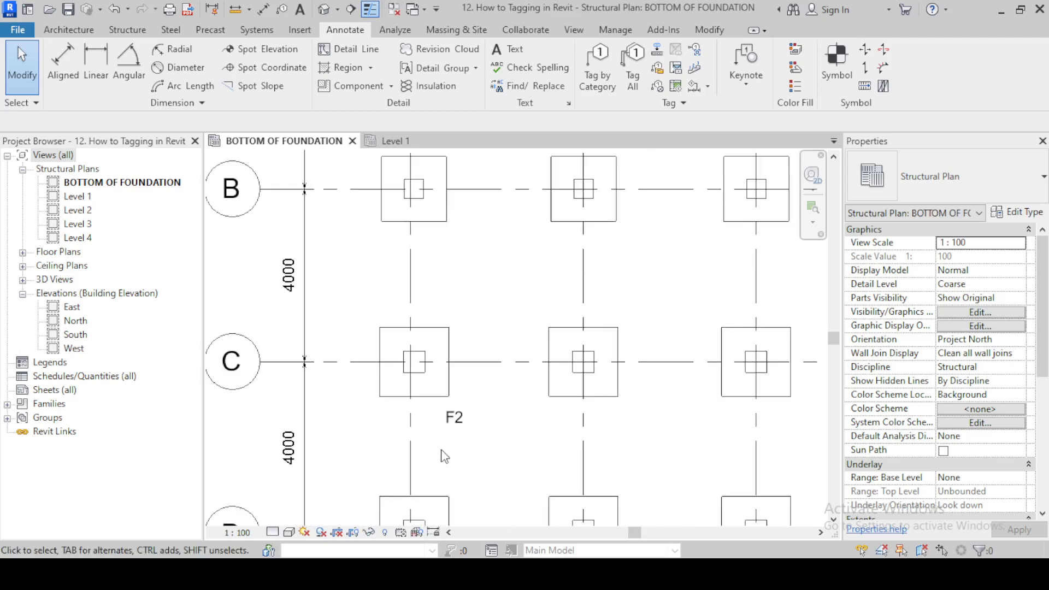
{"action": "scroll", "coordinate": [440, 452], "scroll_direction": "up", "scroll_amount": 2}
{"action": "scroll", "coordinate": [429, 407], "scroll_direction": "up", "scroll_amount": 1}
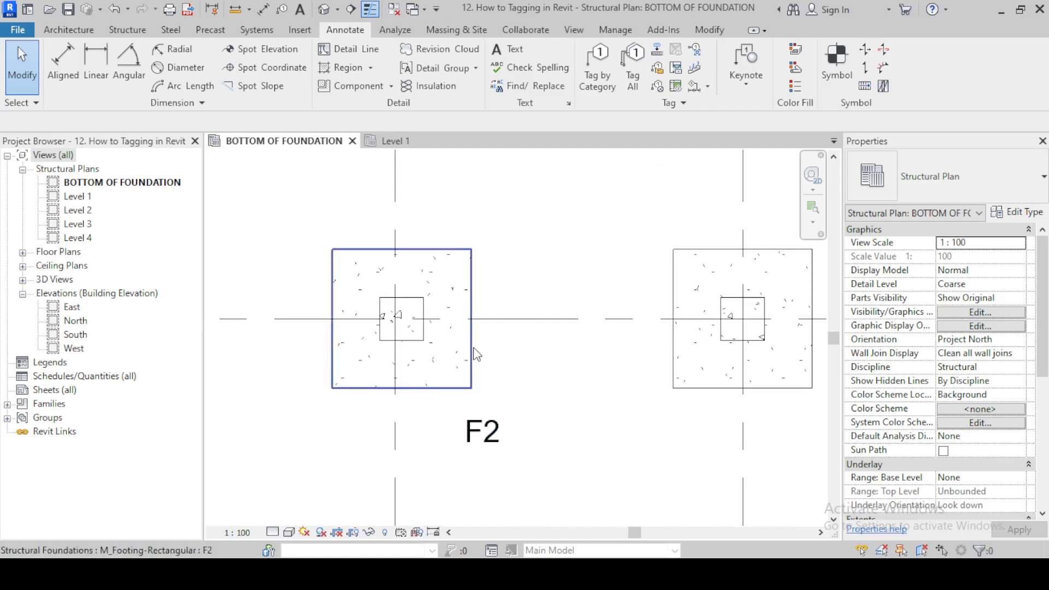
Change the footing at grid C-1 to the M_Footing-Rectangular type F1 and compare it with its manual text note.
{"action": "left_click", "coordinate": [475, 367]}
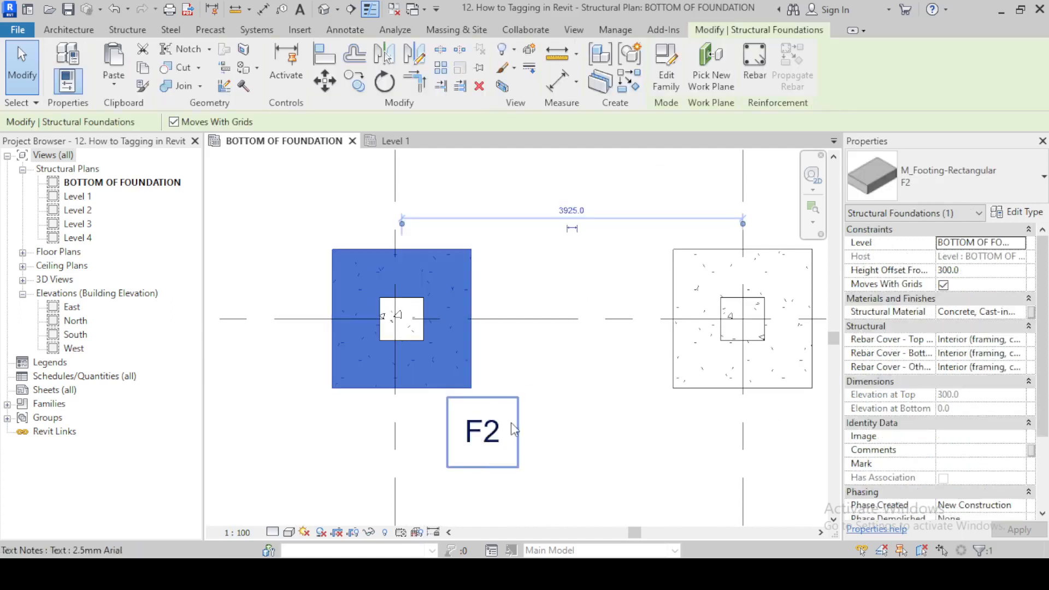
{"action": "scroll", "coordinate": [512, 424], "scroll_direction": "down", "scroll_amount": 5}
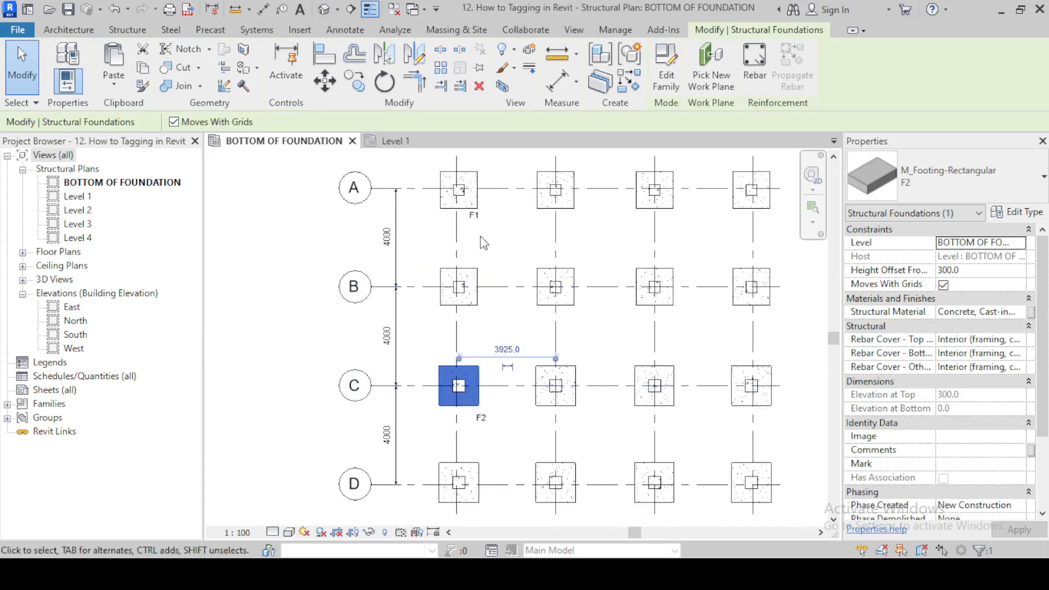
{"action": "middle_click_drag", "start_coordinate": [511, 258], "coordinate": [500, 227]}
{"action": "scroll", "coordinate": [464, 323], "scroll_direction": "up", "scroll_amount": 3}
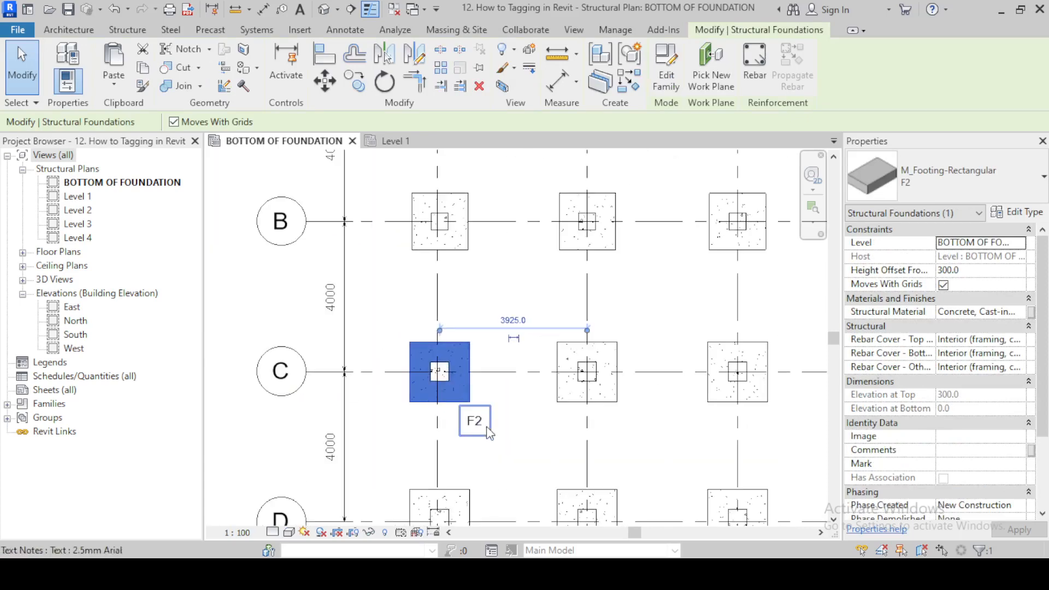
{"action": "scroll", "coordinate": [512, 426], "scroll_direction": "down", "scroll_amount": 3}
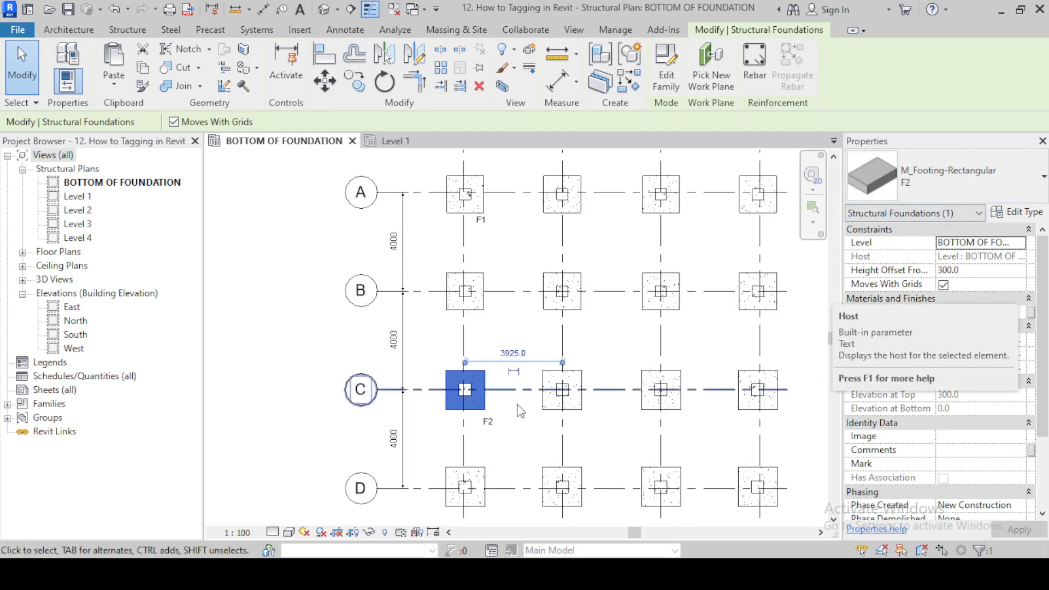
{"action": "scroll", "coordinate": [437, 403], "scroll_direction": "up", "scroll_amount": 2}
{"action": "scroll", "coordinate": [437, 403], "scroll_direction": "up", "scroll_amount": 1}
{"action": "left_click", "coordinate": [954, 178]}
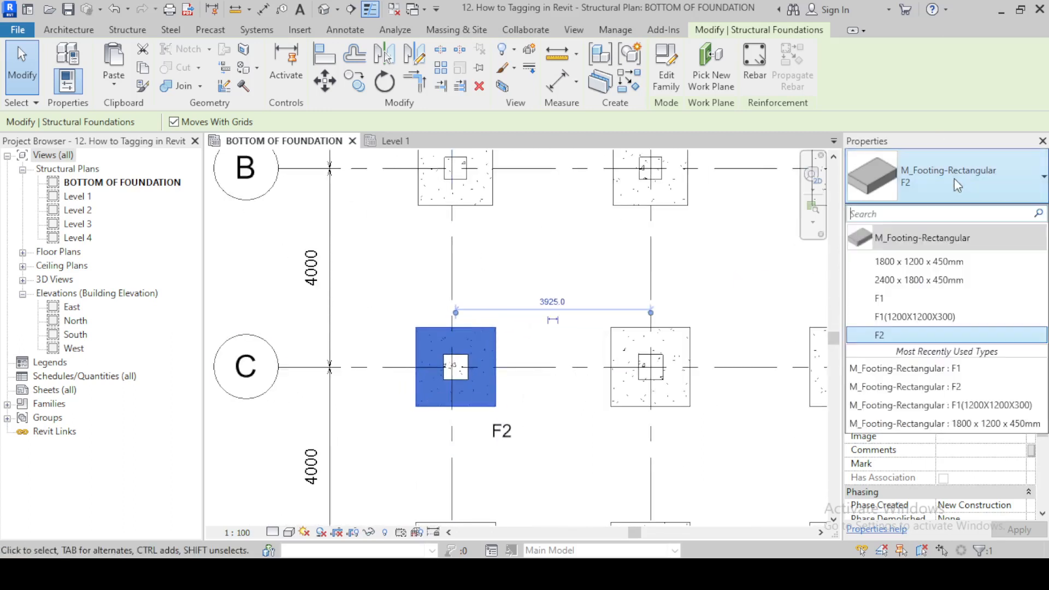
{"action": "left_click", "coordinate": [894, 300]}
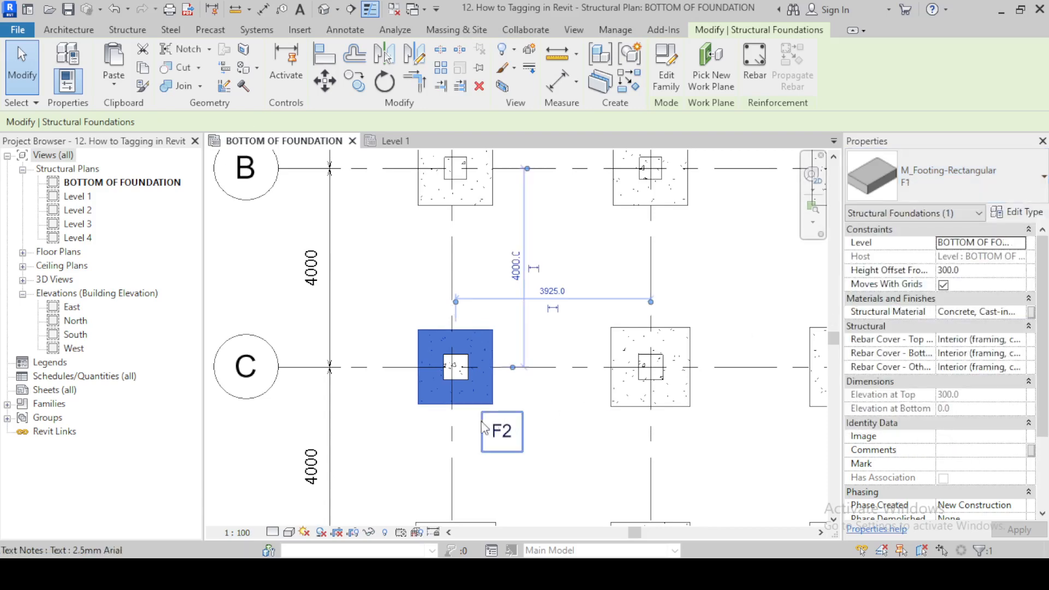
{"action": "scroll", "coordinate": [481, 415], "scroll_direction": "up", "scroll_amount": 2}
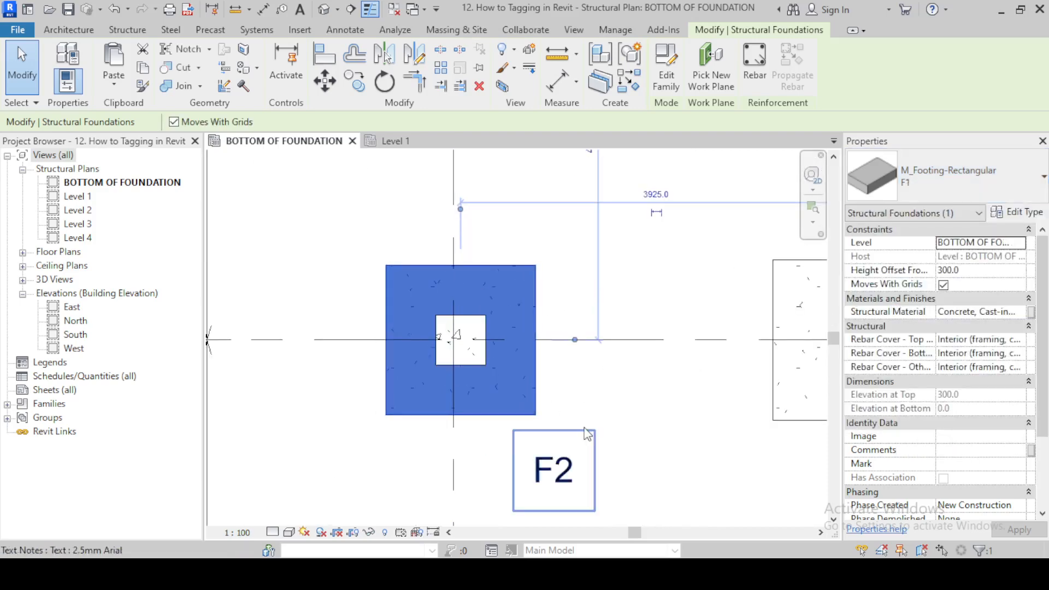
{"action": "scroll", "coordinate": [585, 404], "scroll_direction": "down", "scroll_amount": 1}
{"action": "left_click", "coordinate": [588, 405]}
{"action": "scroll", "coordinate": [541, 407], "scroll_direction": "up", "scroll_amount": 2}
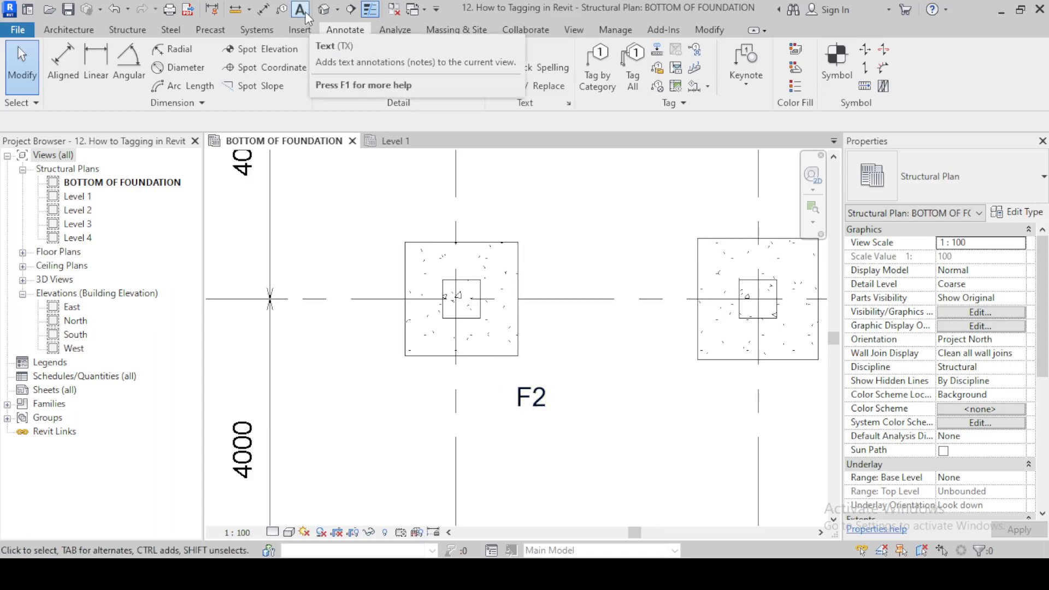
Delete the manual text notes under the footings at grids C-1 and A-1.
{"action": "left_click", "coordinate": [545, 403]}
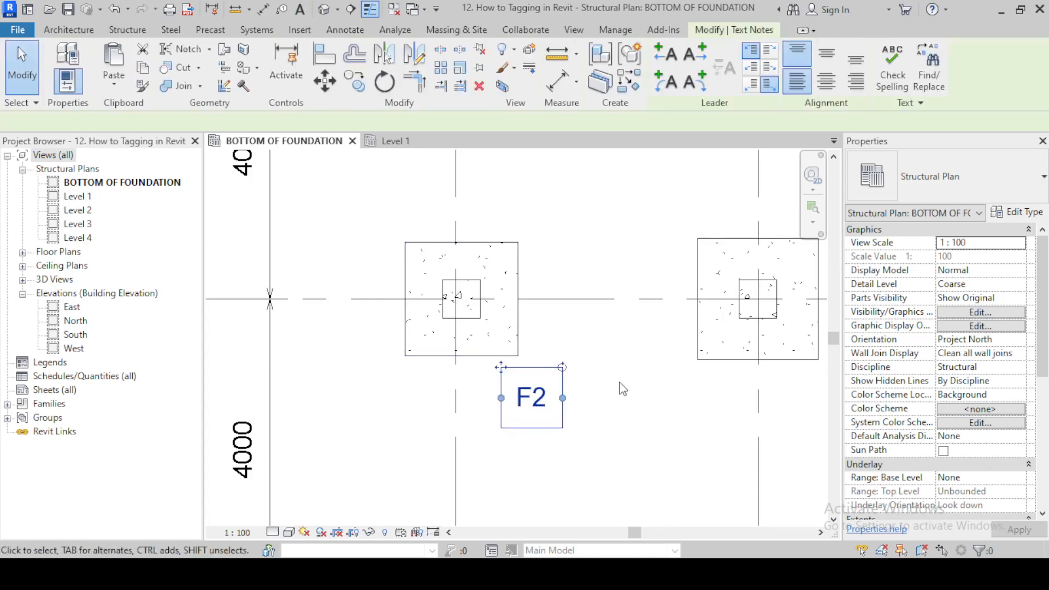
{"action": "key", "text": "Delete"}
{"action": "scroll", "coordinate": [491, 442], "scroll_direction": "down", "scroll_amount": 5}
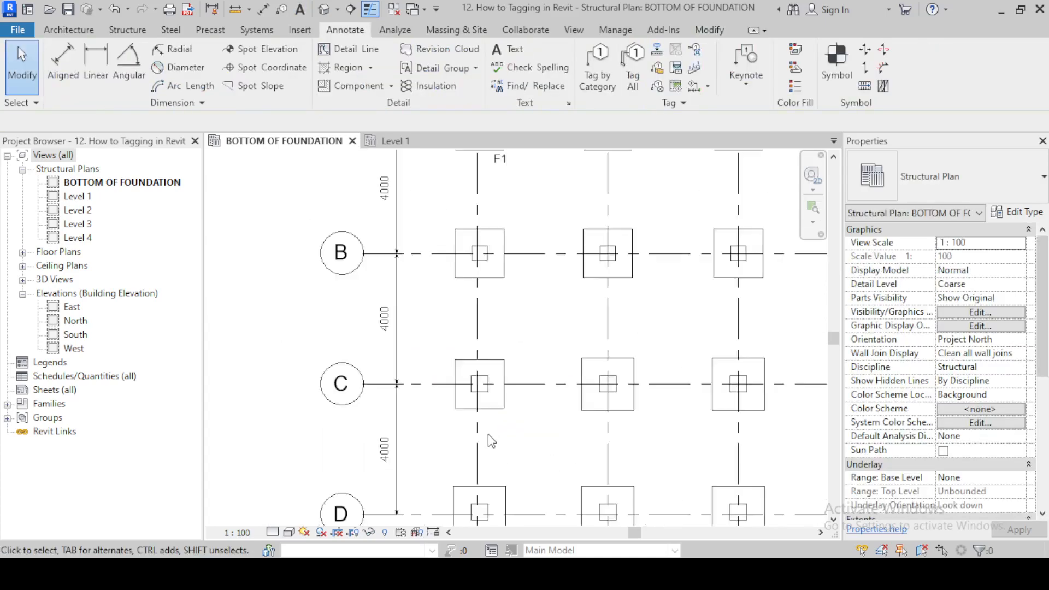
{"action": "scroll", "coordinate": [506, 328], "scroll_direction": "up", "scroll_amount": 2}
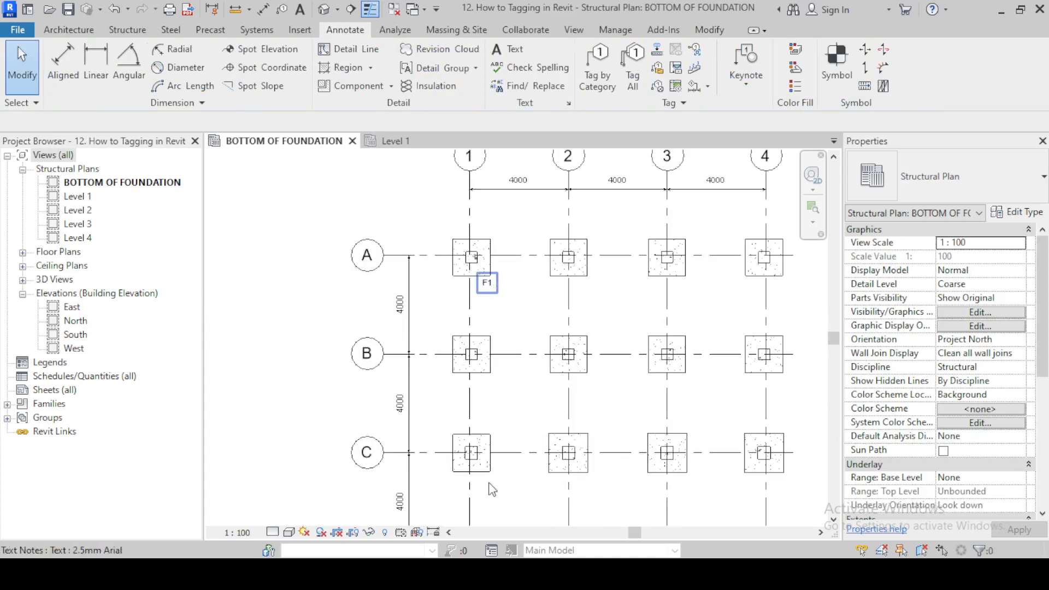
Set the footing at grid C-1 back to the M_Footing-Rectangular type F2.
{"action": "left_click", "coordinate": [472, 452]}
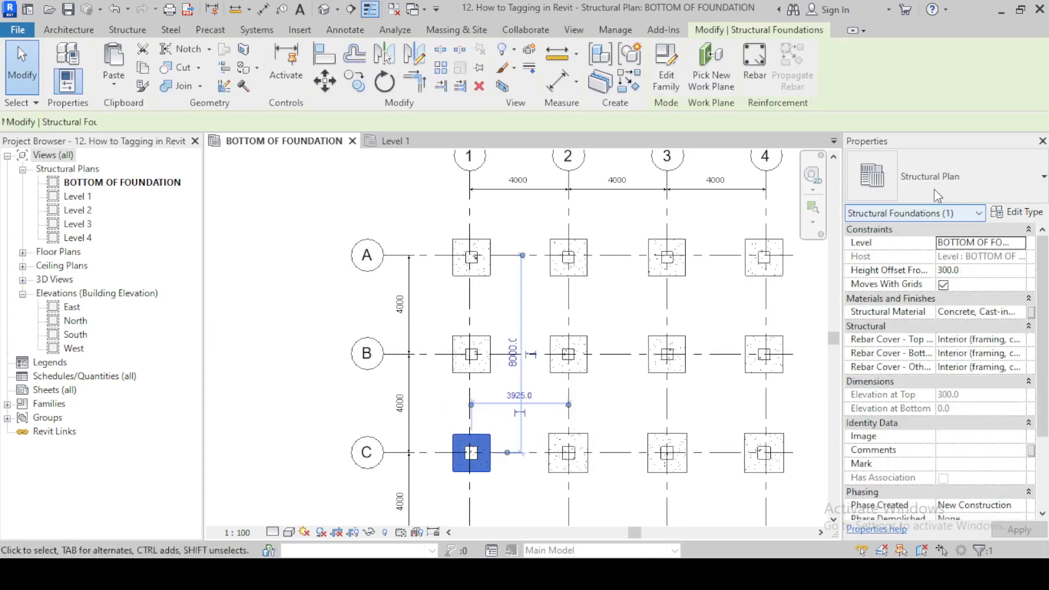
{"action": "left_click", "coordinate": [939, 176]}
{"action": "left_click", "coordinate": [887, 333]}
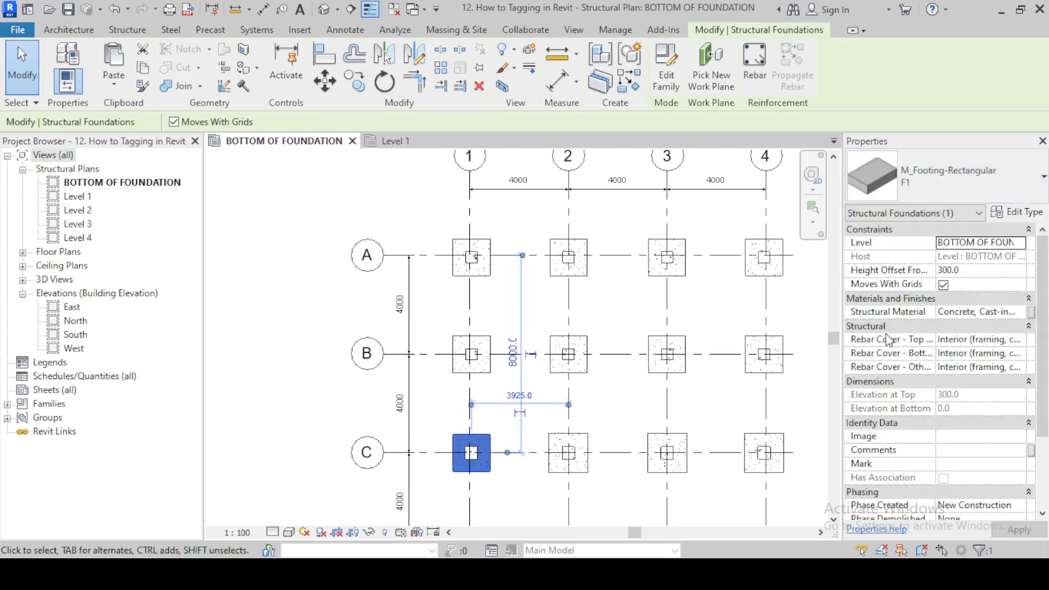
{"action": "left_click", "coordinate": [258, 312]}
{"action": "scroll", "coordinate": [457, 272], "scroll_direction": "down", "scroll_amount": 2}
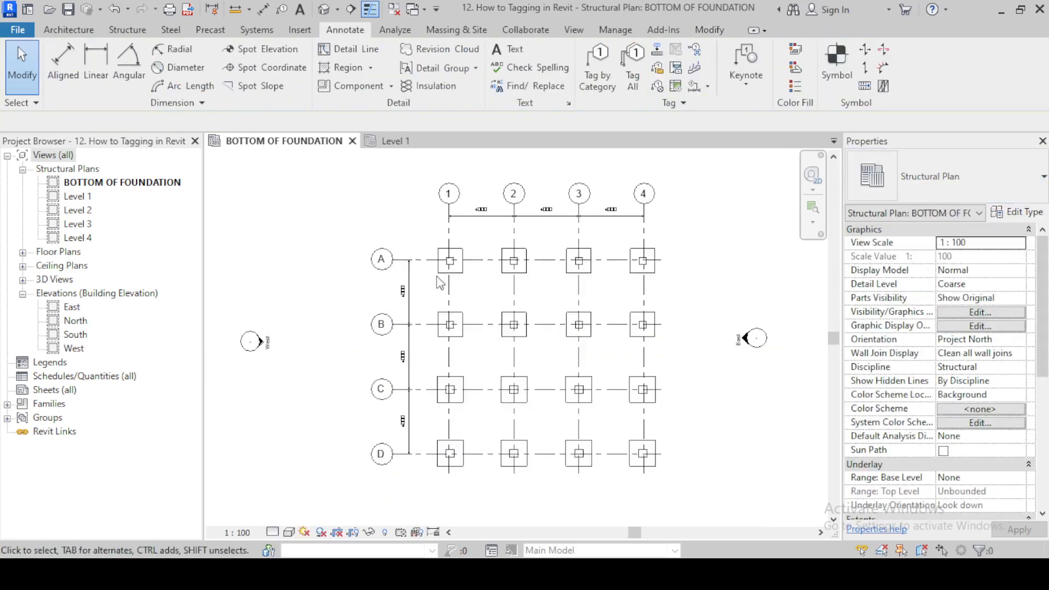
{"action": "scroll", "coordinate": [493, 282], "scroll_direction": "up", "scroll_amount": 2}
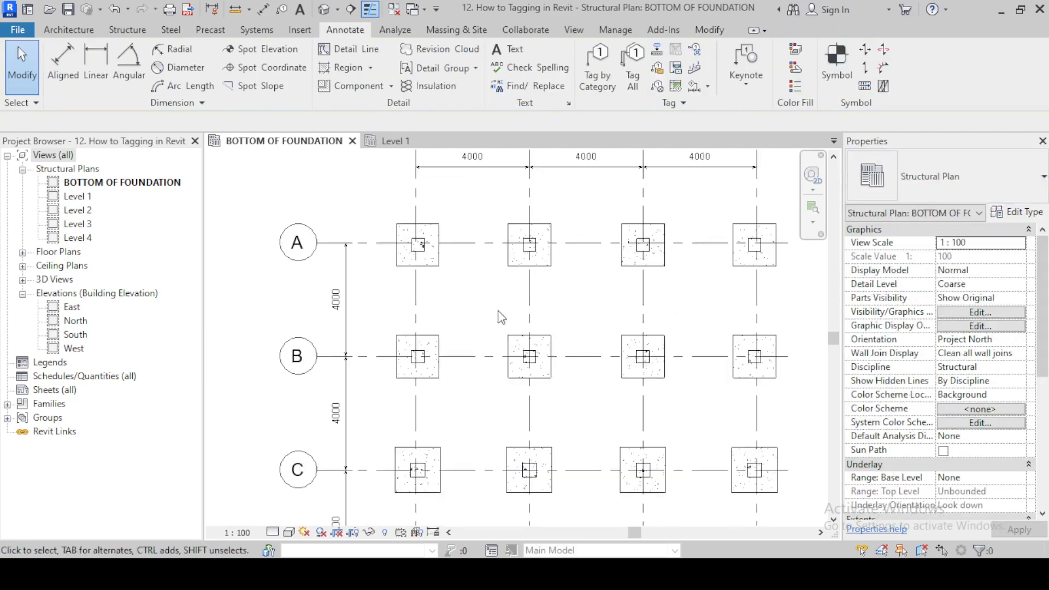
{"action": "left_click", "coordinate": [127, 29]}
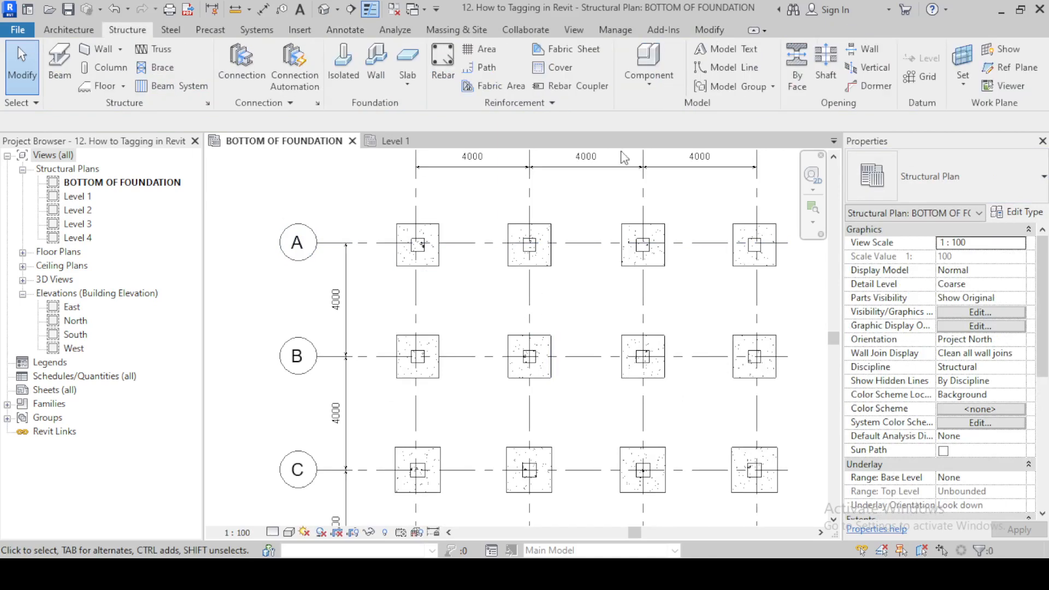
{"action": "scroll", "coordinate": [369, 196], "scroll_direction": "down", "scroll_amount": 4}
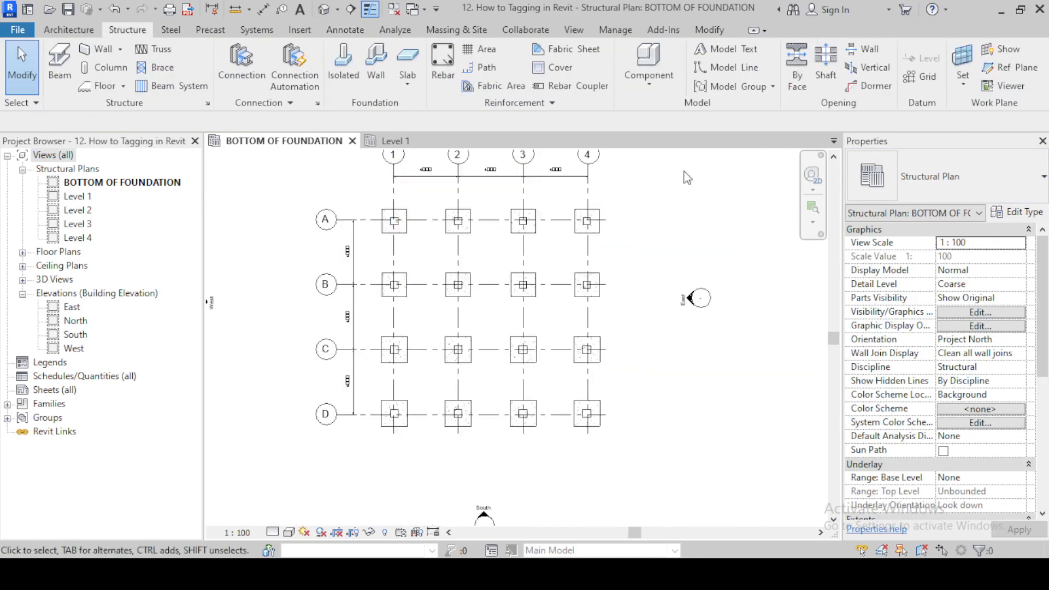
{"action": "scroll", "coordinate": [362, 205], "scroll_direction": "up", "scroll_amount": 3}
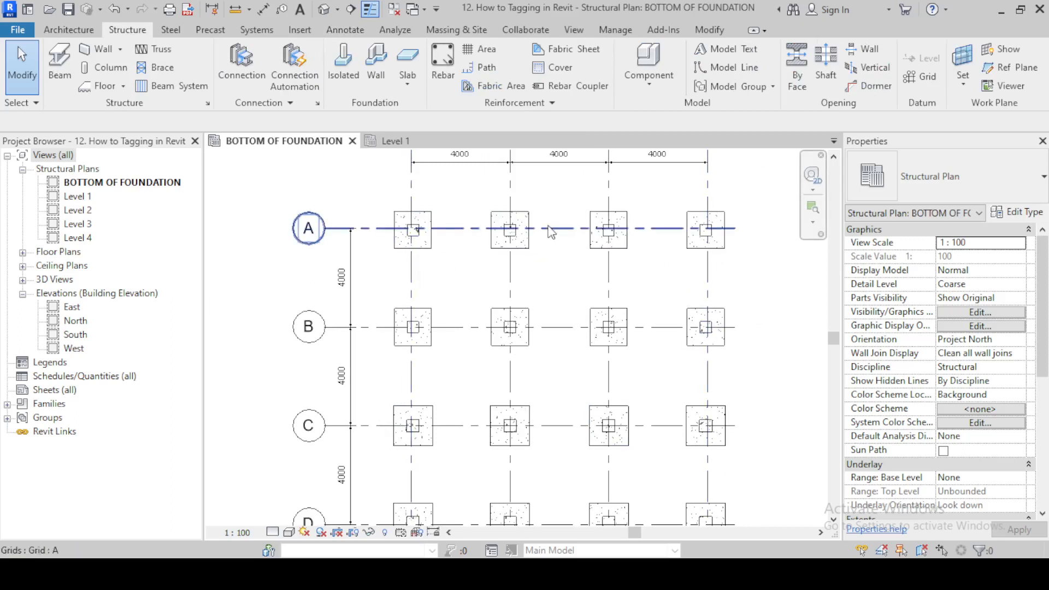
Place a category tag without a leader on the footing at grid A-1.
{"action": "left_click", "coordinate": [357, 28]}
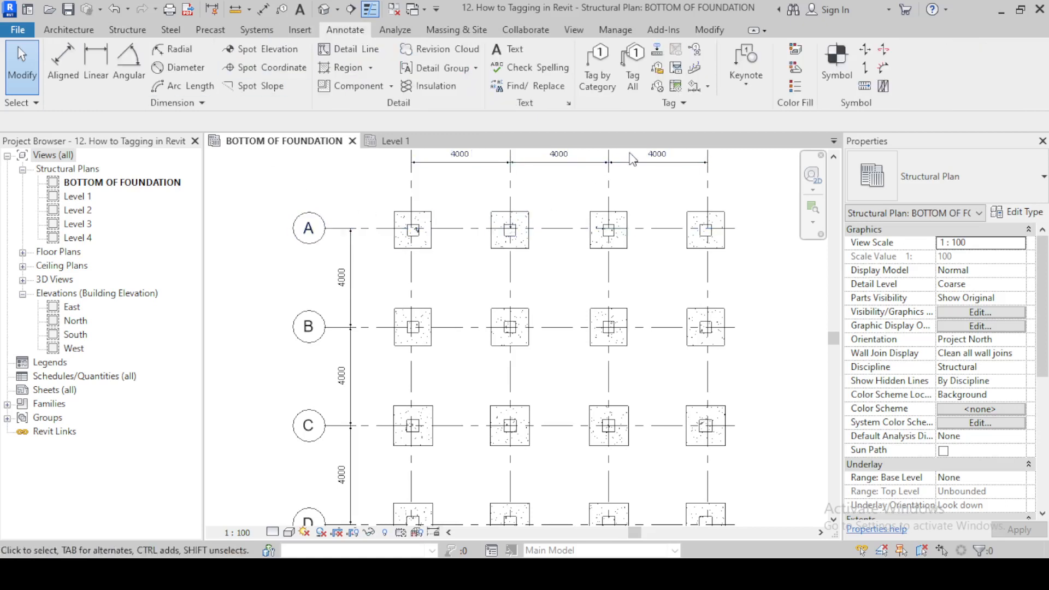
{"action": "left_click", "coordinate": [596, 80]}
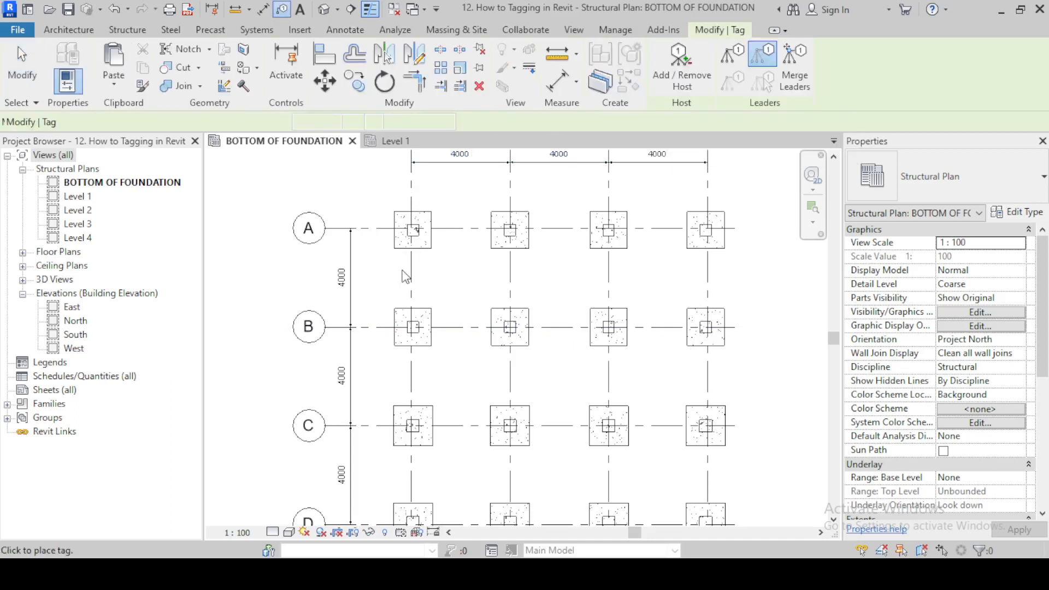
{"action": "scroll", "coordinate": [432, 273], "scroll_direction": "up", "scroll_amount": 2}
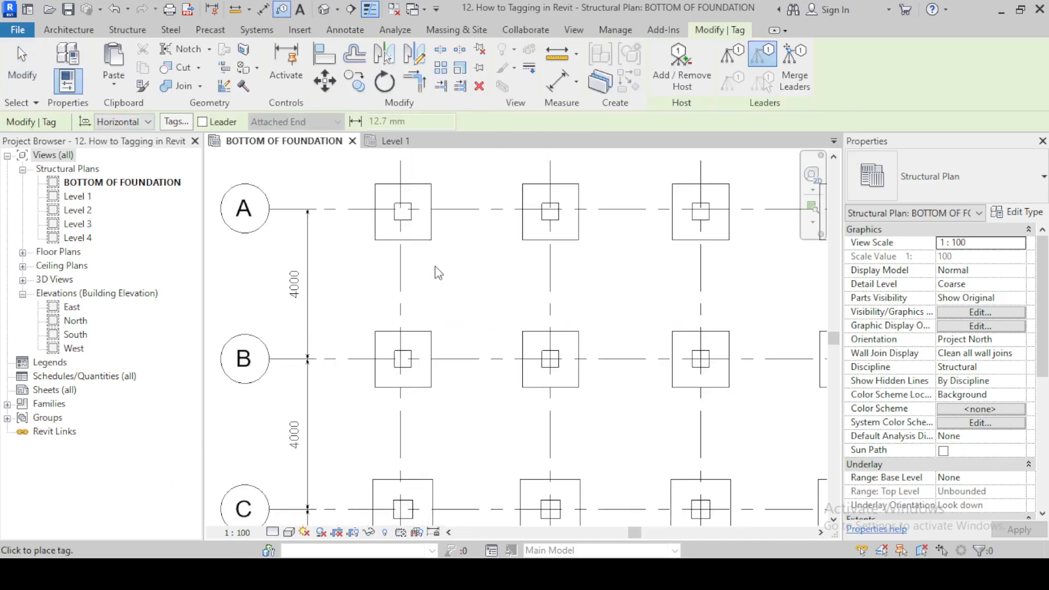
{"action": "middle_click_drag", "start_coordinate": [462, 272], "coordinate": [484, 276]}
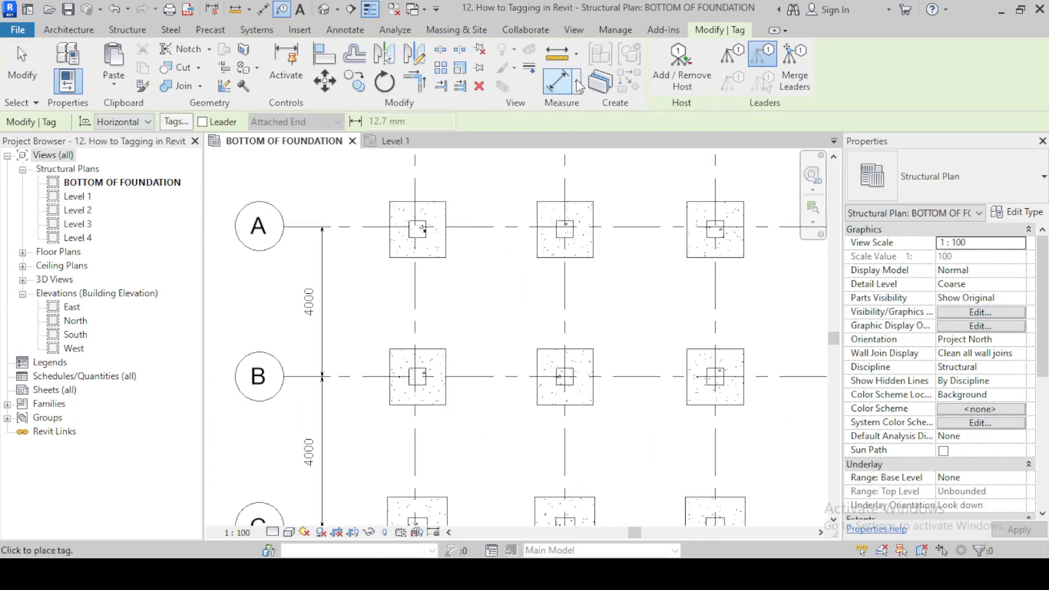
{"action": "left_click", "coordinate": [435, 260]}
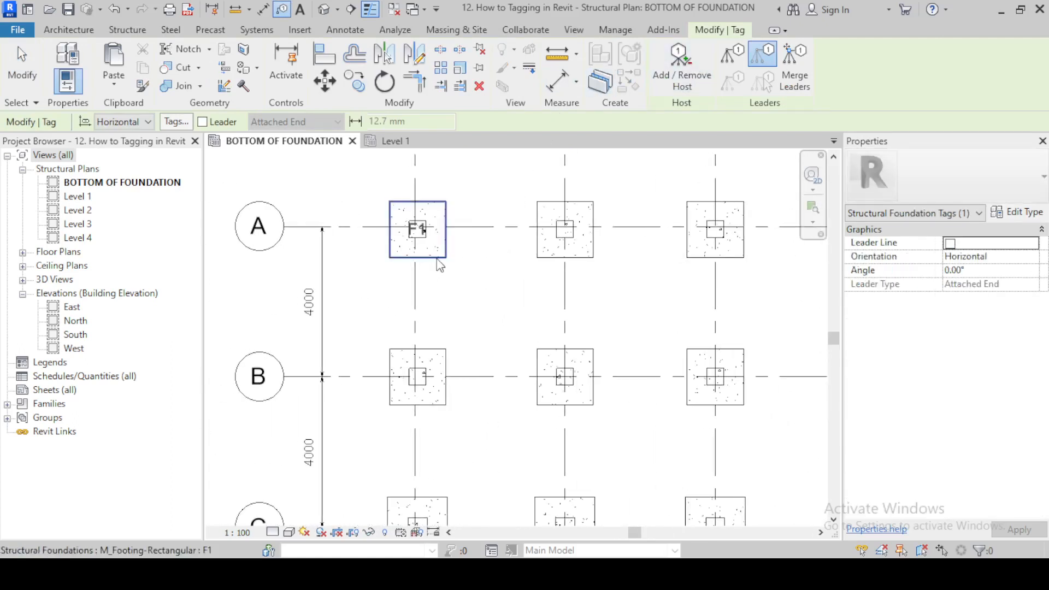
{"action": "scroll", "coordinate": [437, 262], "scroll_direction": "up", "scroll_amount": 4}
{"action": "scroll", "coordinate": [441, 266], "scroll_direction": "down", "scroll_amount": 4}
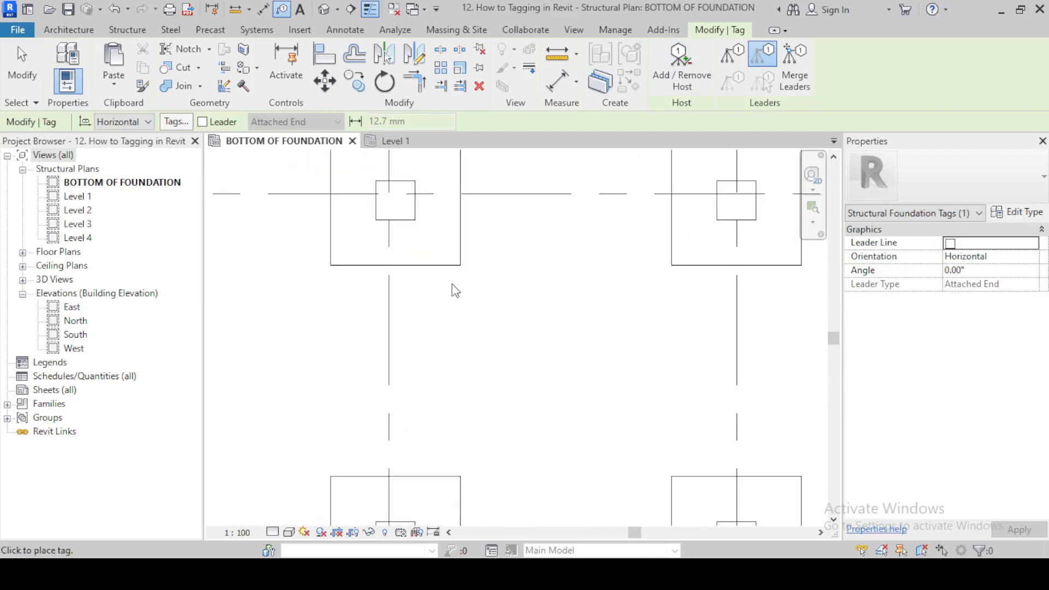
{"action": "middle_click_drag", "start_coordinate": [456, 291], "coordinate": [491, 374]}
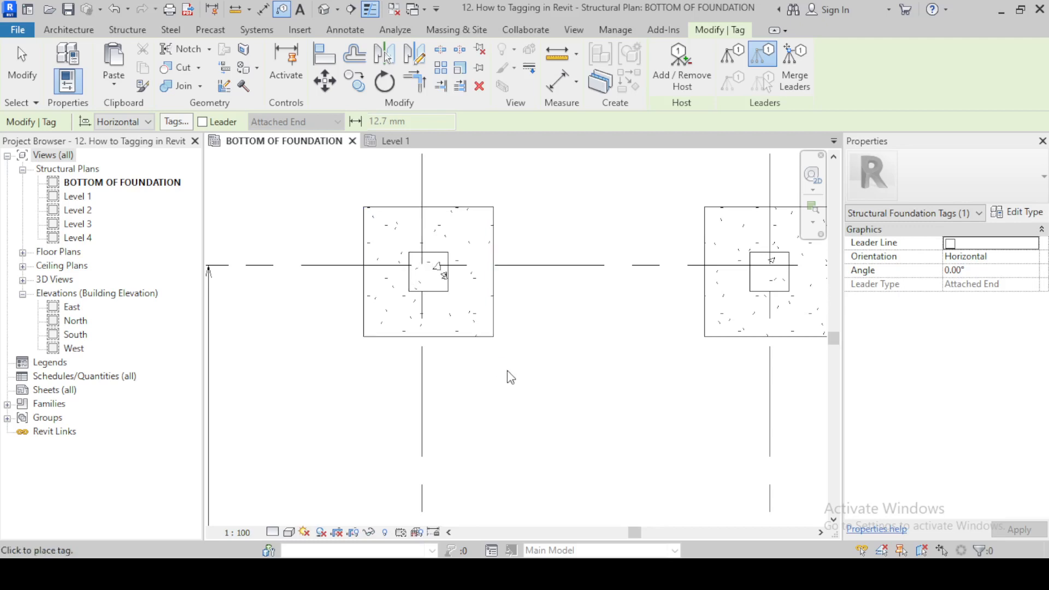
{"action": "left_click", "coordinate": [485, 343]}
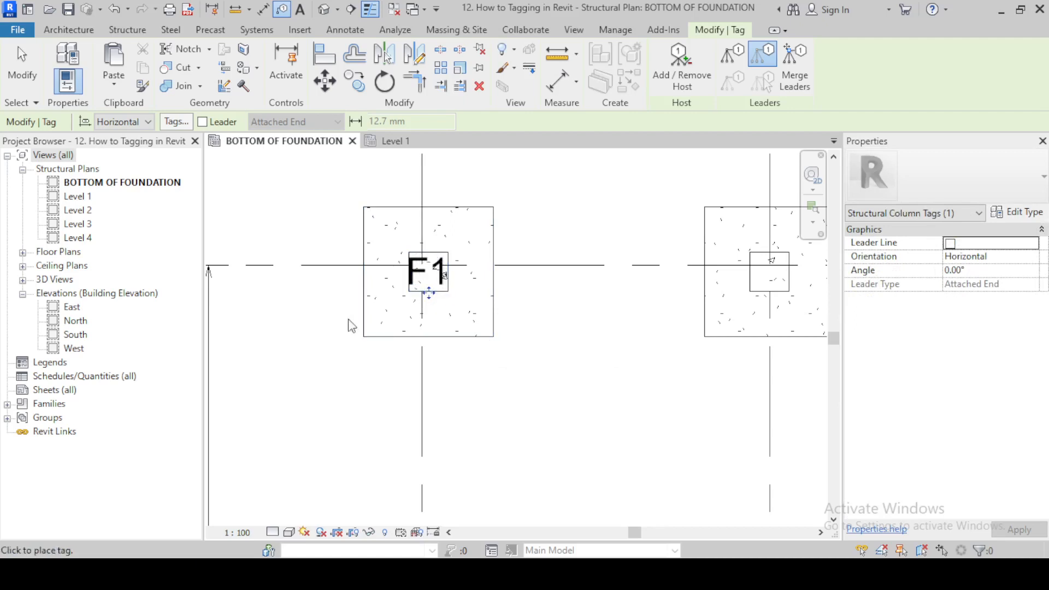
Tag the three remaining footings along grid A and the last footing on grid B by category.
{"action": "scroll", "coordinate": [351, 326], "scroll_direction": "down", "scroll_amount": 2}
{"action": "middle_click_drag", "start_coordinate": [584, 339], "coordinate": [440, 302]}
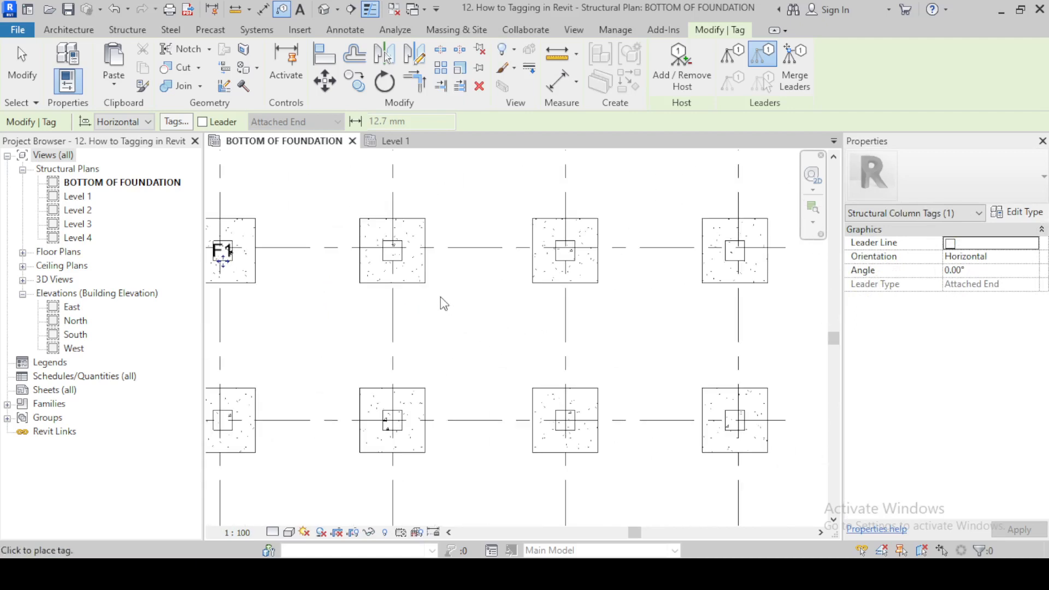
{"action": "left_click", "coordinate": [424, 284]}
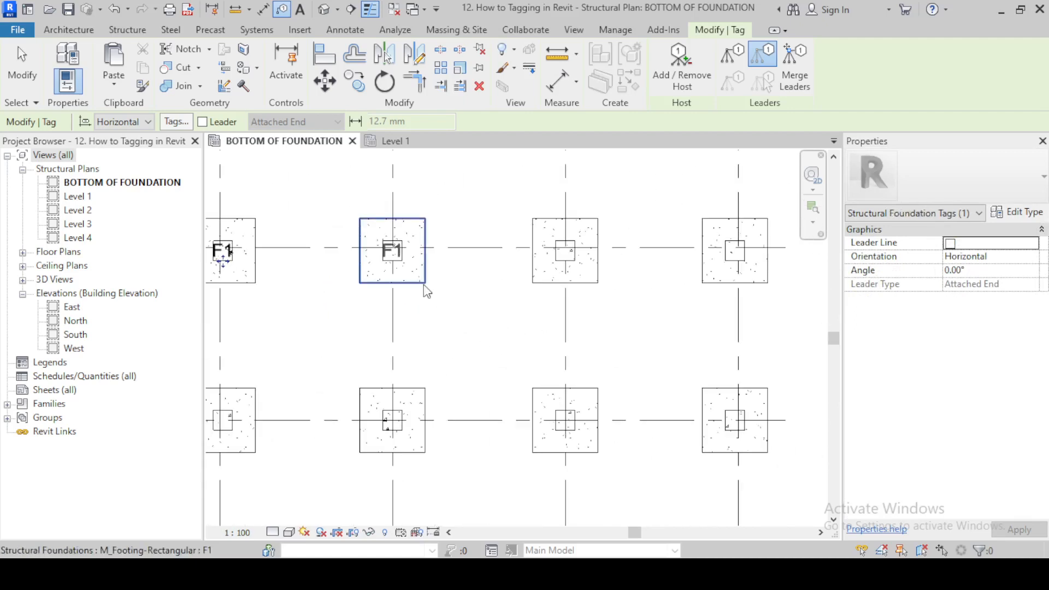
{"action": "left_click", "coordinate": [601, 288]}
{"action": "left_click", "coordinate": [767, 290]}
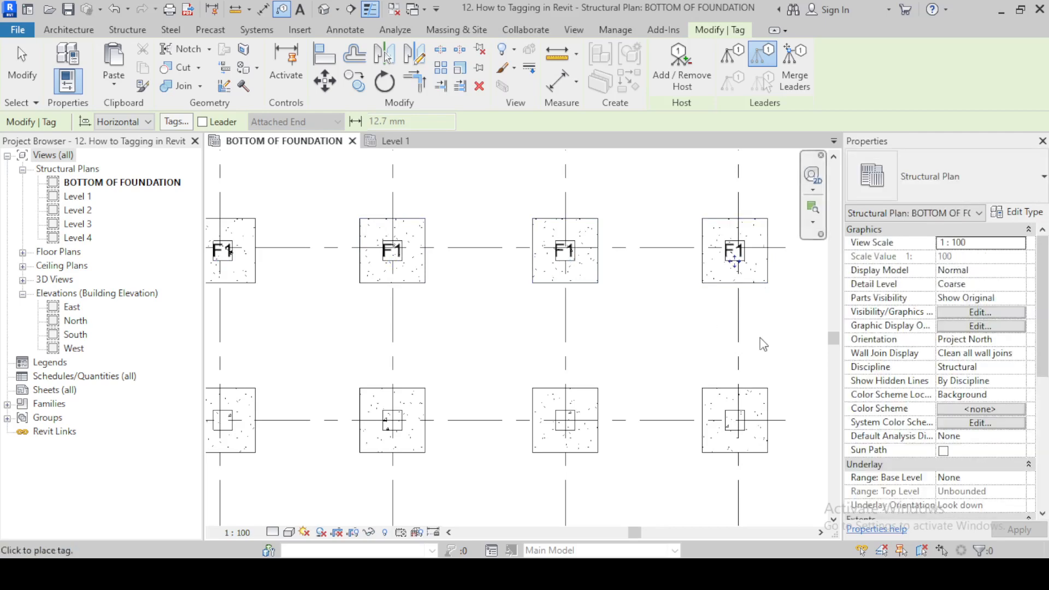
{"action": "left_click", "coordinate": [766, 458]}
{"action": "middle_click_drag", "start_coordinate": [662, 474], "coordinate": [645, 335]}
{"action": "scroll", "coordinate": [647, 322], "scroll_direction": "down", "scroll_amount": 2}
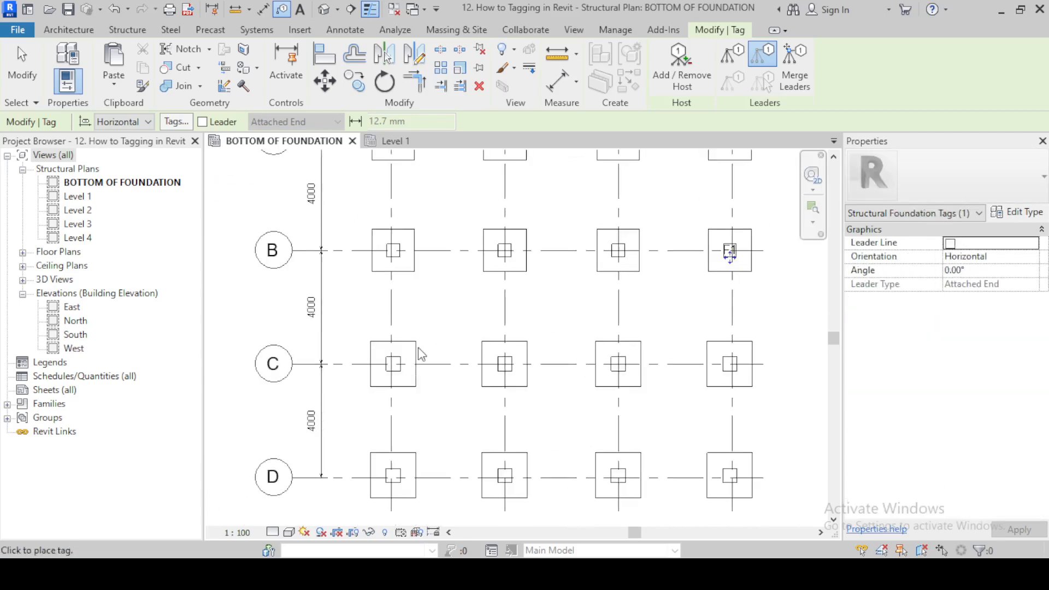
Tag the first two footings along grid C by category and end the tagging command.
{"action": "scroll", "coordinate": [418, 383], "scroll_direction": "up", "scroll_amount": 3}
{"action": "scroll", "coordinate": [418, 385], "scroll_direction": "up", "scroll_amount": 1}
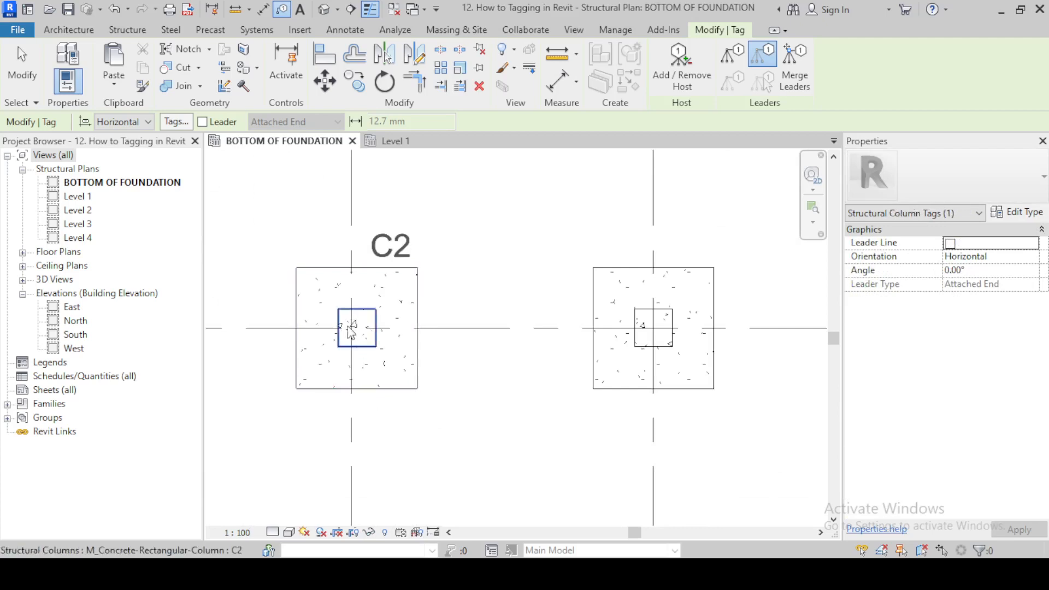
{"action": "scroll", "coordinate": [365, 386], "scroll_direction": "up", "scroll_amount": 2}
{"action": "scroll", "coordinate": [412, 280], "scroll_direction": "up", "scroll_amount": 1}
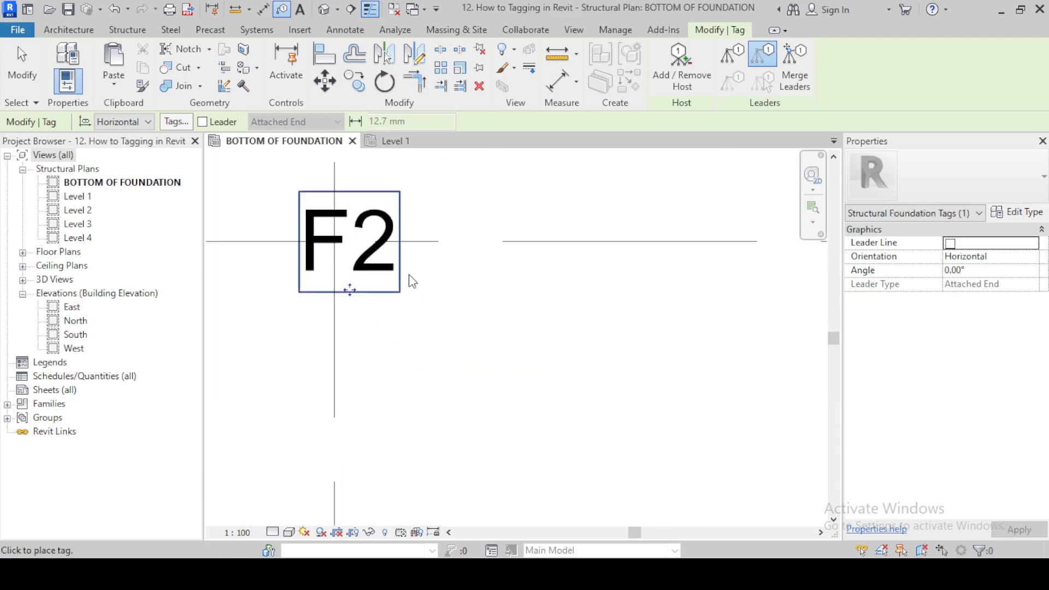
{"action": "scroll", "coordinate": [417, 290], "scroll_direction": "down", "scroll_amount": 3}
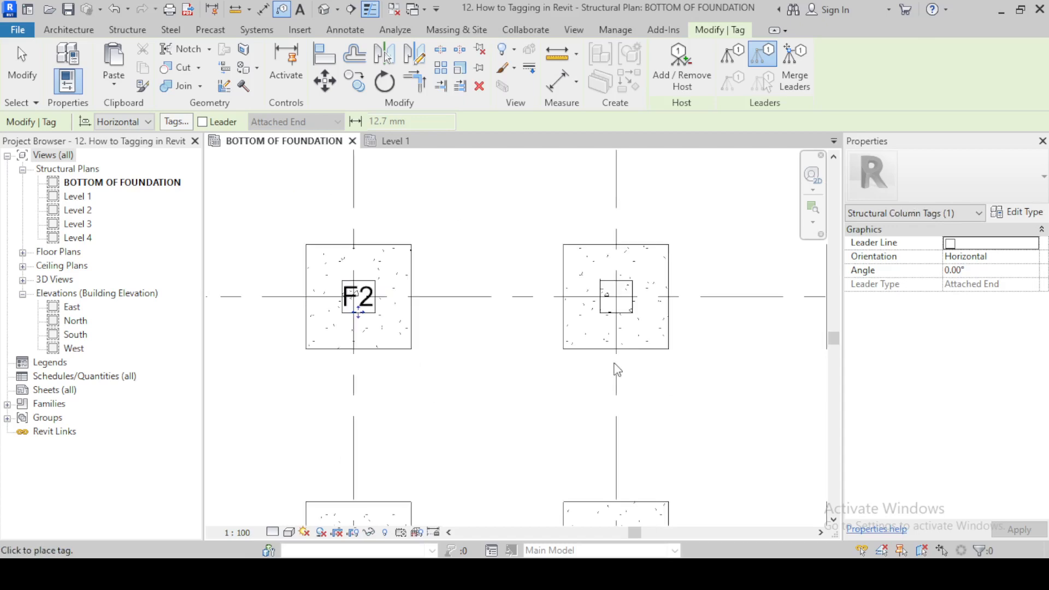
{"action": "left_click", "coordinate": [636, 352]}
{"action": "key", "text": "Escape"}
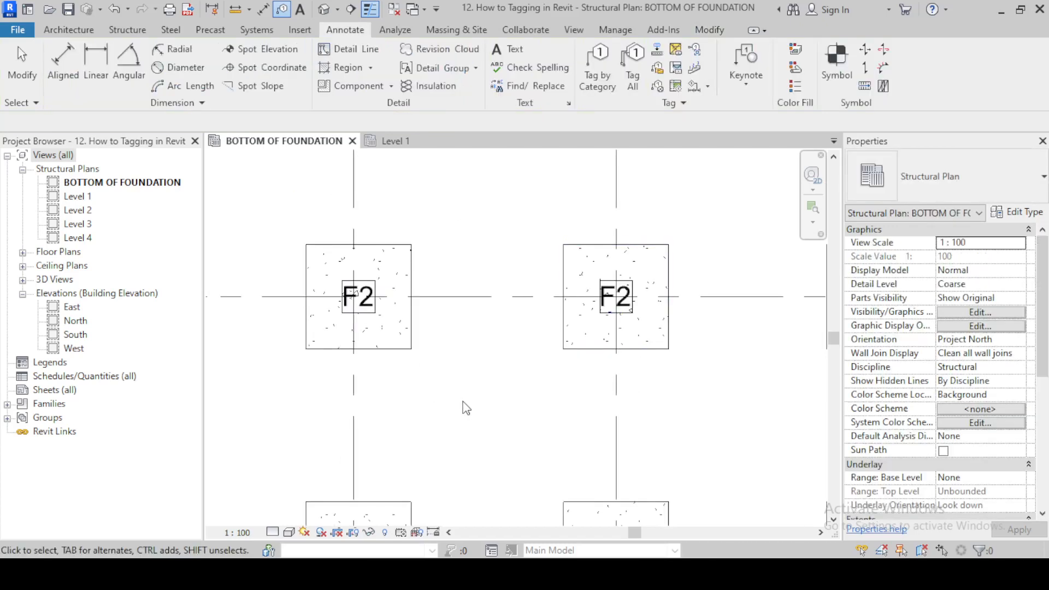
Undo the category tags placed on the first two footings along grid C.
{"action": "scroll", "coordinate": [465, 408], "scroll_direction": "down", "scroll_amount": 1}
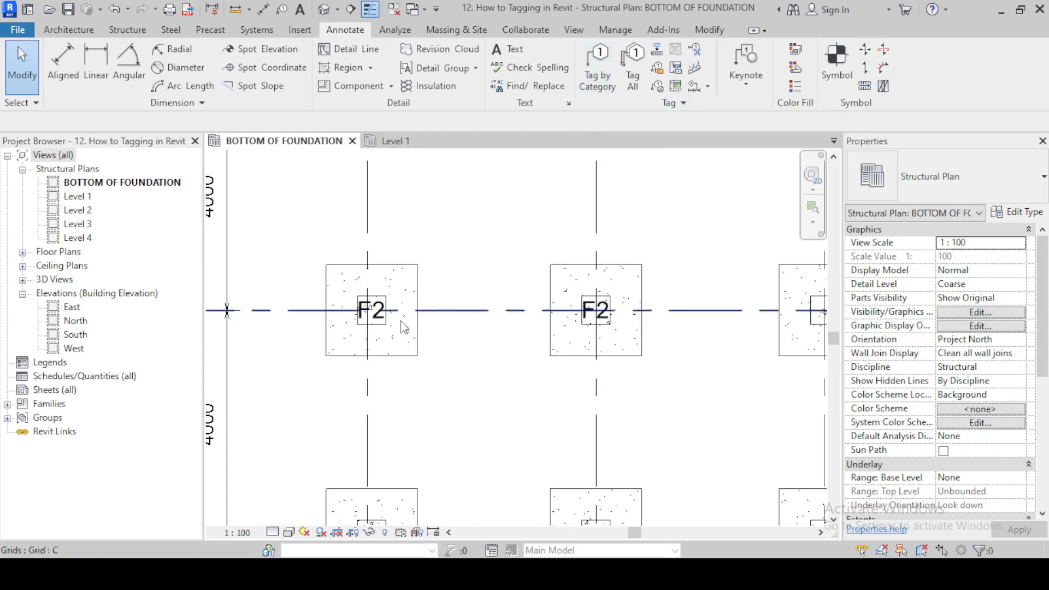
{"action": "scroll", "coordinate": [367, 345], "scroll_direction": "down", "scroll_amount": 1}
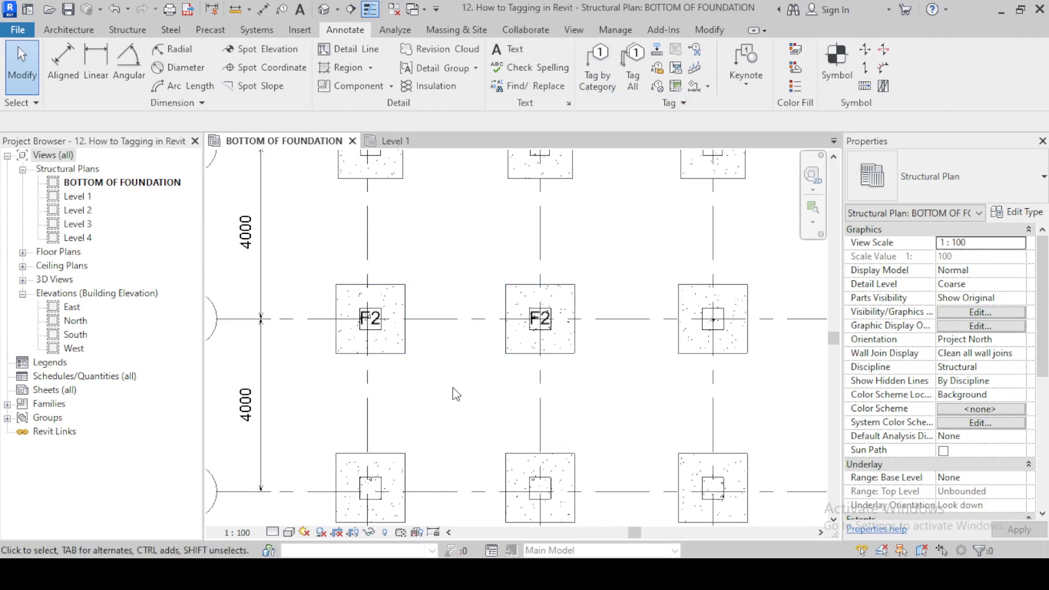
{"action": "key", "text": "ctrl+z"}
{"action": "key", "text": "ctrl+z"}
{"action": "key", "text": "ctrl+z"}
{"action": "key", "text": "ctrl+z"}
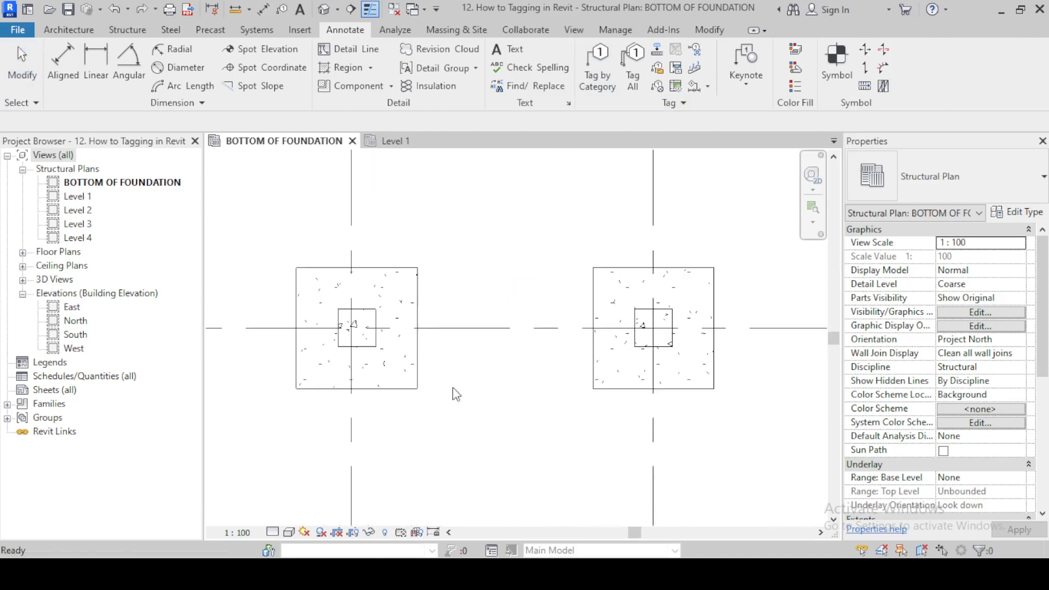
{"action": "scroll", "coordinate": [444, 397], "scroll_direction": "down", "scroll_amount": 3}
{"action": "scroll", "coordinate": [494, 363], "scroll_direction": "down", "scroll_amount": 2}
{"action": "scroll", "coordinate": [551, 198], "scroll_direction": "up", "scroll_amount": 3}
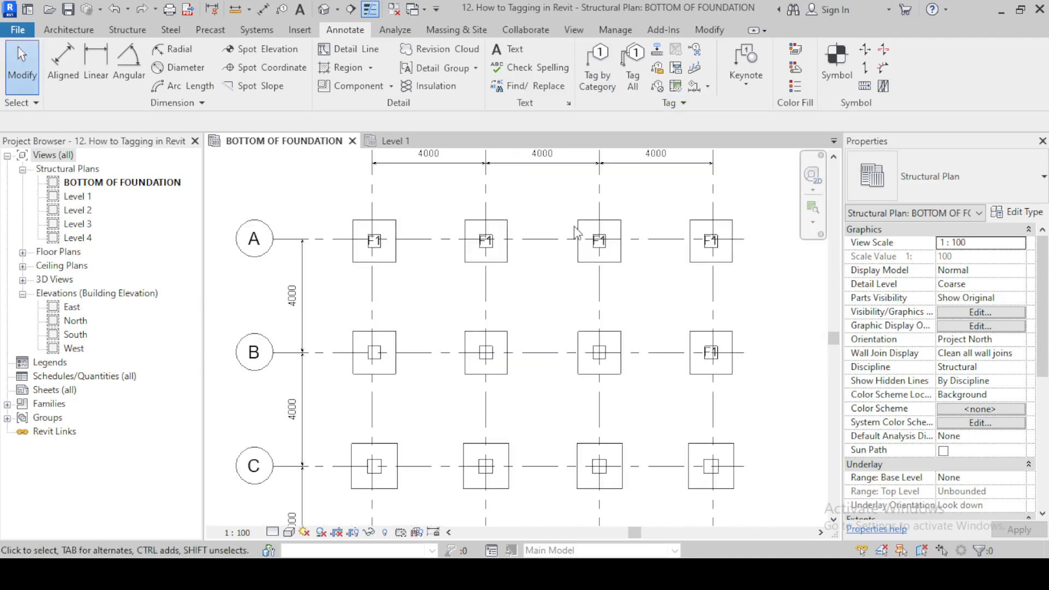
Filter a selection of grid rows A and B to Structural Foundation Tags only and delete those tags.
{"action": "left_click_drag", "start_coordinate": [331, 195], "coordinate": [776, 427]}
{"action": "left_click", "coordinate": [664, 73]}
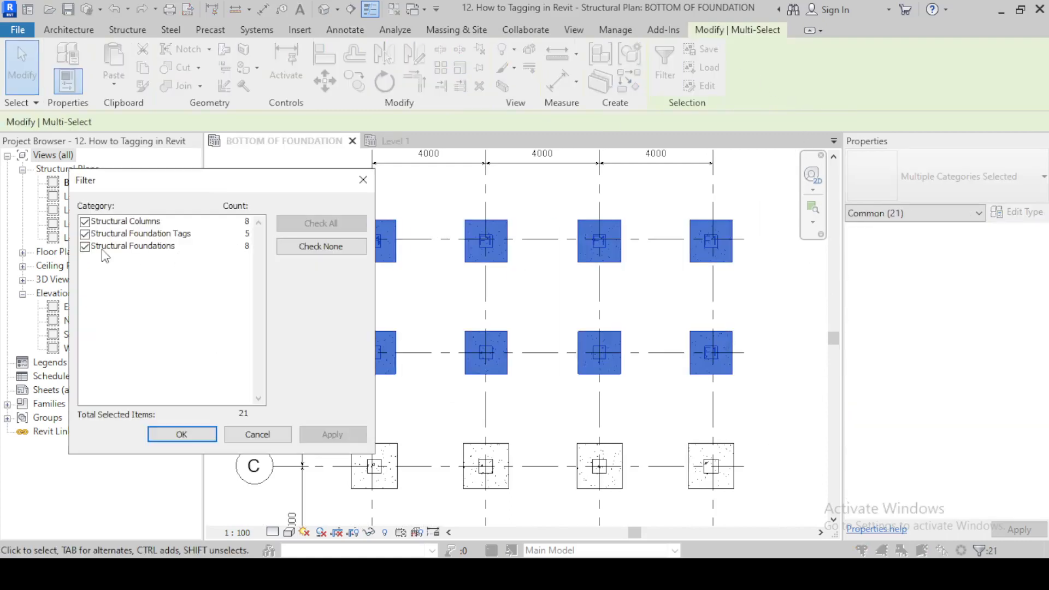
{"action": "left_click", "coordinate": [323, 247]}
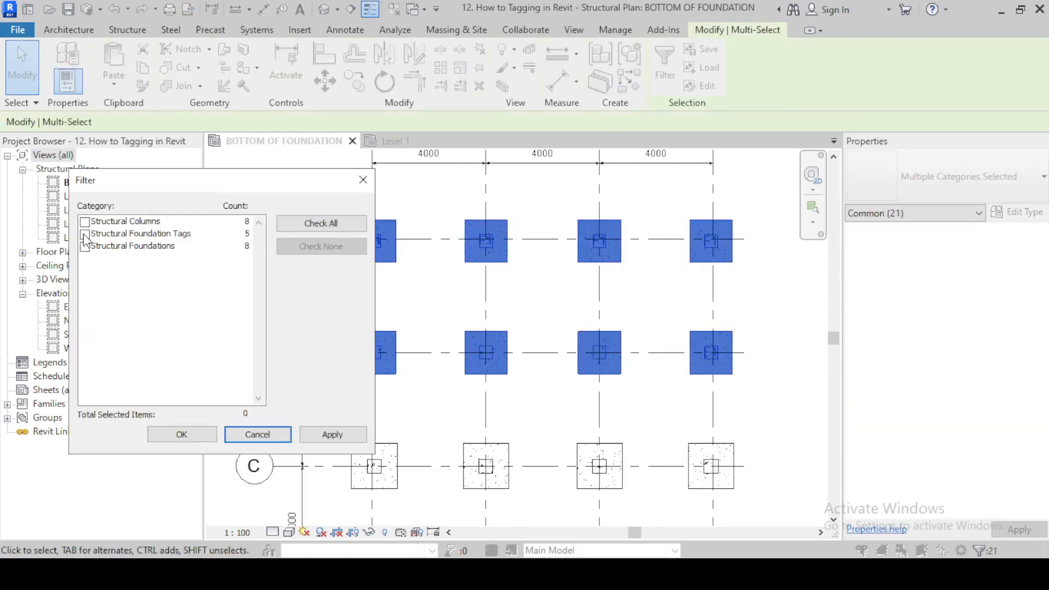
{"action": "left_click", "coordinate": [84, 234]}
{"action": "left_click", "coordinate": [182, 435]}
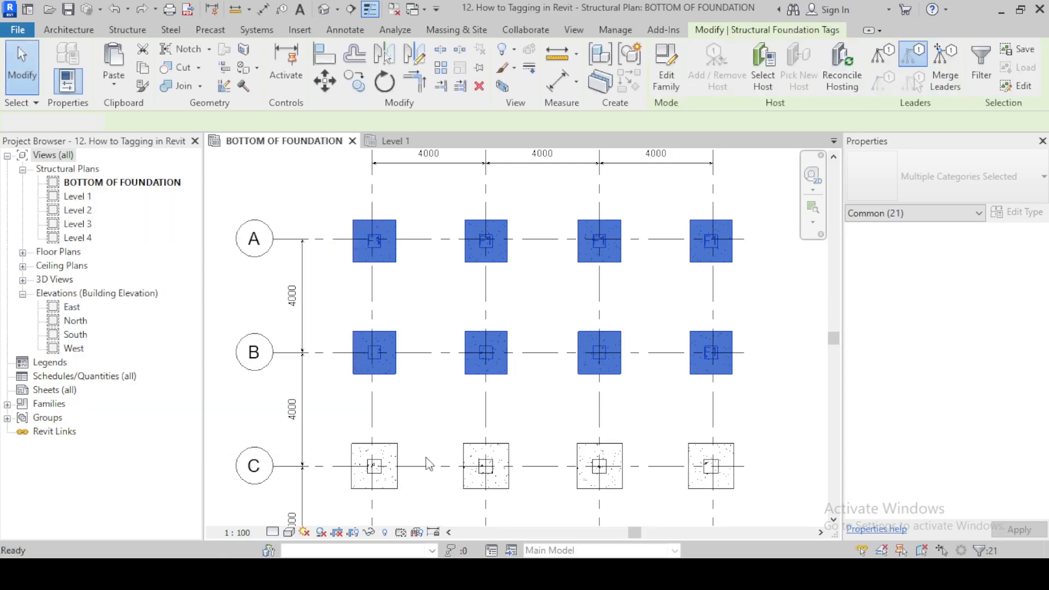
{"action": "left_click", "coordinate": [537, 312]}
{"action": "scroll", "coordinate": [545, 287], "scroll_direction": "up", "scroll_amount": 1}
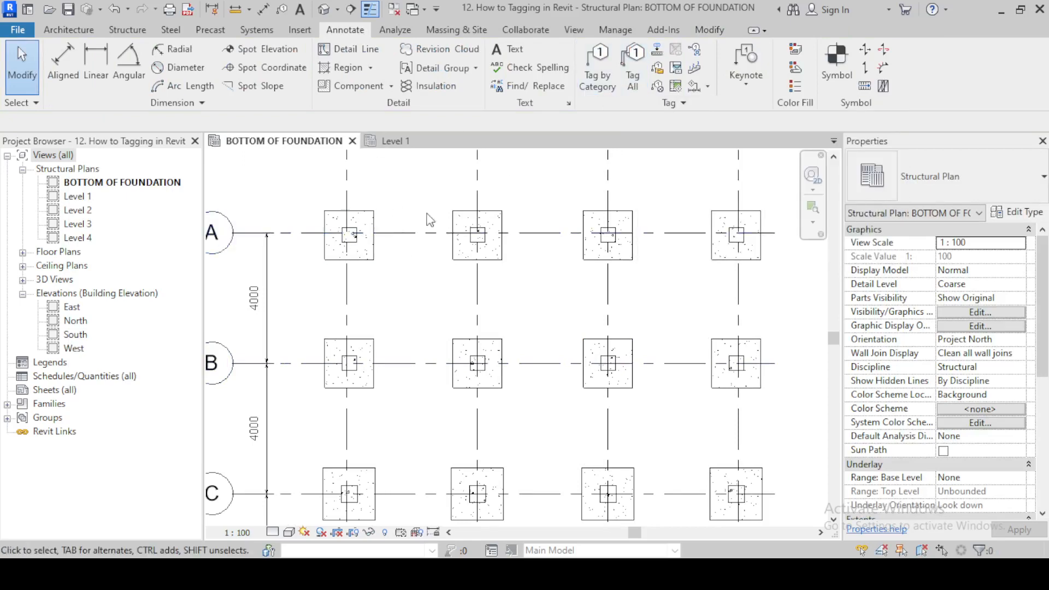
Tag all untagged footings in the current view at once using the Structural Foundation Tags category with M_Structural Foundation Tag.
{"action": "scroll", "coordinate": [537, 180], "scroll_direction": "down", "scroll_amount": 3}
{"action": "scroll", "coordinate": [724, 324], "scroll_direction": "up", "scroll_amount": 2}
{"action": "scroll", "coordinate": [724, 324], "scroll_direction": "down", "scroll_amount": 1}
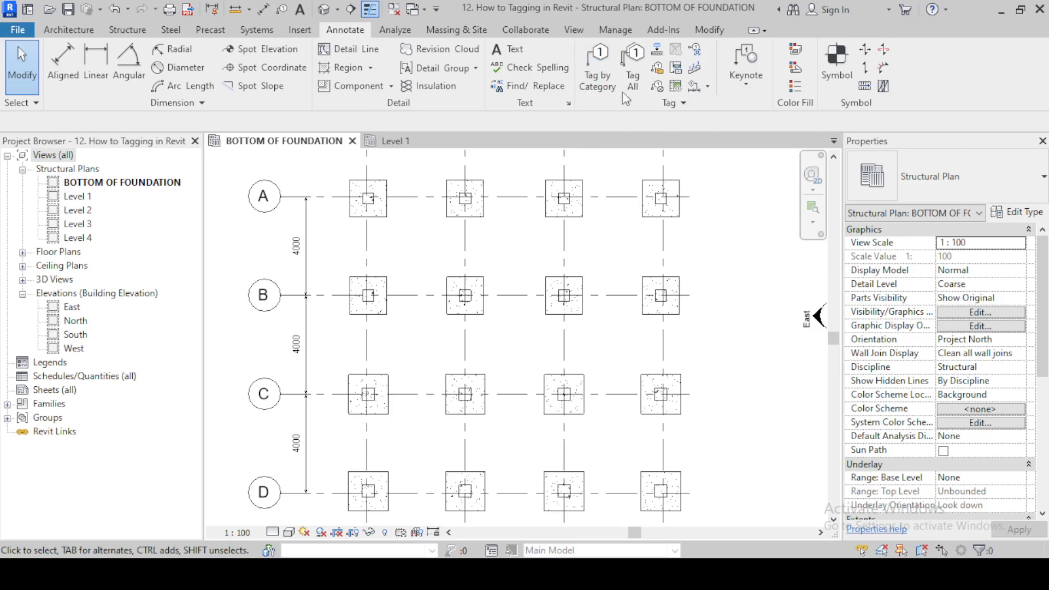
{"action": "left_click", "coordinate": [633, 77]}
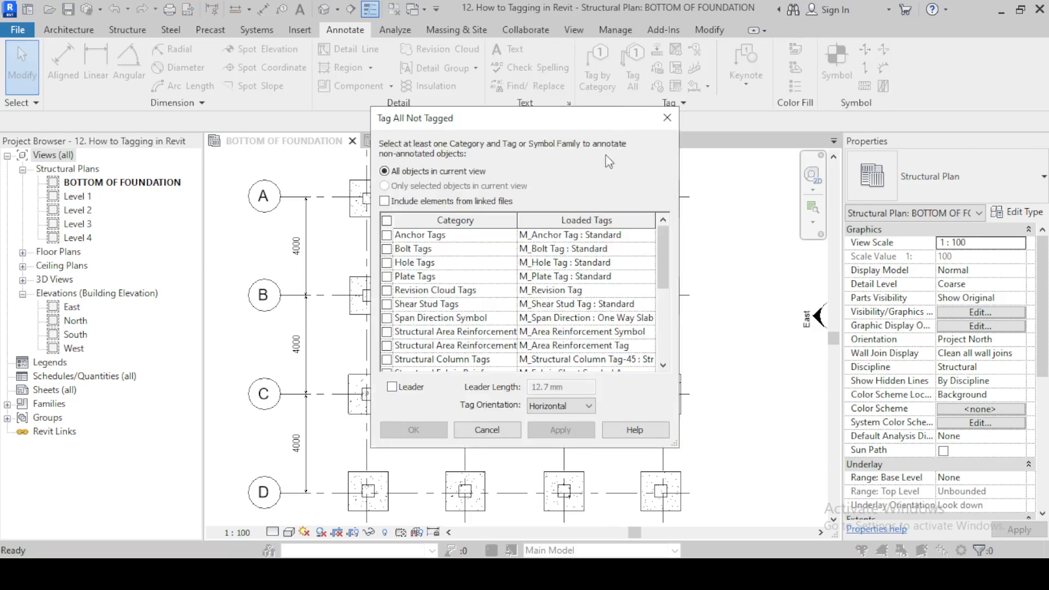
{"action": "scroll", "coordinate": [503, 299], "scroll_direction": "down", "scroll_amount": 2}
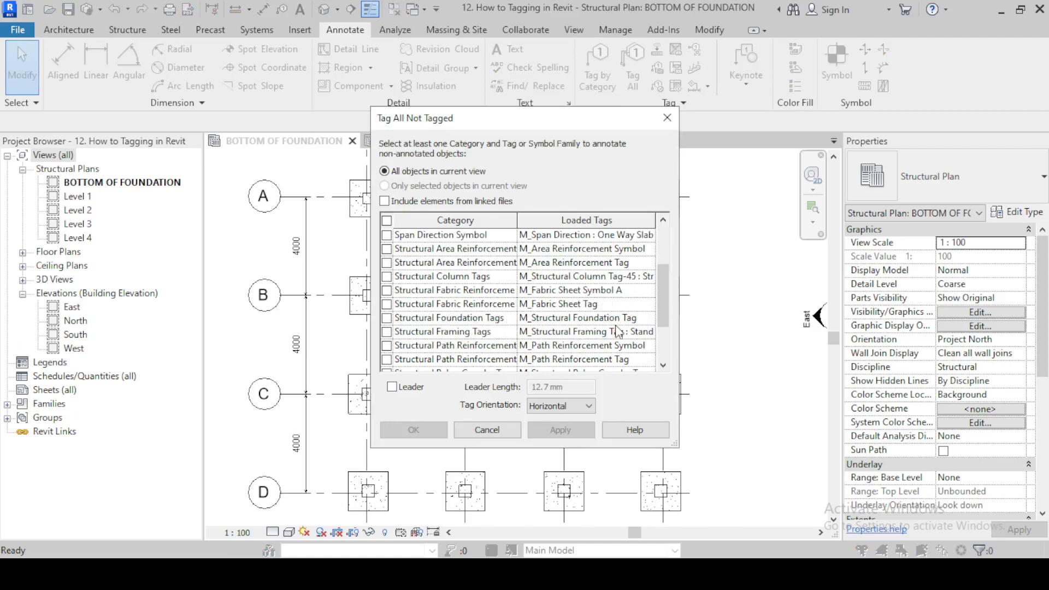
{"action": "left_click", "coordinate": [387, 318]}
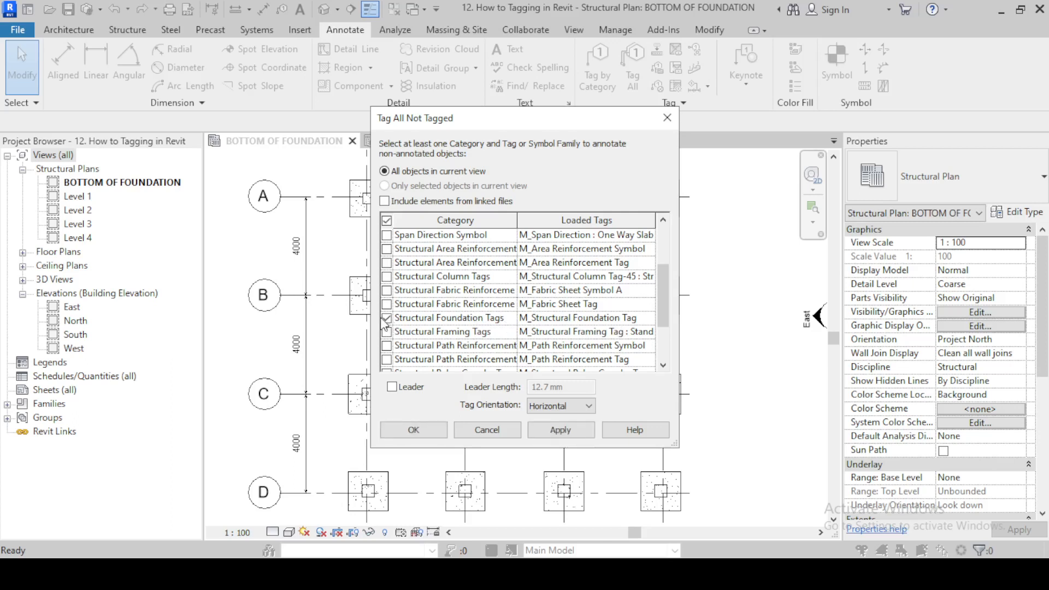
{"action": "left_click", "coordinate": [414, 431]}
Examine the footing tags along grid rows A to D against the footings they label.
{"action": "scroll", "coordinate": [371, 197], "scroll_direction": "up", "scroll_amount": 5}
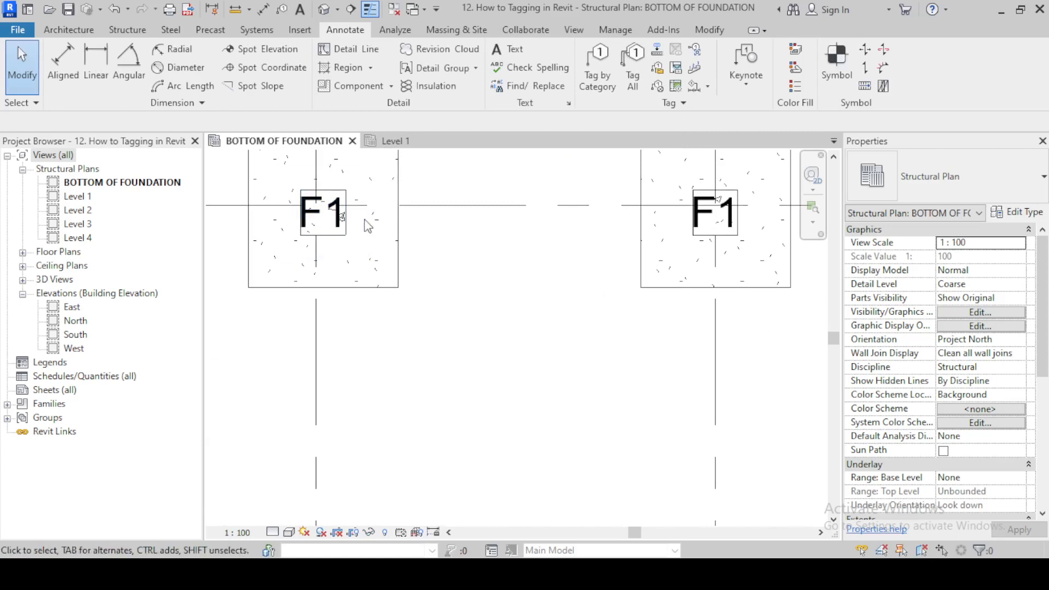
{"action": "scroll", "coordinate": [309, 217], "scroll_direction": "down", "scroll_amount": 3}
{"action": "scroll", "coordinate": [312, 218], "scroll_direction": "down", "scroll_amount": 2}
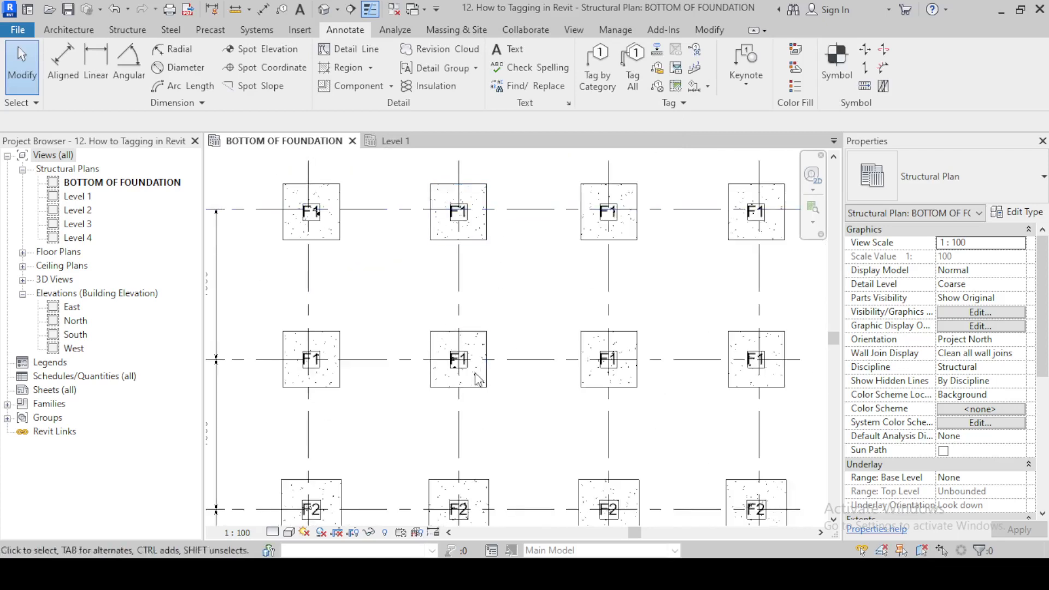
{"action": "scroll", "coordinate": [461, 350], "scroll_direction": "up", "scroll_amount": 4}
{"action": "scroll", "coordinate": [473, 187], "scroll_direction": "down", "scroll_amount": 5}
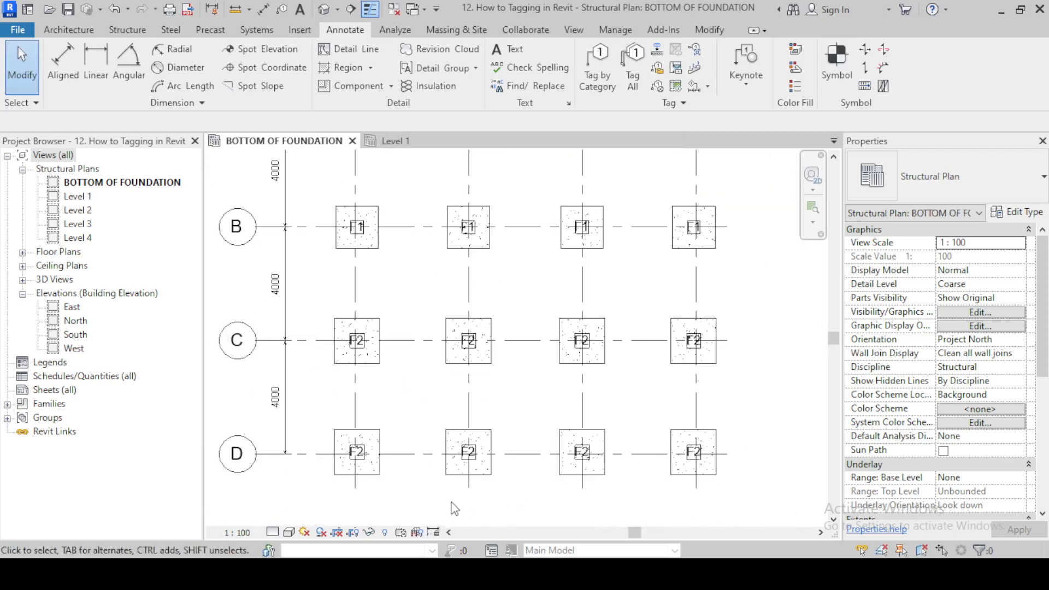
{"action": "scroll", "coordinate": [454, 504], "scroll_direction": "up", "scroll_amount": 3}
{"action": "scroll", "coordinate": [470, 286], "scroll_direction": "down", "scroll_amount": 2}
{"action": "middle_click_drag", "start_coordinate": [706, 264], "coordinate": [610, 269]}
{"action": "scroll", "coordinate": [445, 304], "scroll_direction": "down", "scroll_amount": 1}
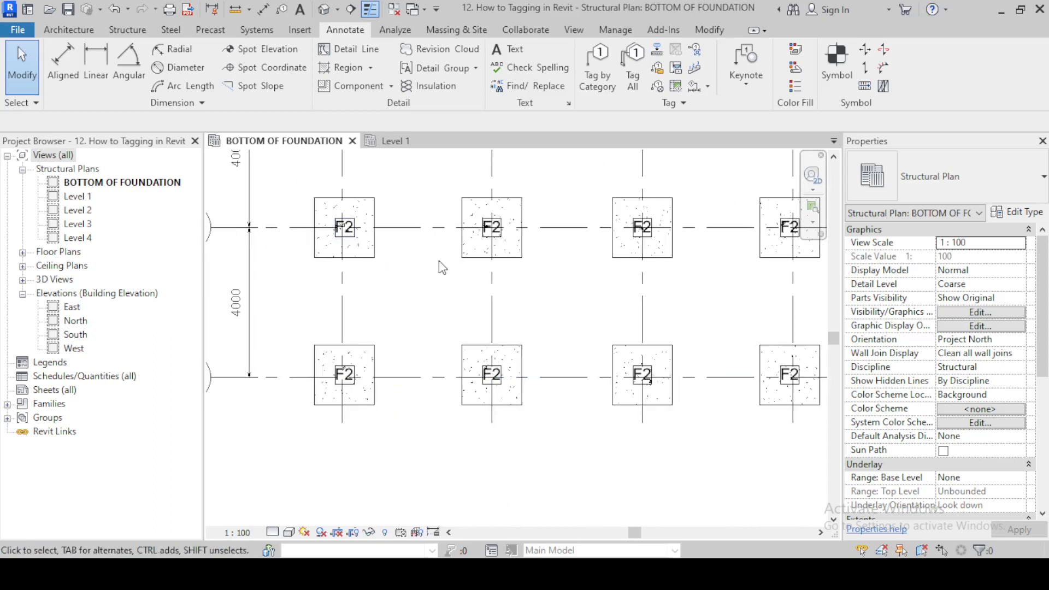
{"action": "scroll", "coordinate": [438, 261], "scroll_direction": "down", "scroll_amount": 2}
{"action": "scroll", "coordinate": [437, 418], "scroll_direction": "down", "scroll_amount": 1}
{"action": "scroll", "coordinate": [431, 219], "scroll_direction": "up", "scroll_amount": 2}
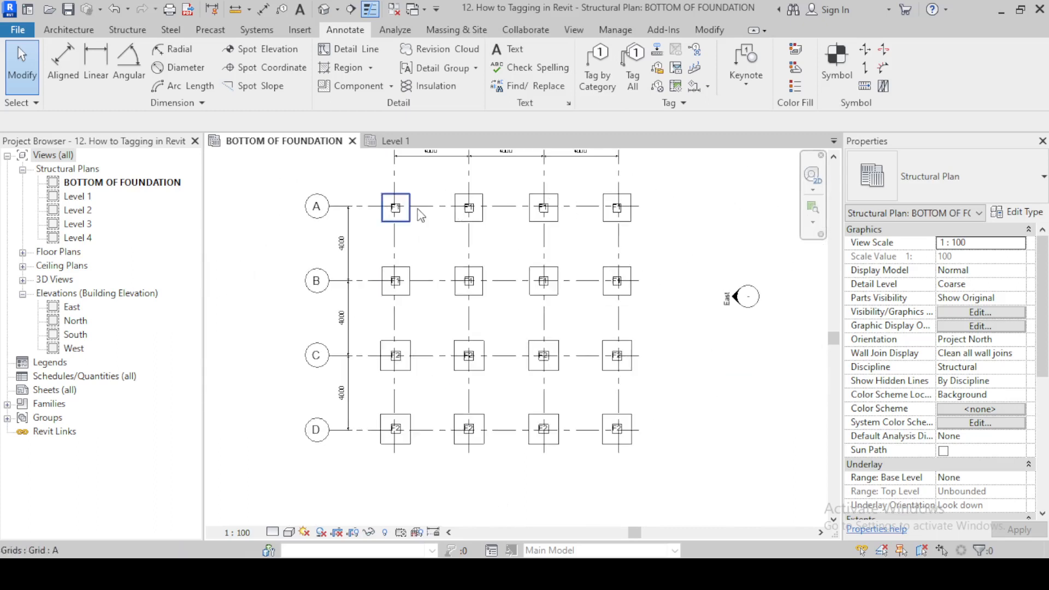
Filter a selection of all footings to Structural Foundation Tags only and move those tags about 1300 mm diagonally, below and right of their footings.
{"action": "left_click_drag", "start_coordinate": [350, 172], "coordinate": [693, 503]}
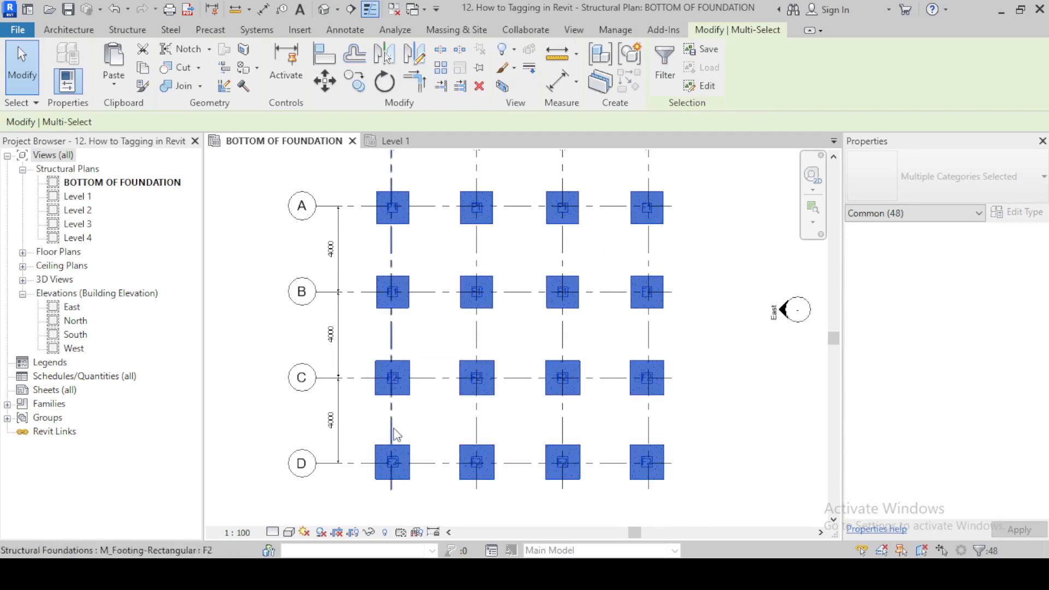
{"action": "left_click", "coordinate": [660, 76]}
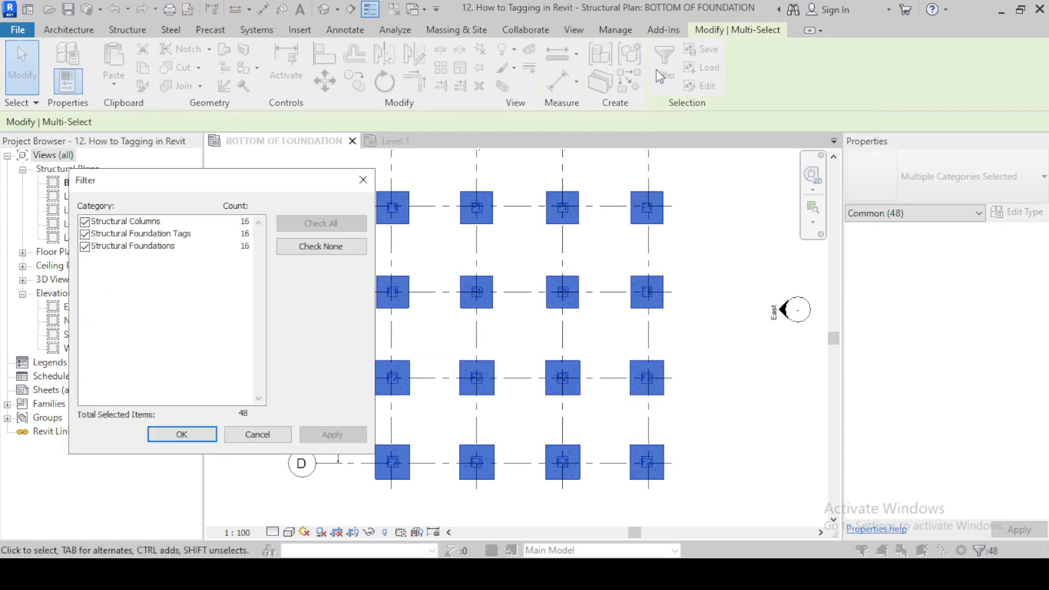
{"action": "left_click", "coordinate": [327, 249]}
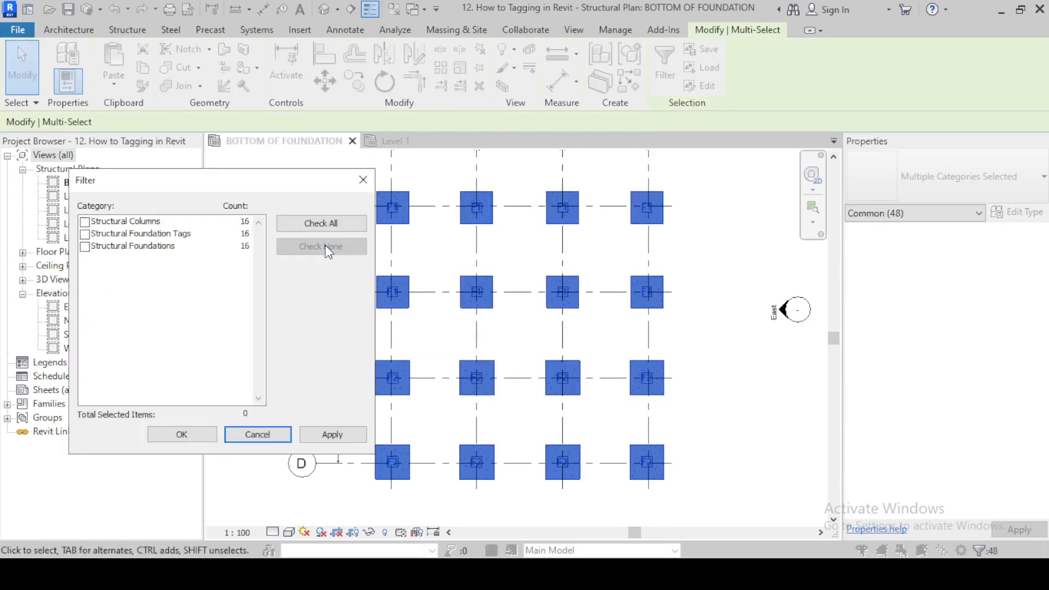
{"action": "left_click", "coordinate": [154, 237]}
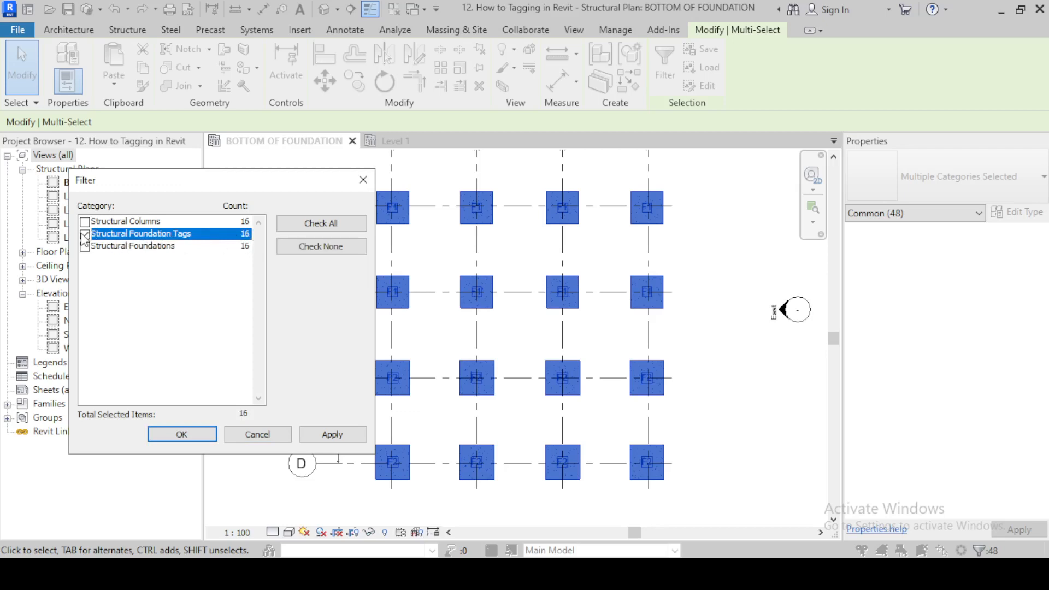
{"action": "left_click", "coordinate": [184, 436]}
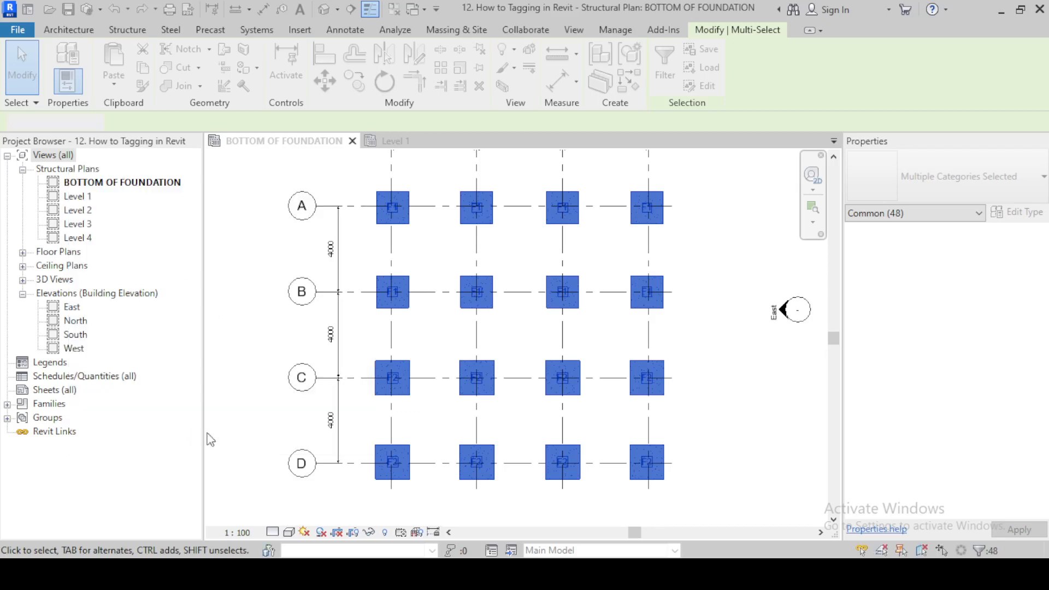
{"action": "scroll", "coordinate": [391, 209], "scroll_direction": "up", "scroll_amount": 5}
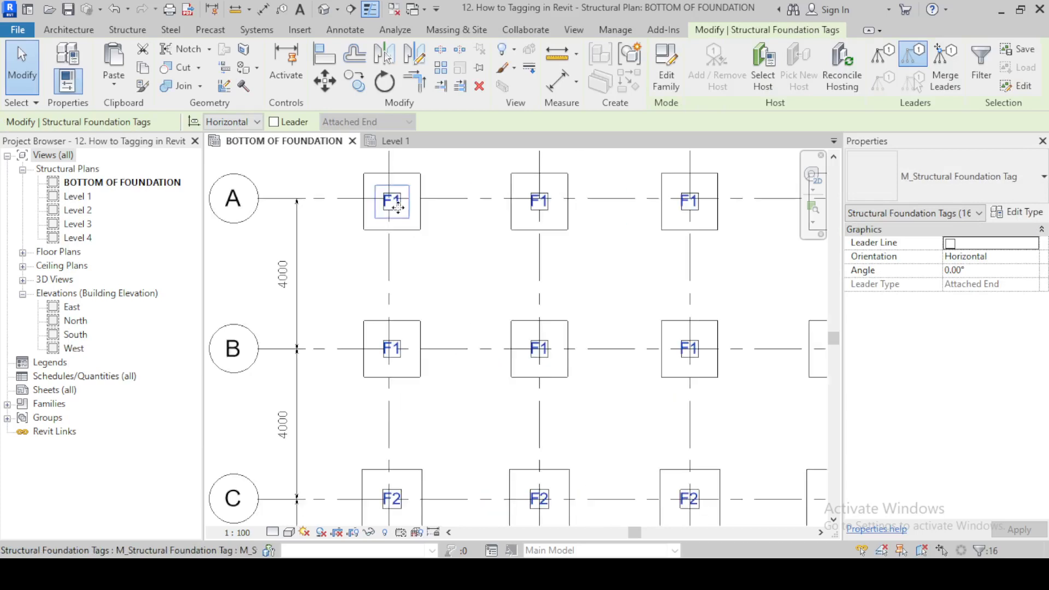
{"action": "left_click", "coordinate": [325, 81]}
{"action": "scroll", "coordinate": [409, 219], "scroll_direction": "up", "scroll_amount": 1}
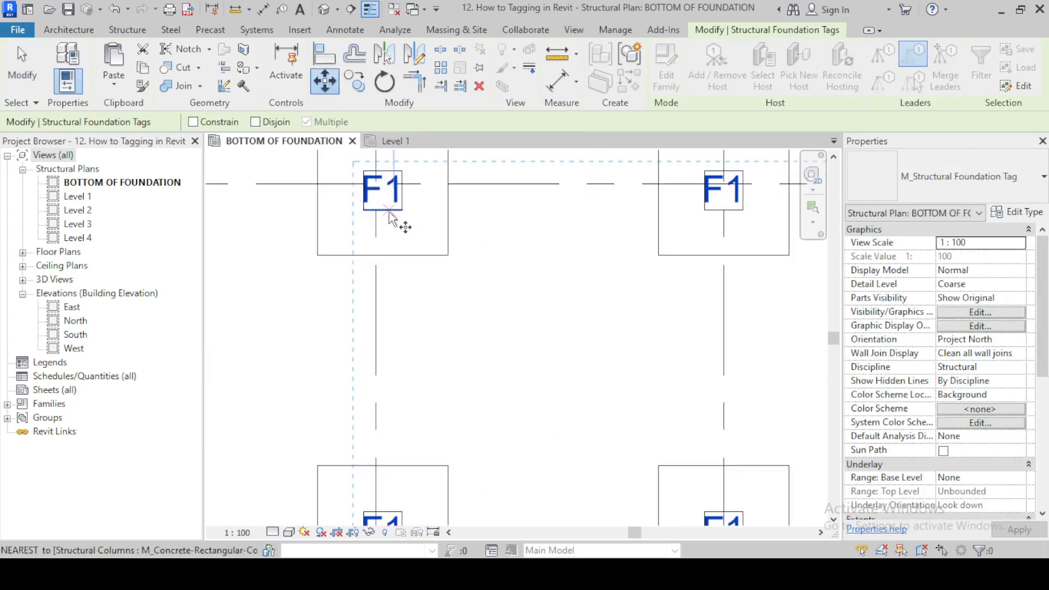
{"action": "left_click", "coordinate": [390, 198]}
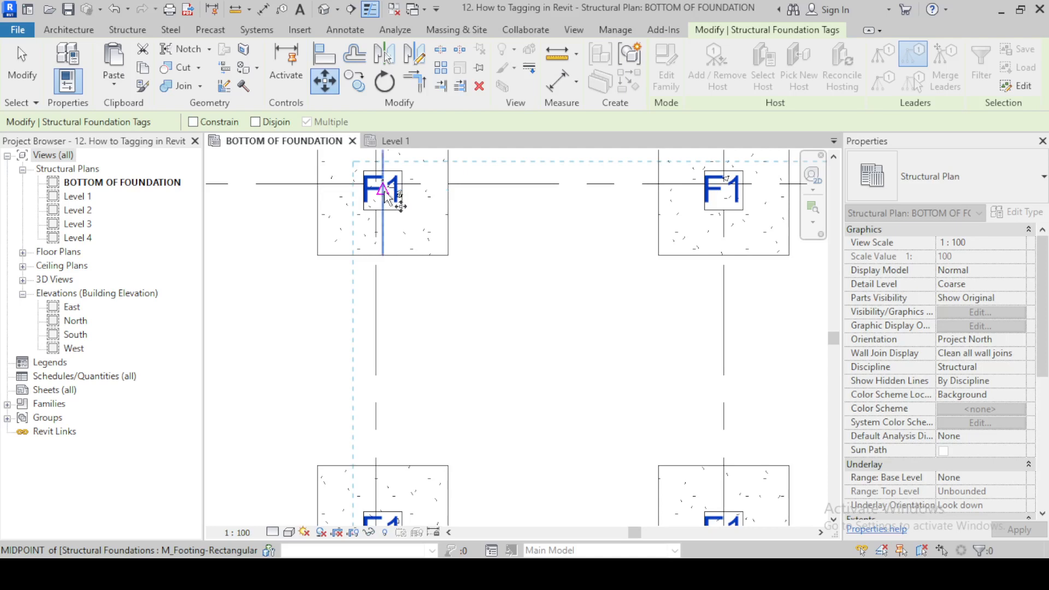
{"action": "left_click", "coordinate": [451, 293]}
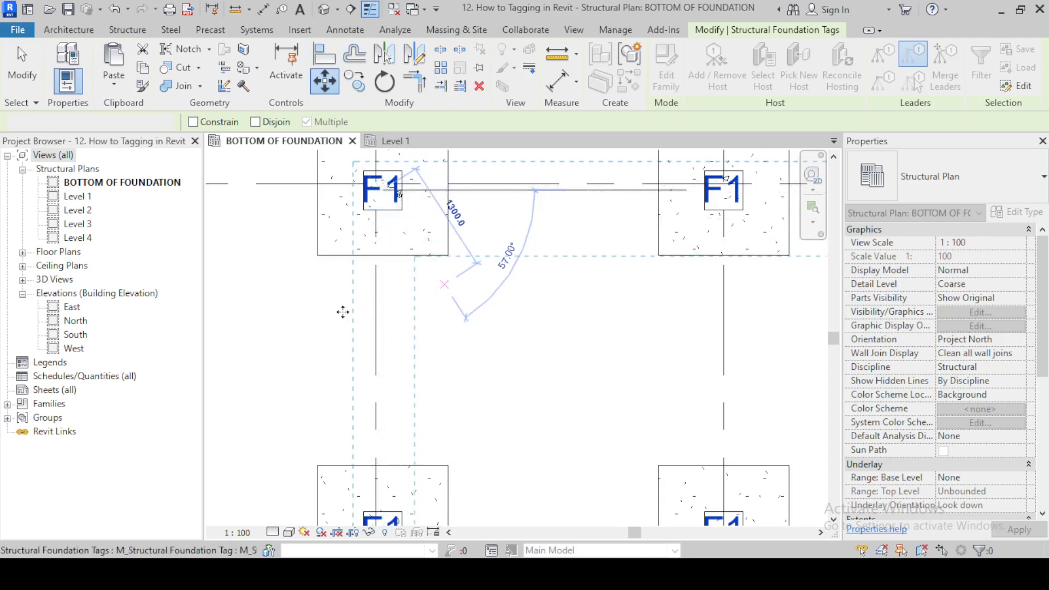
{"action": "scroll", "coordinate": [361, 316], "scroll_direction": "down", "scroll_amount": 4}
{"action": "scroll", "coordinate": [414, 206], "scroll_direction": "down", "scroll_amount": 1}
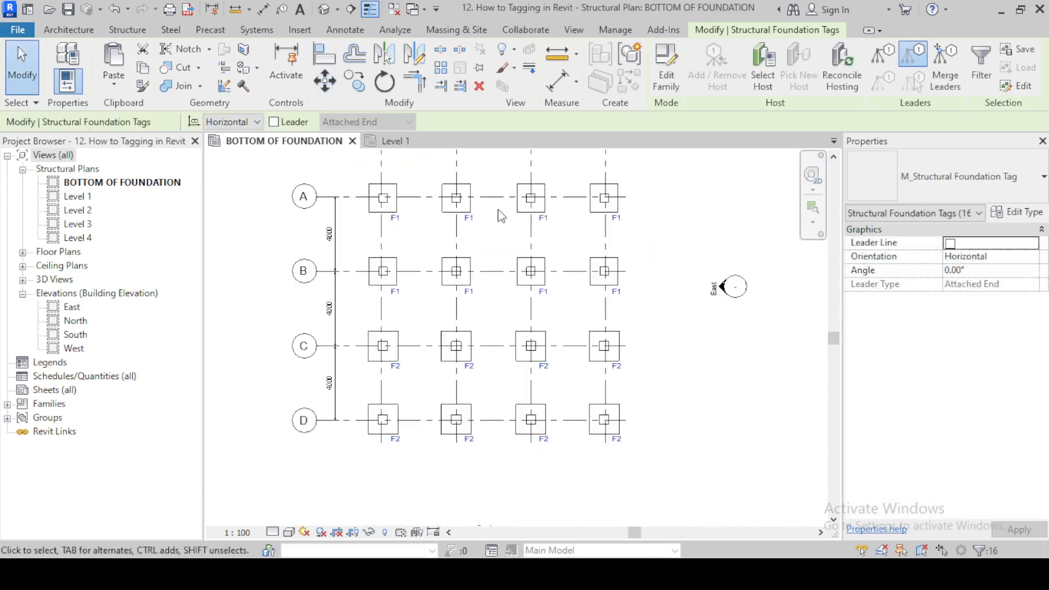
{"action": "scroll", "coordinate": [380, 462], "scroll_direction": "up", "scroll_amount": 2}
{"action": "scroll", "coordinate": [394, 382], "scroll_direction": "down", "scroll_amount": 2}
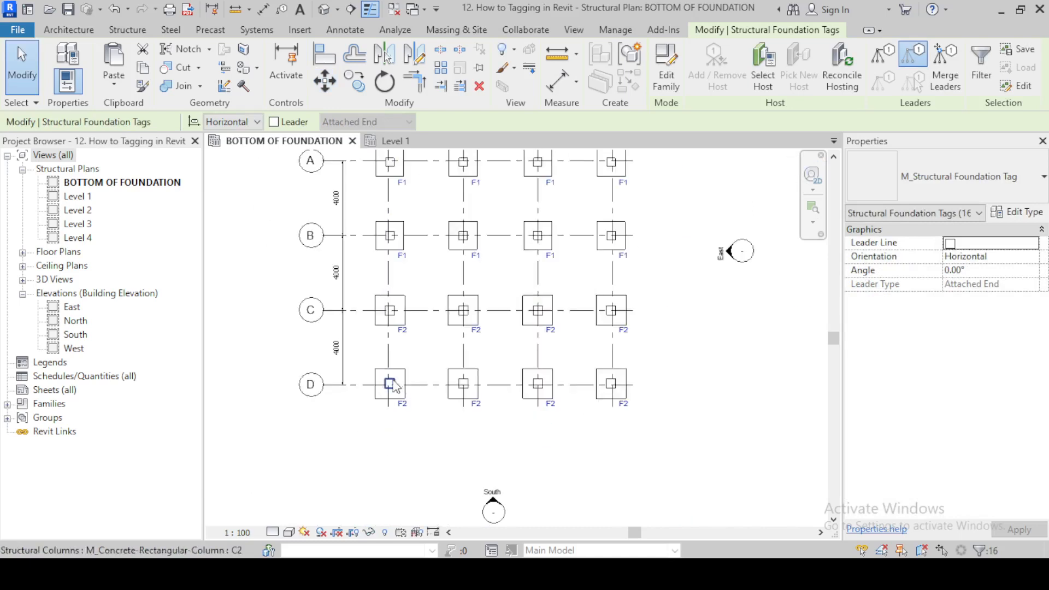
{"action": "middle_click_drag", "start_coordinate": [679, 259], "coordinate": [679, 297]}
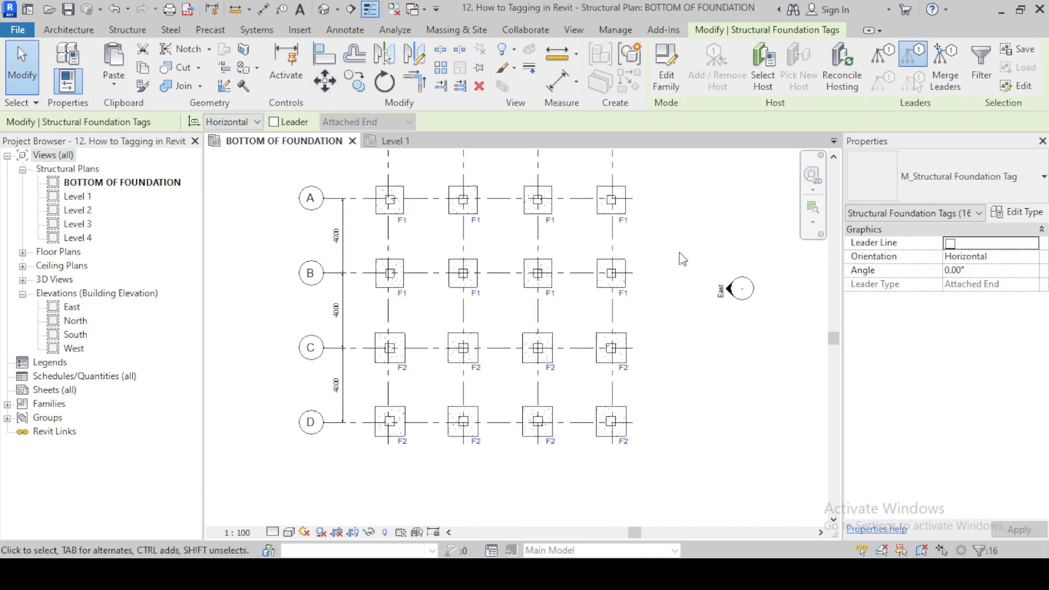
{"action": "left_click", "coordinate": [679, 253]}
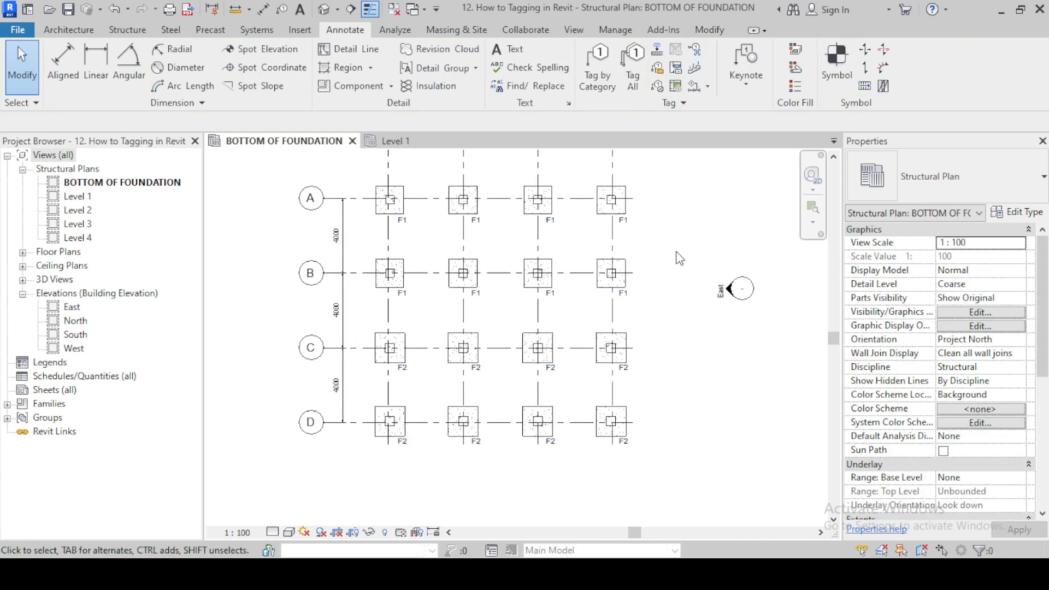
Tag all untagged columns in the current view at once using the Structural Column Tags category with M_Structural Column Tag-45.
{"action": "scroll", "coordinate": [444, 243], "scroll_direction": "up", "scroll_amount": 1}
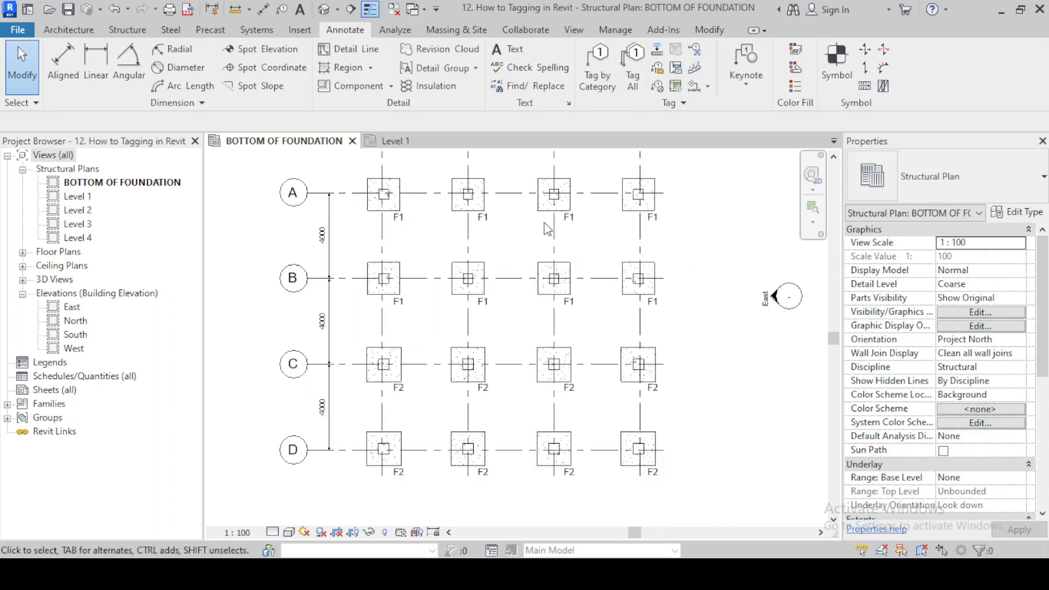
{"action": "left_click", "coordinate": [635, 80]}
{"action": "scroll", "coordinate": [497, 331], "scroll_direction": "down", "scroll_amount": 3}
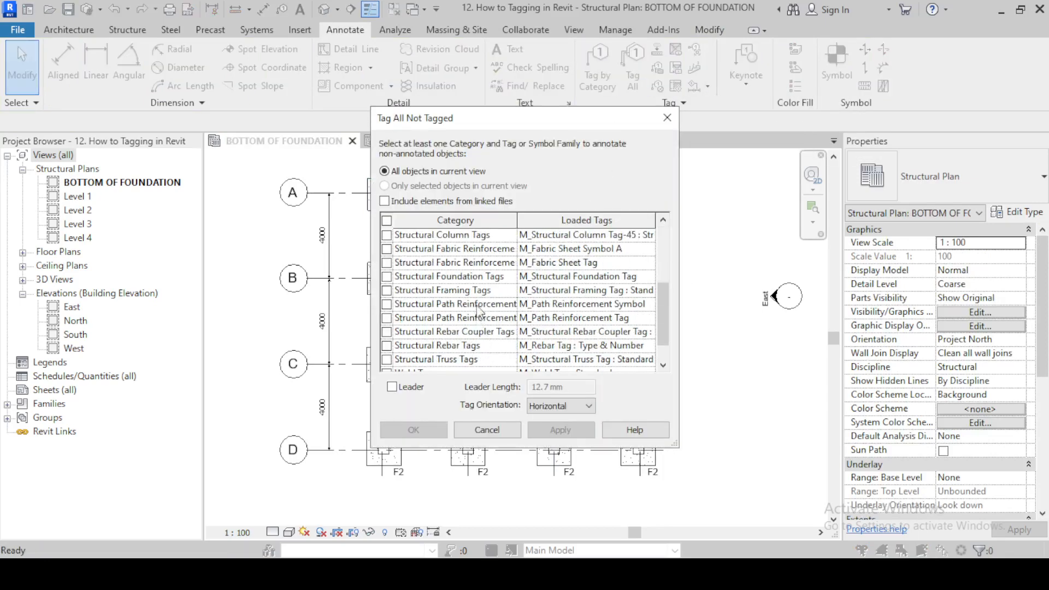
{"action": "scroll", "coordinate": [480, 312], "scroll_direction": "up", "scroll_amount": 1}
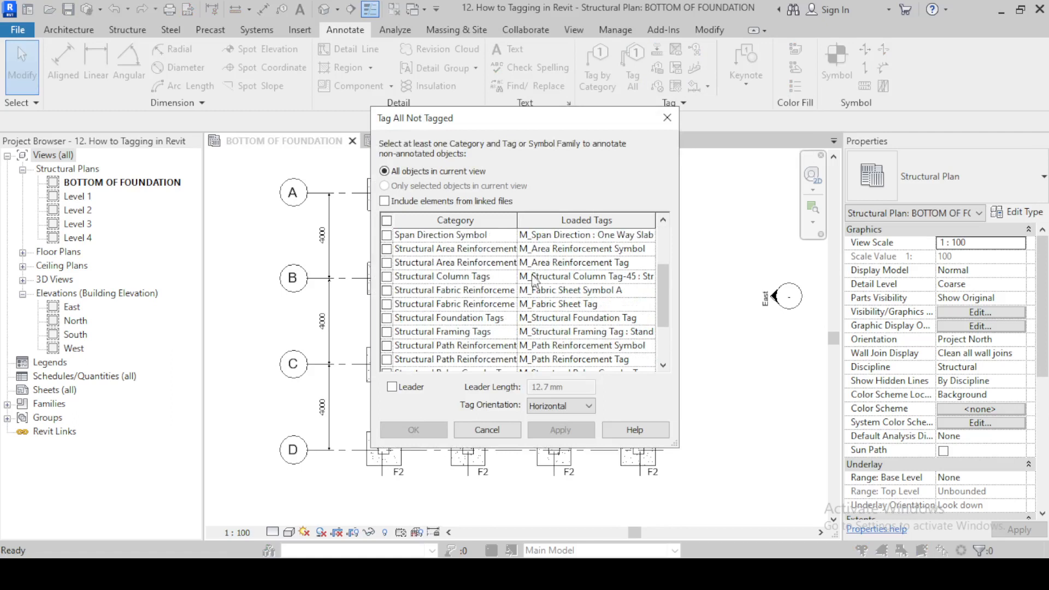
{"action": "left_click", "coordinate": [387, 277]}
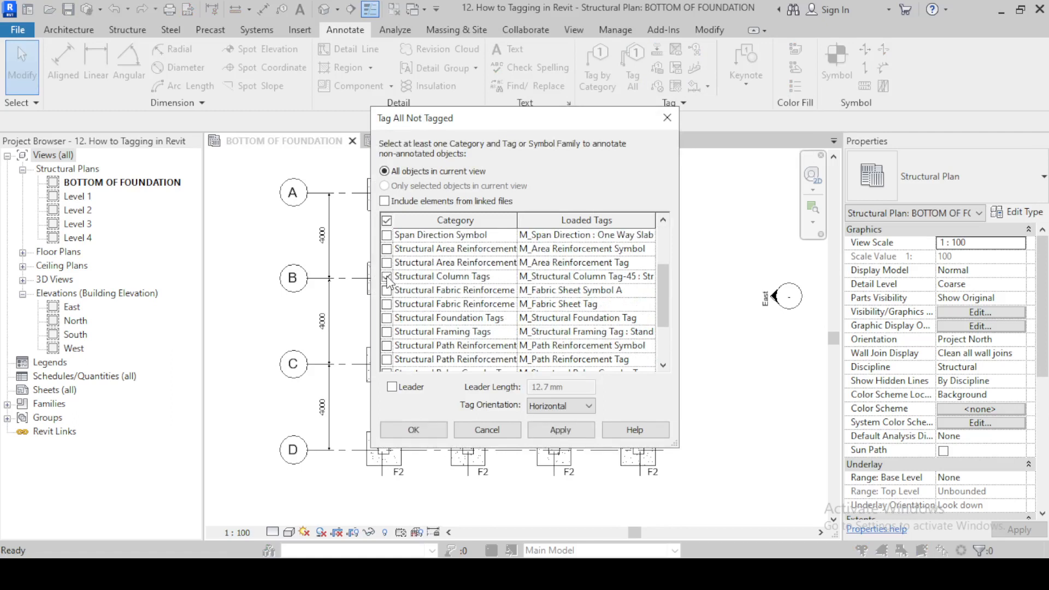
{"action": "left_click", "coordinate": [414, 430]}
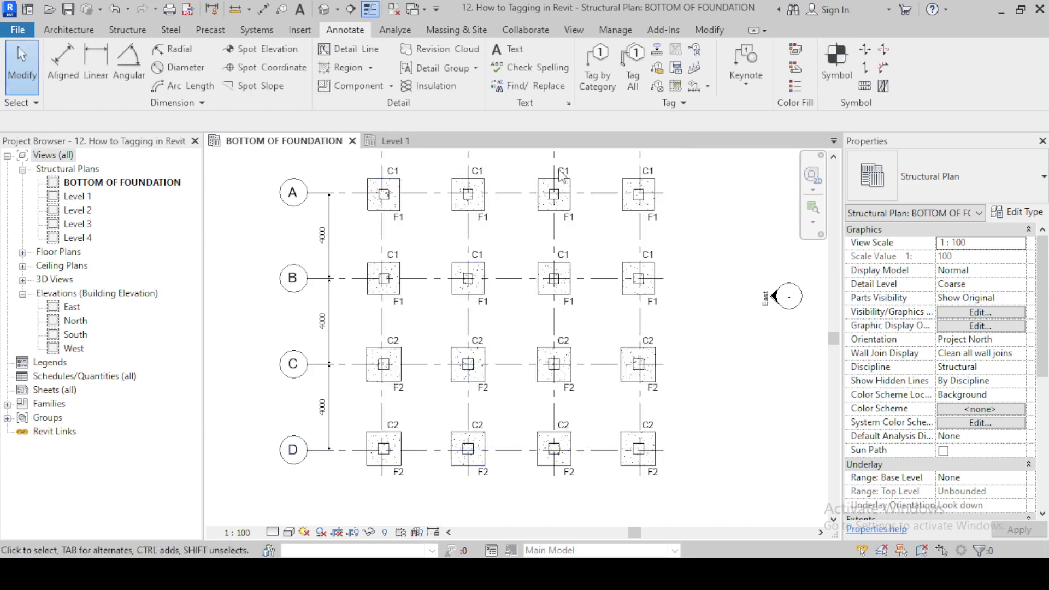
Examine the column and footing tags along grid rows A to D, checking the column at C-1 against its tag.
{"action": "scroll", "coordinate": [474, 208], "scroll_direction": "up", "scroll_amount": 1}
{"action": "middle_click_drag", "start_coordinate": [514, 242], "coordinate": [495, 297]}
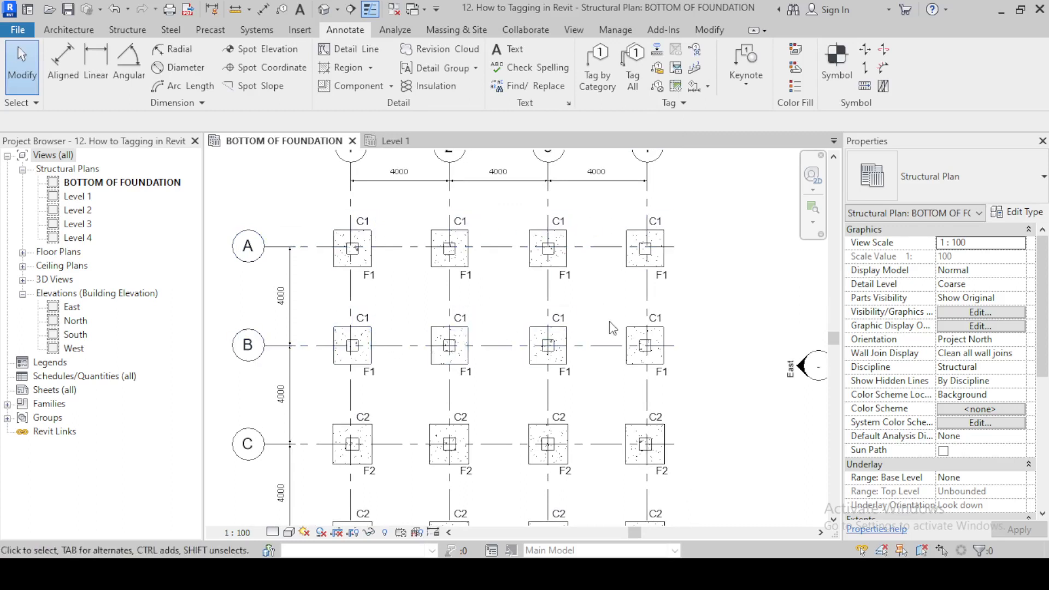
{"action": "middle_click_drag", "start_coordinate": [590, 428], "coordinate": [584, 342]}
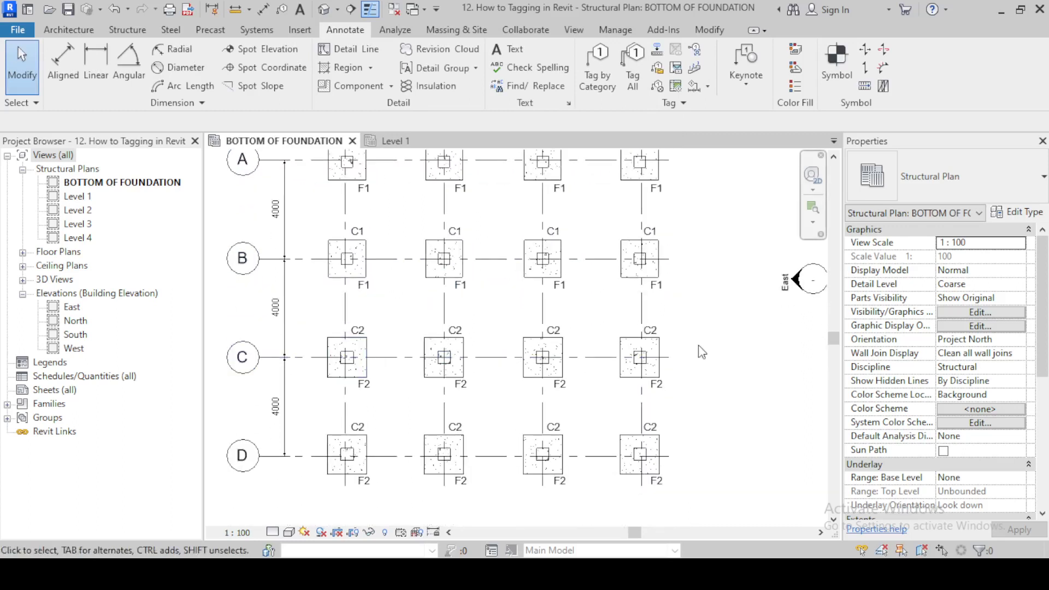
{"action": "scroll", "coordinate": [382, 412], "scroll_direction": "up", "scroll_amount": 5}
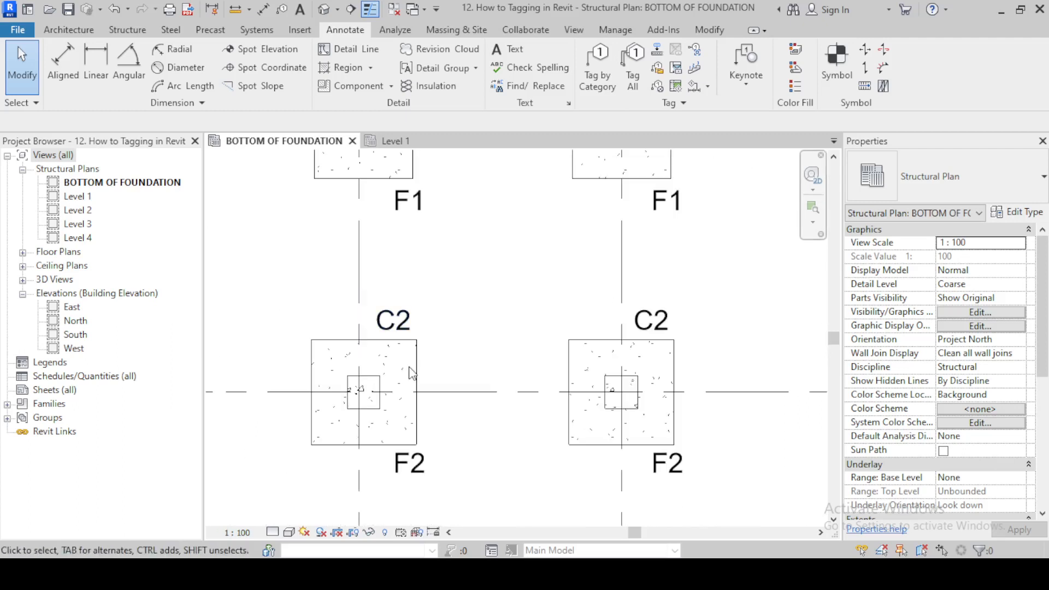
{"action": "middle_click_drag", "start_coordinate": [412, 374], "coordinate": [453, 332]}
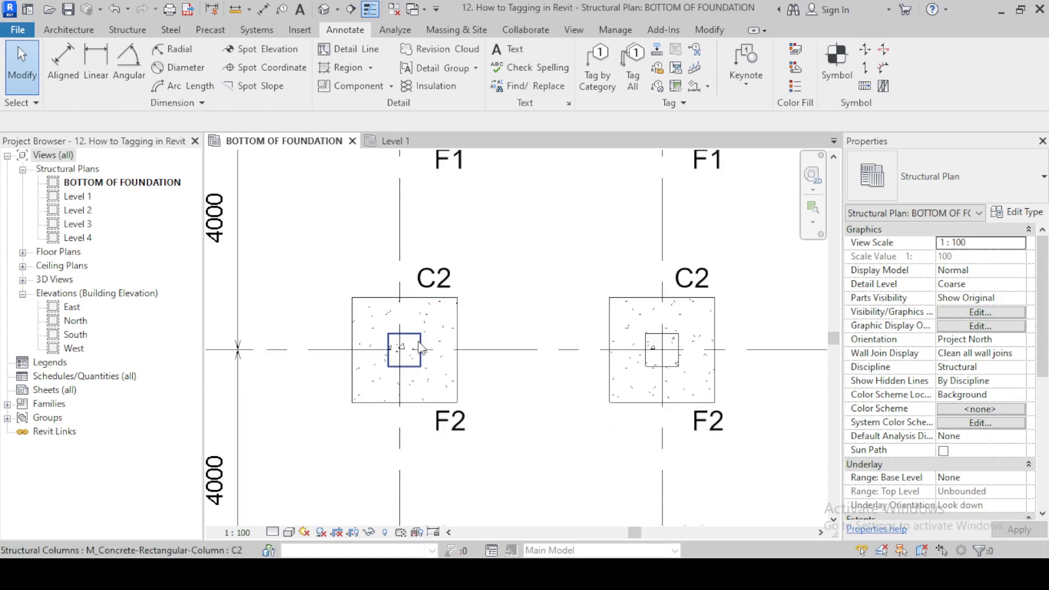
{"action": "left_click", "coordinate": [421, 348]}
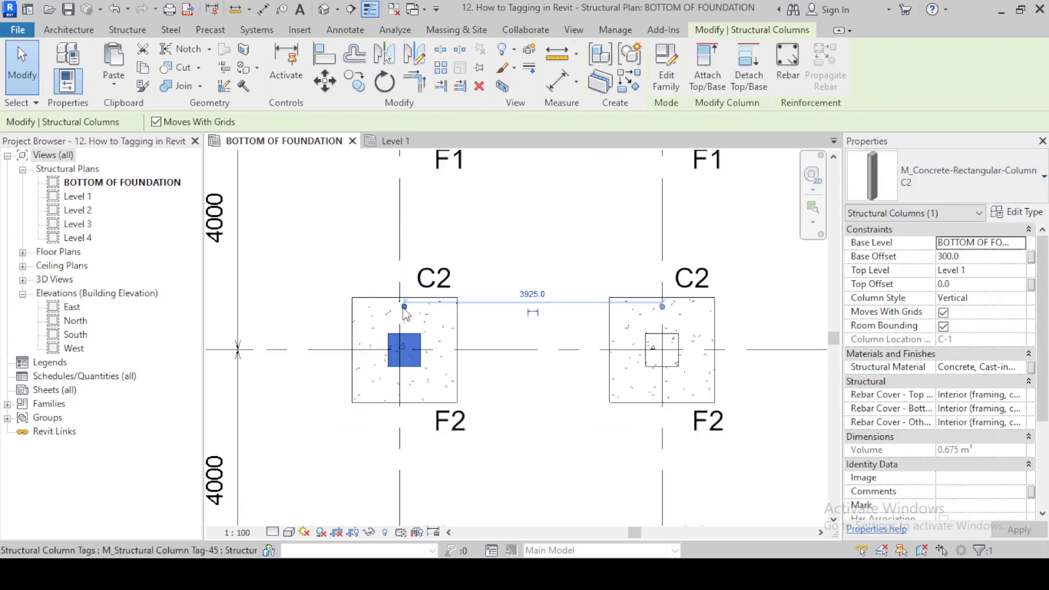
{"action": "left_click", "coordinate": [535, 444]}
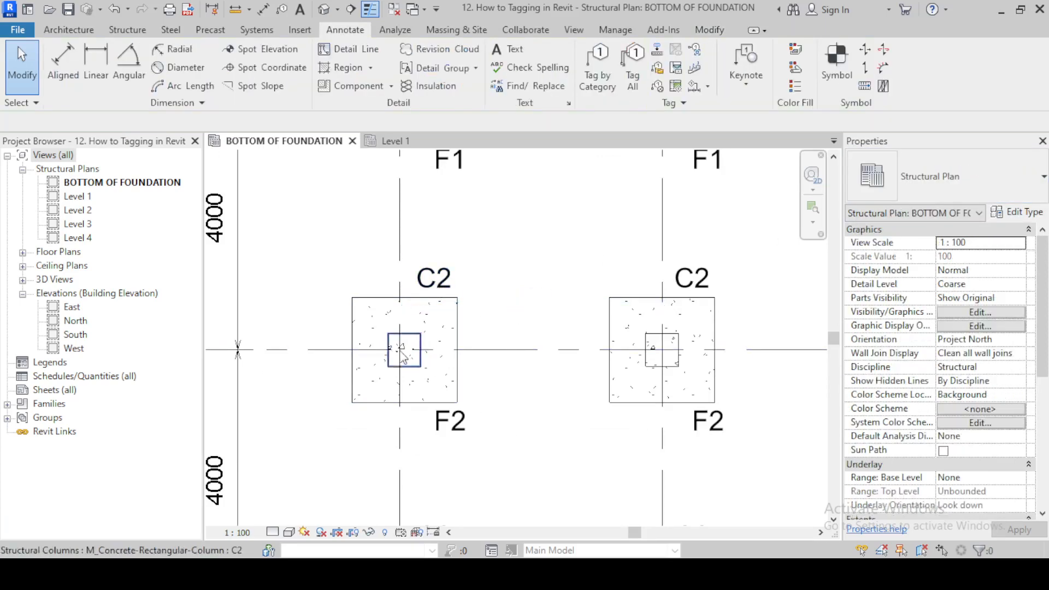
{"action": "scroll", "coordinate": [446, 320], "scroll_direction": "down", "scroll_amount": 5}
{"action": "middle_click_drag", "start_coordinate": [446, 320], "coordinate": [487, 336]}
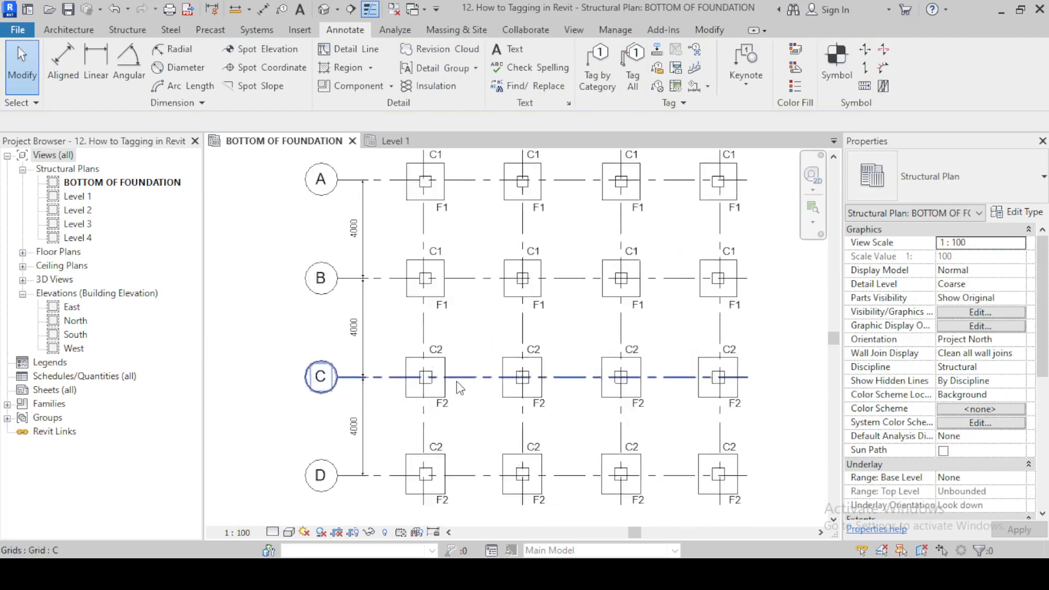
Change the type of the footing at grid intersection C-1 to M_Footing-Rectangular F1.
{"action": "scroll", "coordinate": [455, 381], "scroll_direction": "up", "scroll_amount": 3}
{"action": "left_click", "coordinate": [437, 372]}
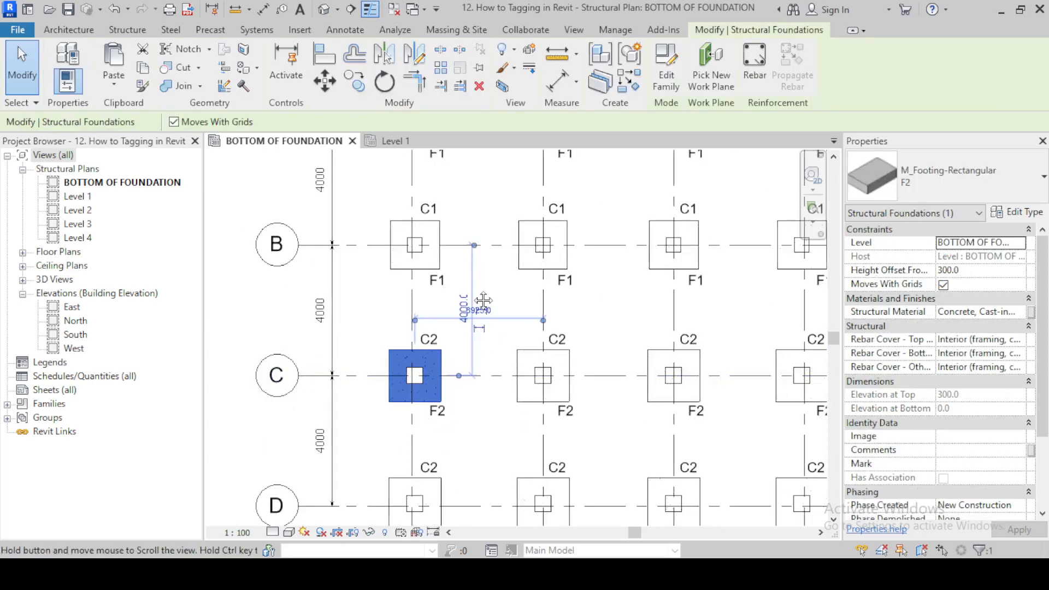
{"action": "middle_click_drag", "start_coordinate": [488, 304], "coordinate": [423, 357]}
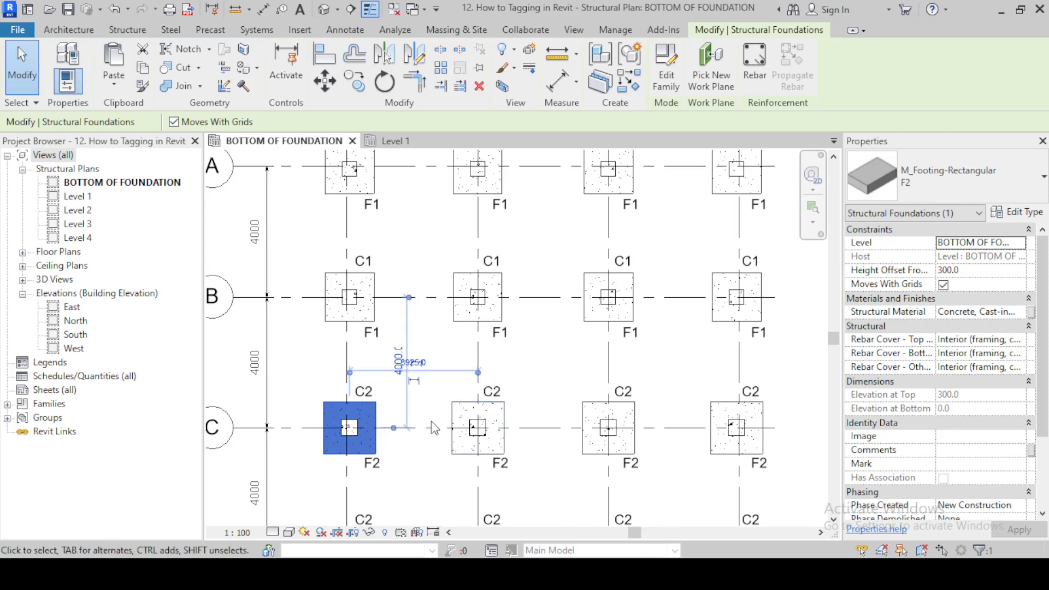
{"action": "scroll", "coordinate": [346, 452], "scroll_direction": "up", "scroll_amount": 1}
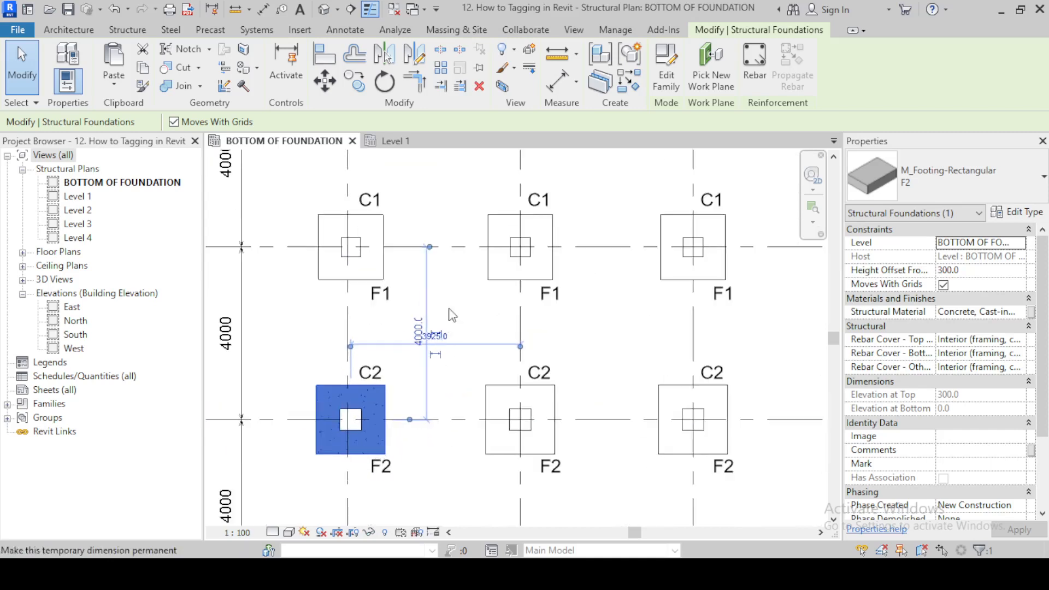
{"action": "middle_click_drag", "start_coordinate": [487, 320], "coordinate": [540, 349]}
{"action": "scroll", "coordinate": [461, 440], "scroll_direction": "down", "scroll_amount": 1}
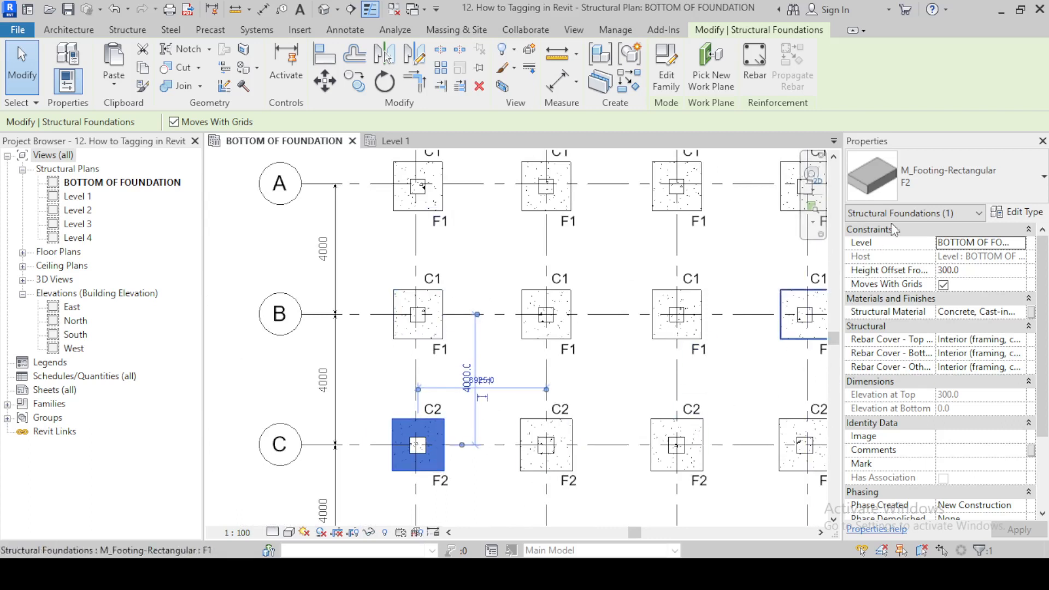
{"action": "left_click", "coordinate": [949, 178]}
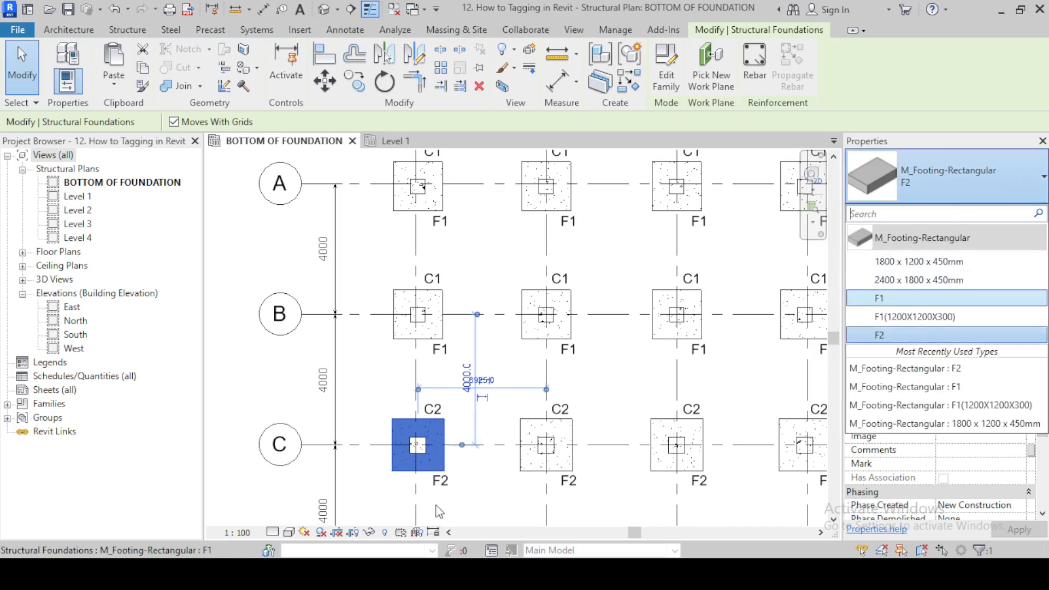
{"action": "scroll", "coordinate": [436, 507], "scroll_direction": "up", "scroll_amount": 2}
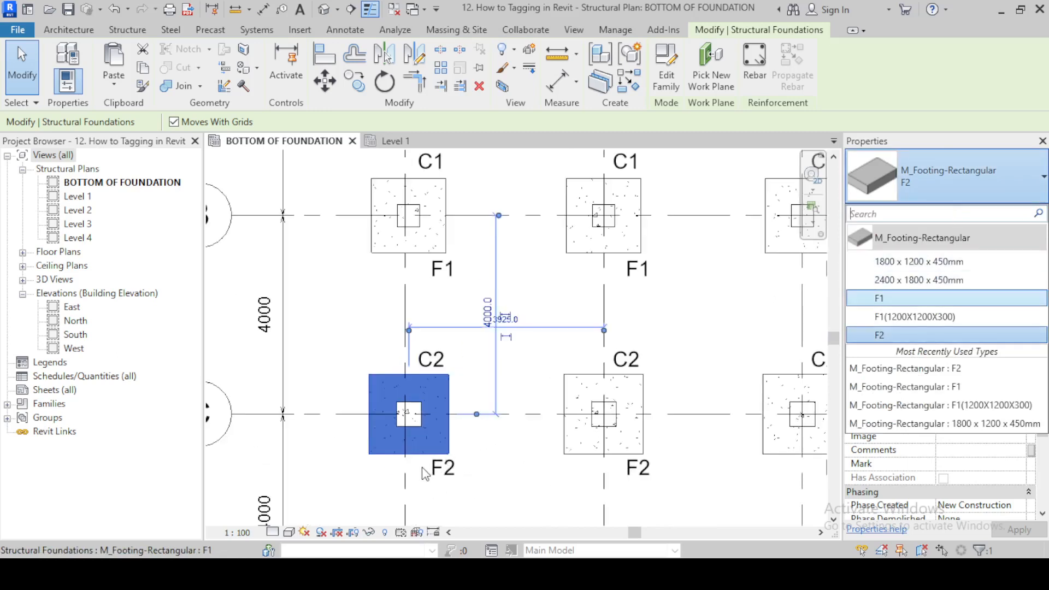
{"action": "left_click", "coordinate": [885, 300]}
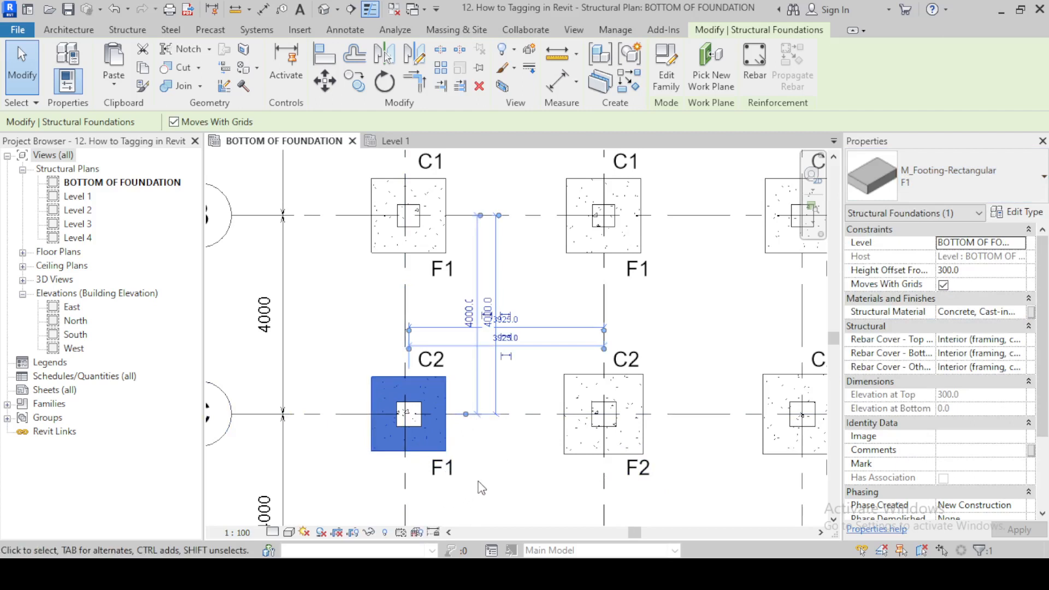
Undo the type change of the footing at grid intersection C-1.
{"action": "key", "text": "ctrl+z"}
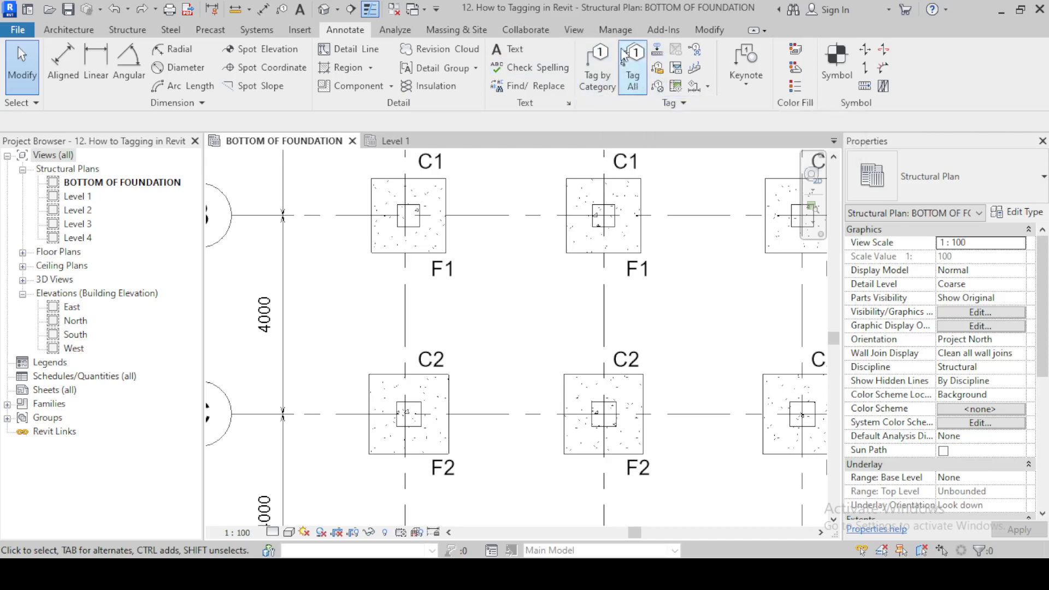
{"action": "scroll", "coordinate": [410, 261], "scroll_direction": "down", "scroll_amount": 5}
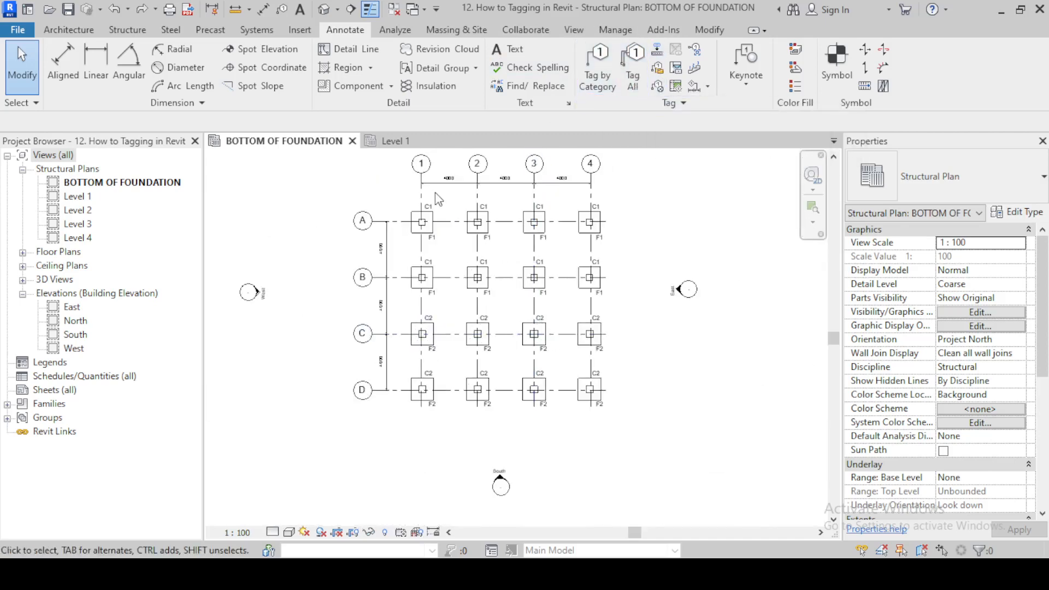
{"action": "scroll", "coordinate": [454, 224], "scroll_direction": "up", "scroll_amount": 3}
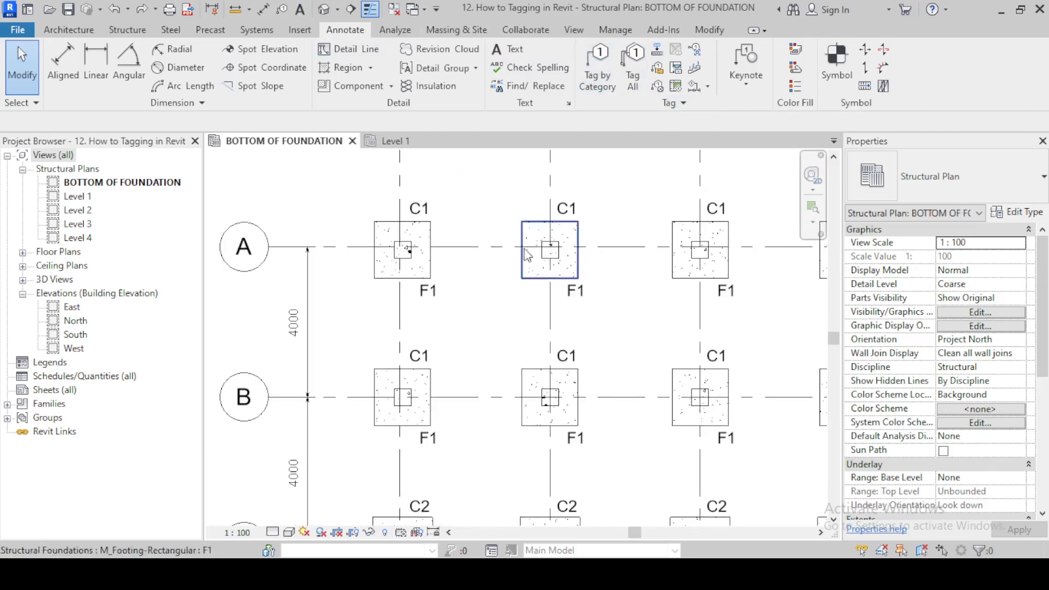
Add an aligned dimension for the width of the footing at grid intersection A-1, placed above its C1 tag.
{"action": "middle_click_drag", "start_coordinate": [486, 214], "coordinate": [518, 292]}
{"action": "scroll", "coordinate": [475, 328], "scroll_direction": "up", "scroll_amount": 2}
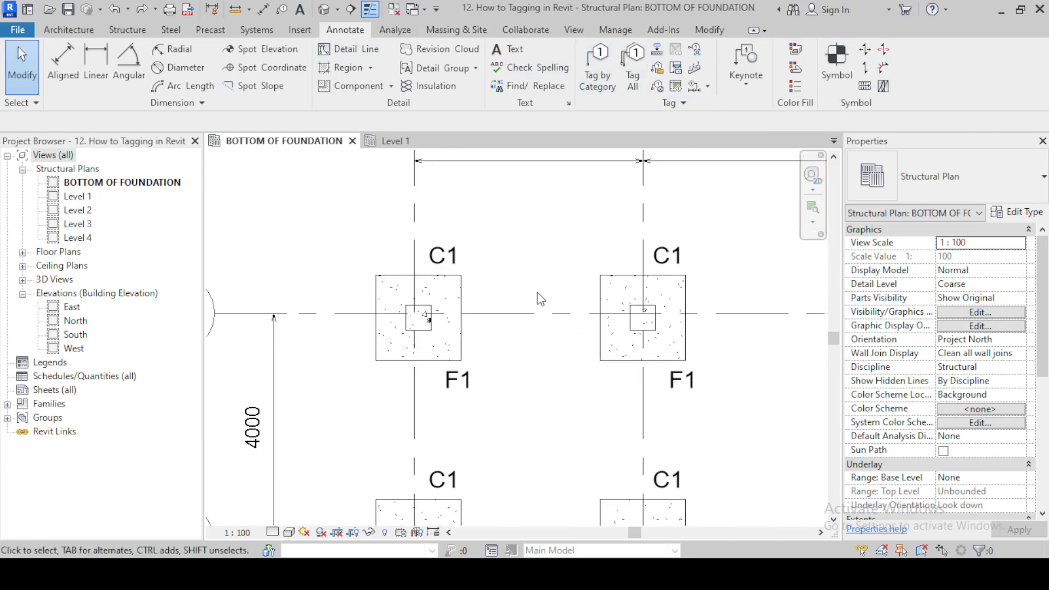
{"action": "scroll", "coordinate": [537, 293], "scroll_direction": "down", "scroll_amount": 1}
{"action": "left_click", "coordinate": [537, 273]}
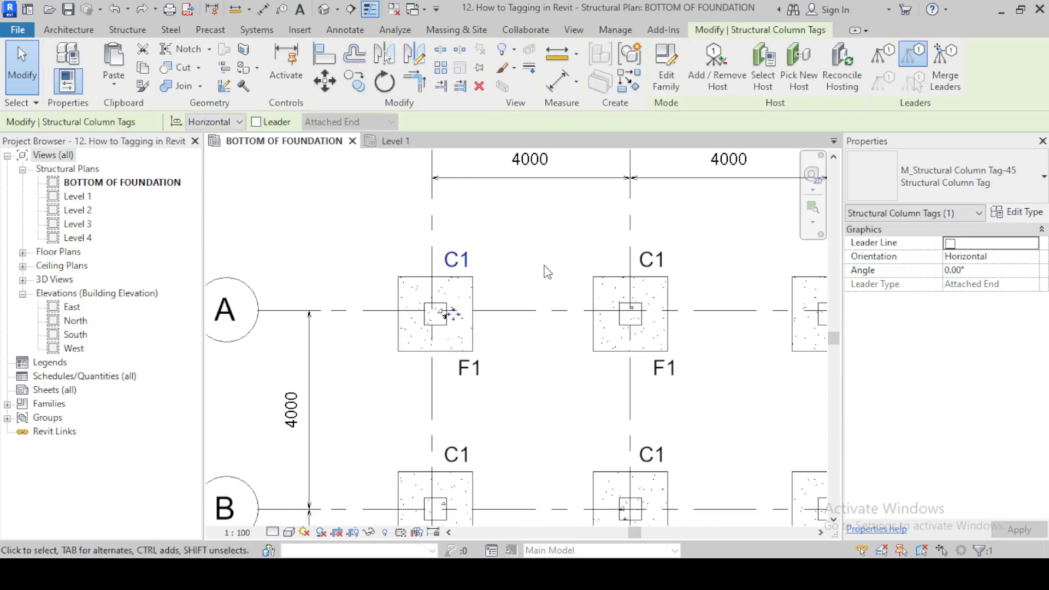
{"action": "key", "text": "Escape"}
{"action": "left_click", "coordinate": [264, 10]}
{"action": "scroll", "coordinate": [425, 301], "scroll_direction": "up", "scroll_amount": 2}
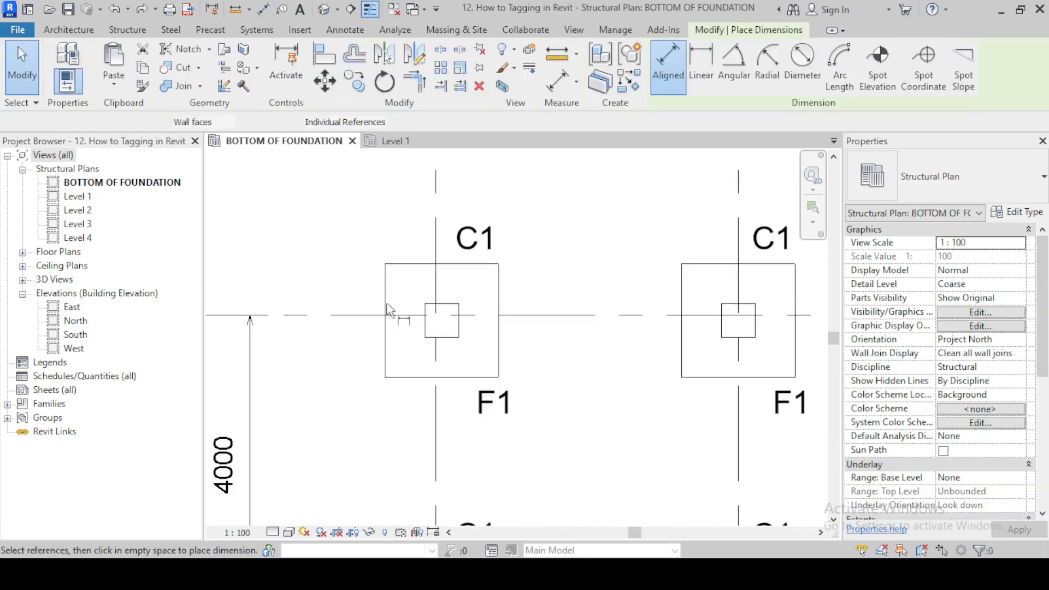
{"action": "left_click", "coordinate": [387, 290]}
{"action": "left_click", "coordinate": [499, 299]}
{"action": "left_click", "coordinate": [562, 204]}
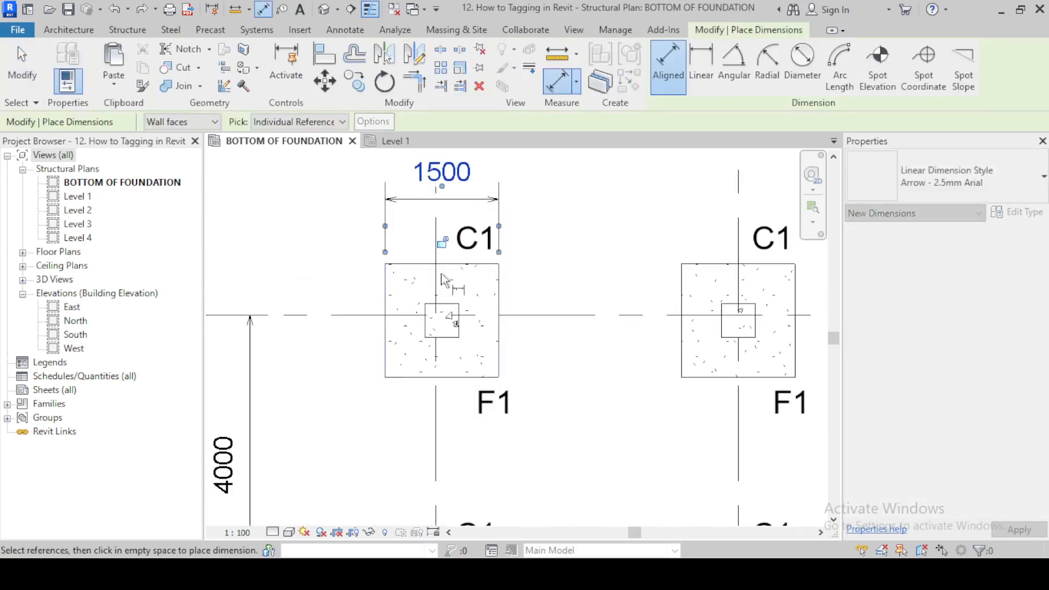
Dimension the vertical side of the footing at A-1 between its upper and lower edges, placed left of the footing.
{"action": "left_click", "coordinate": [404, 264]}
{"action": "left_click", "coordinate": [402, 379]}
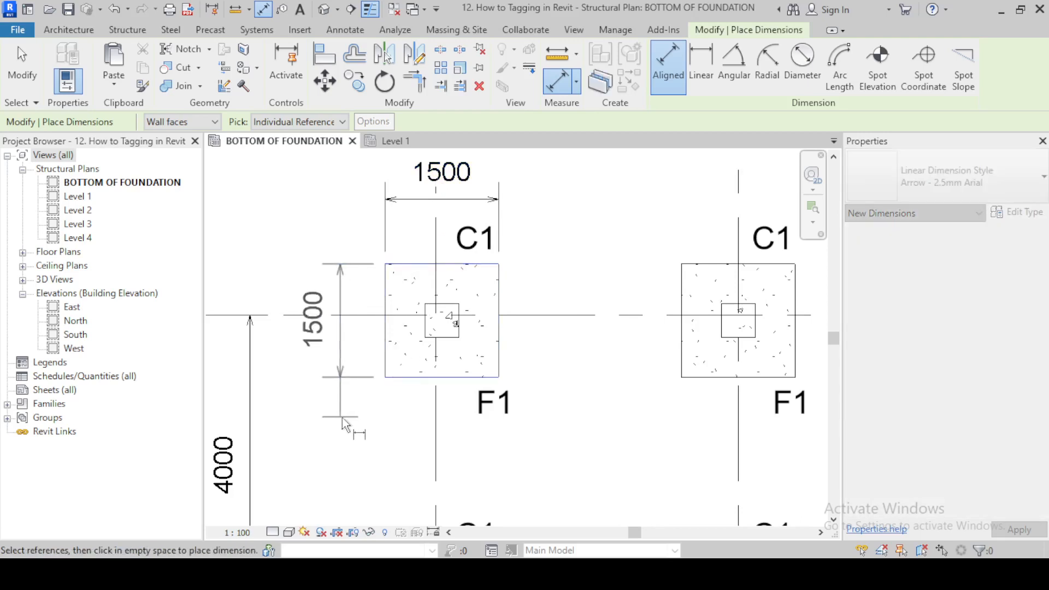
{"action": "left_click", "coordinate": [341, 418]}
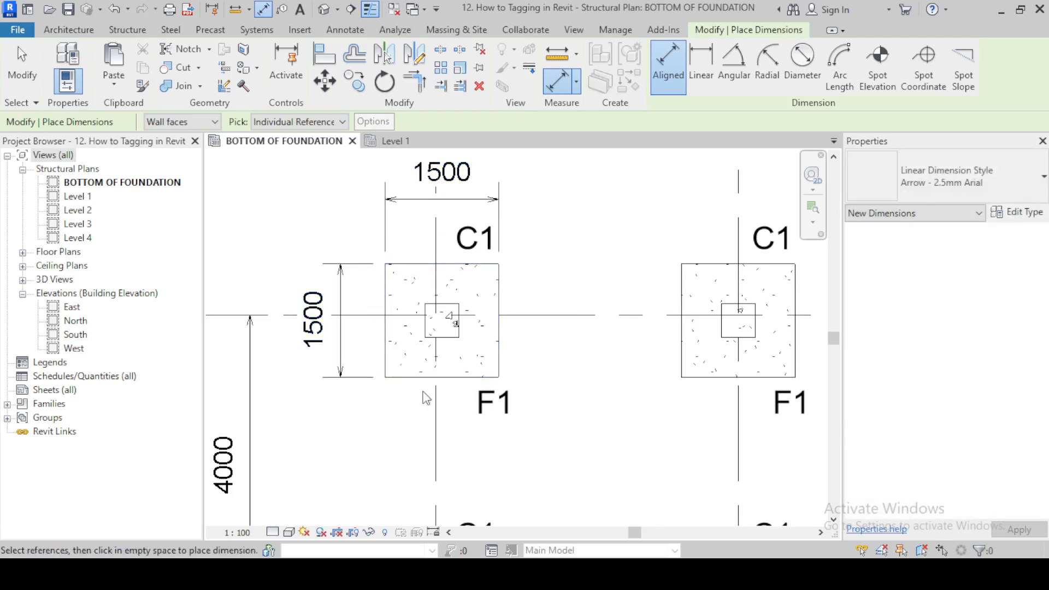
{"action": "key", "text": "Escape"}
Add the text TYP. below the footing's width dimension at A-1 and shift that dimension farther above the C1 tag.
{"action": "scroll", "coordinate": [458, 371], "scroll_direction": "down", "scroll_amount": 2}
{"action": "scroll", "coordinate": [464, 219], "scroll_direction": "up", "scroll_amount": 3}
{"action": "left_click", "coordinate": [467, 232]}
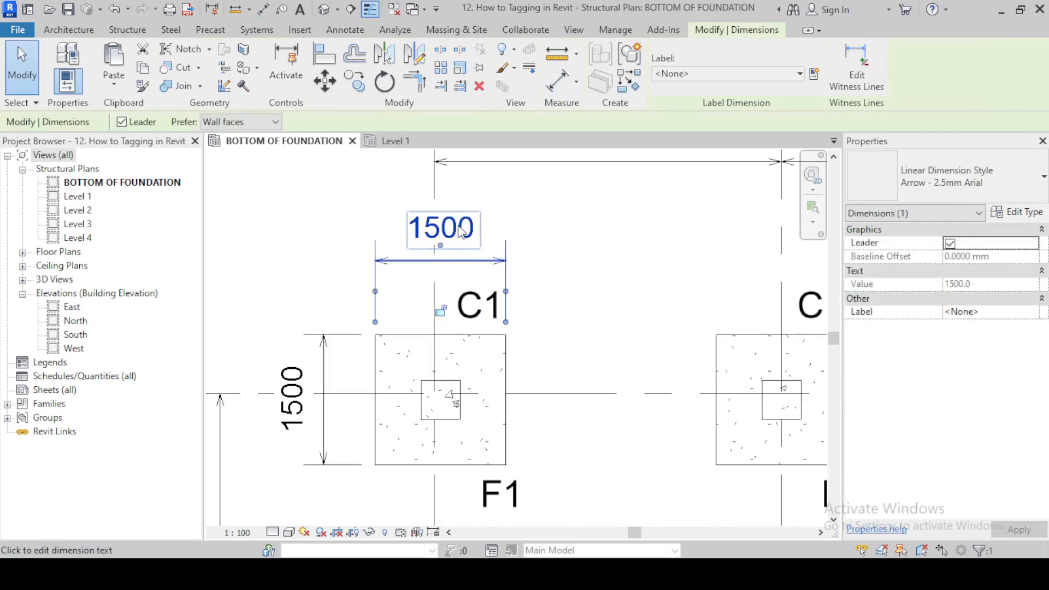
{"action": "left_click", "coordinate": [462, 231]}
{"action": "key", "text": "Escape"}
{"action": "key", "text": "Escape"}
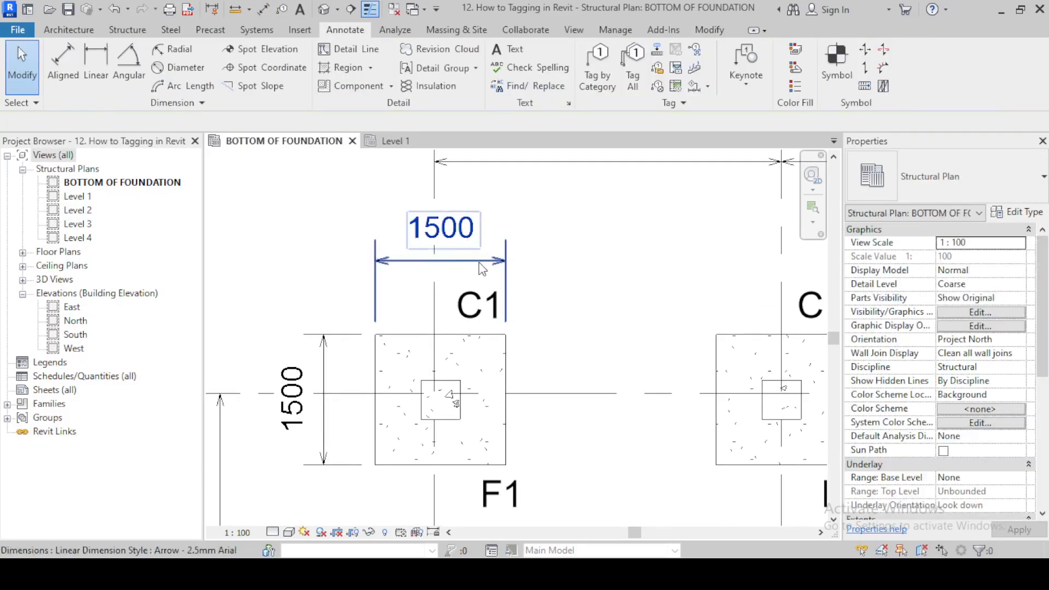
{"action": "left_click", "coordinate": [480, 263]}
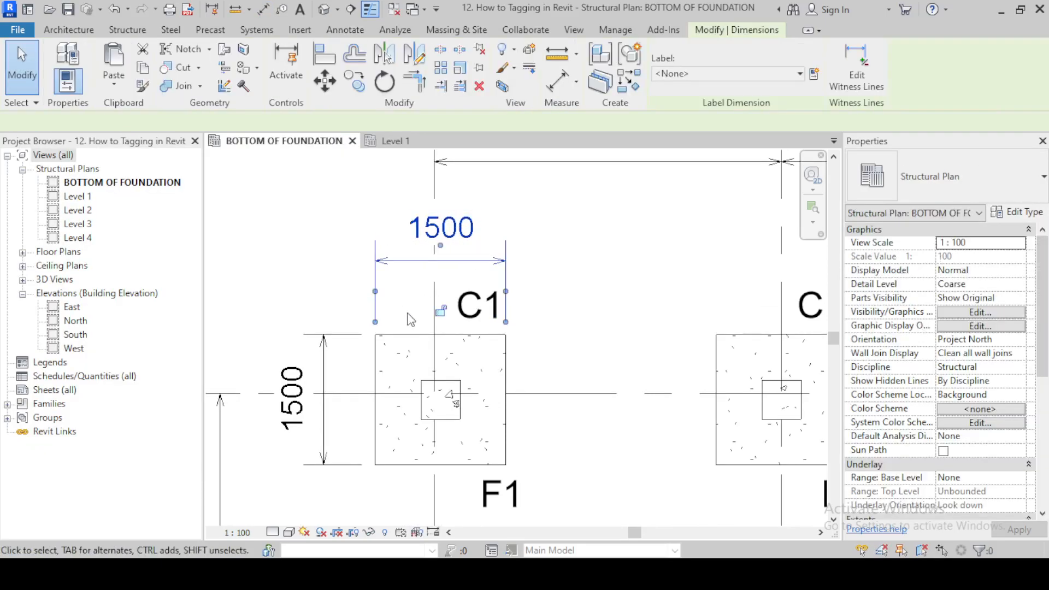
{"action": "left_click", "coordinate": [462, 236]}
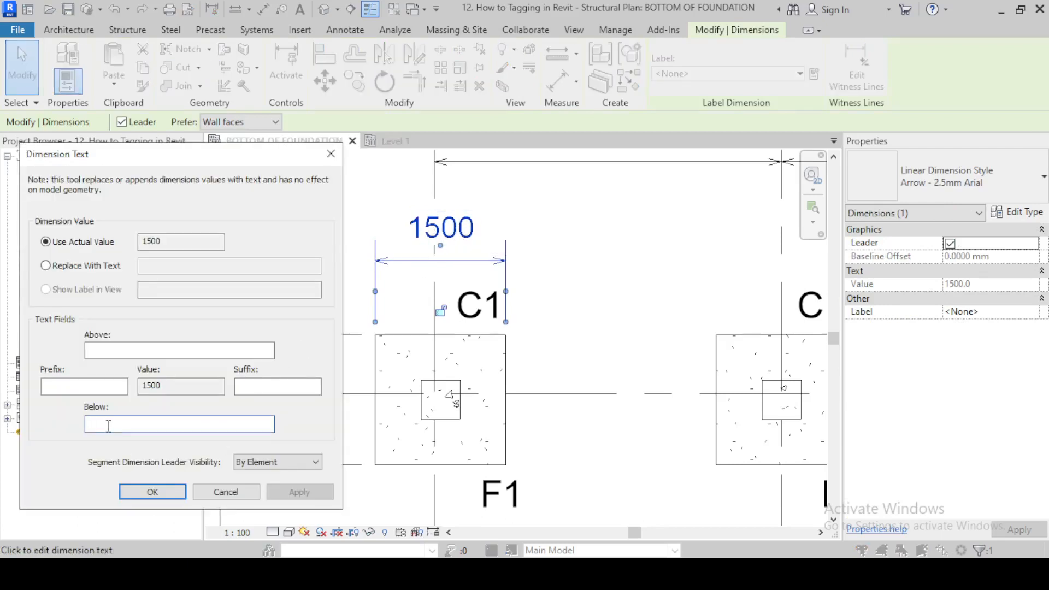
{"action": "left_click", "coordinate": [152, 492]}
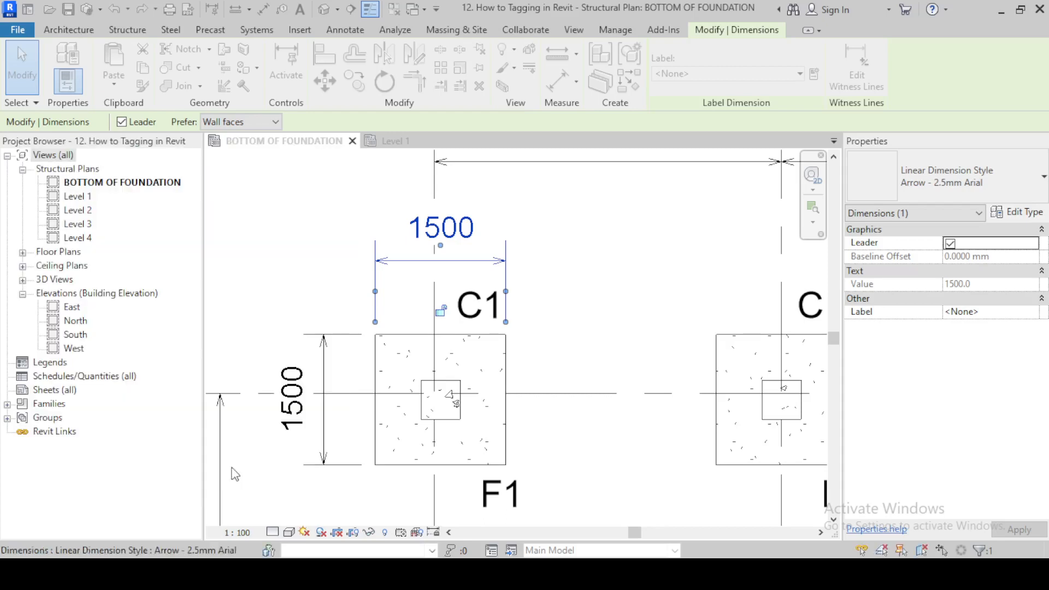
{"action": "left_click_drag", "start_coordinate": [497, 260], "coordinate": [499, 235]}
Shift the vertical dimension of the A-1 footing farther left and add the text TYP. below its value.
{"action": "left_click", "coordinate": [326, 355]}
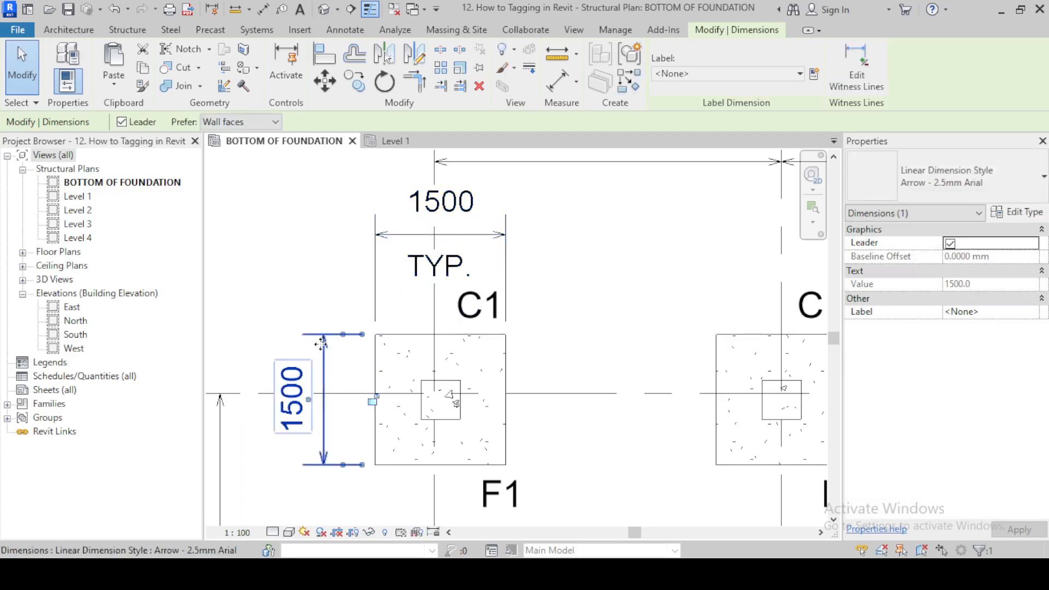
{"action": "left_click_drag", "start_coordinate": [326, 355], "coordinate": [292, 357]}
{"action": "left_click", "coordinate": [267, 391]}
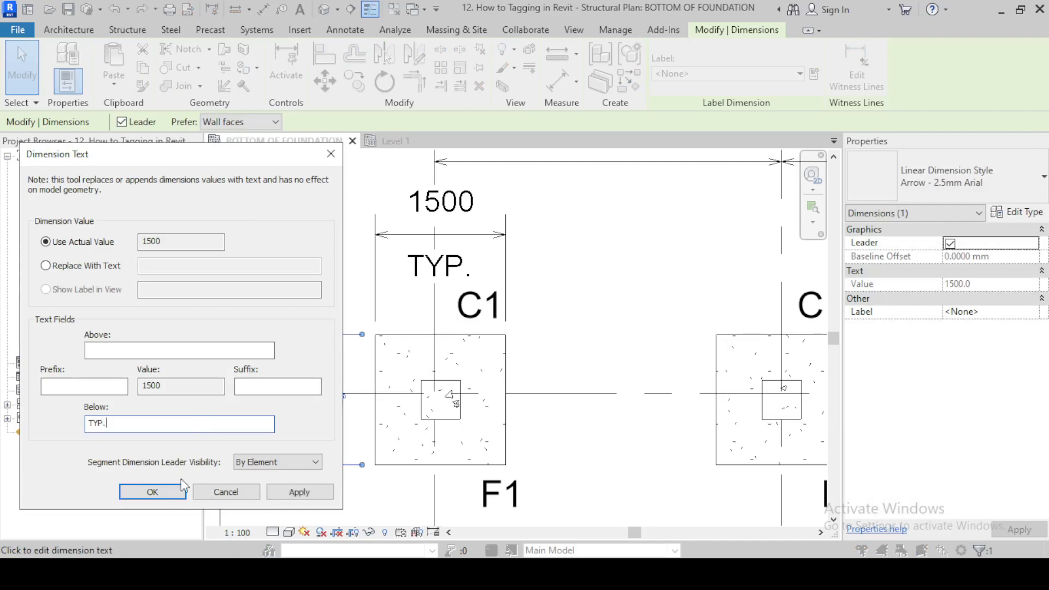
{"action": "left_click", "coordinate": [164, 492]}
{"action": "key", "text": "Escape"}
Dimension the horizontal offset from the A-1 footing's left edge to grid line 1, placed below the footing.
{"action": "scroll", "coordinate": [343, 242], "scroll_direction": "down", "scroll_amount": 4}
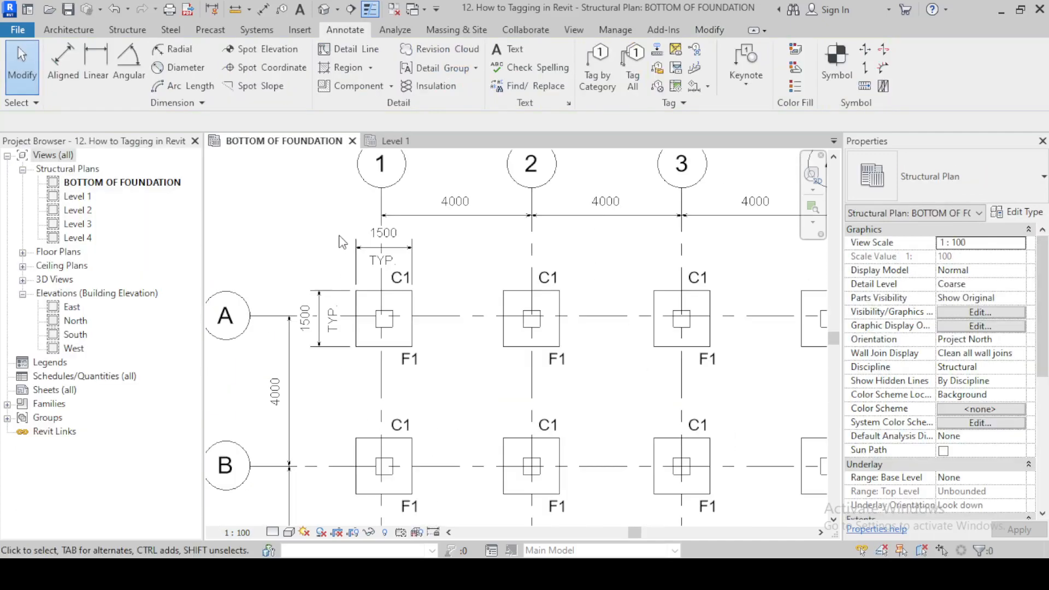
{"action": "scroll", "coordinate": [340, 236], "scroll_direction": "down", "scroll_amount": 5}
{"action": "scroll", "coordinate": [372, 298], "scroll_direction": "up", "scroll_amount": 2}
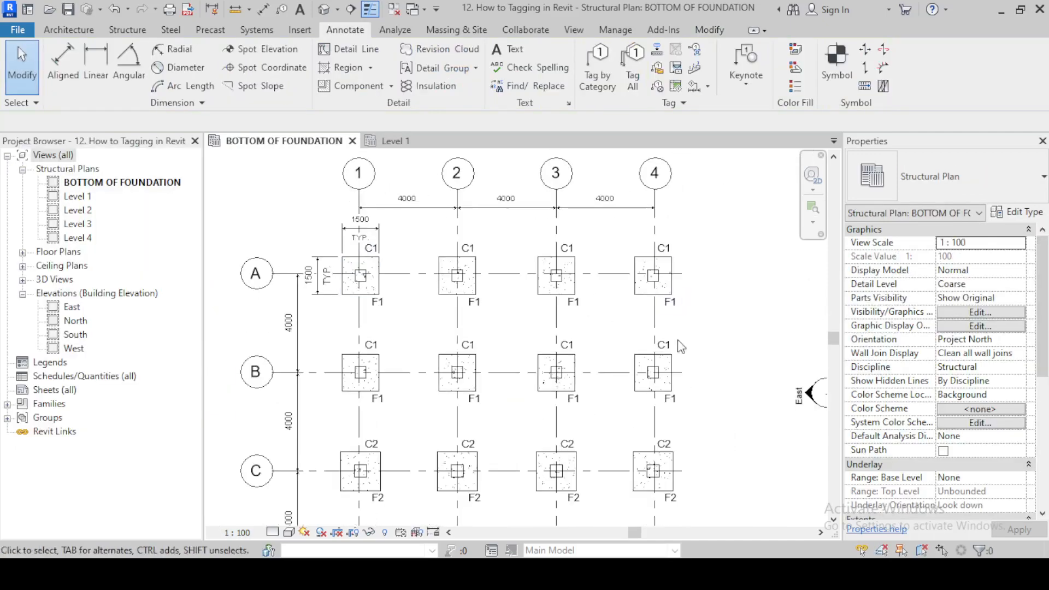
{"action": "scroll", "coordinate": [327, 273], "scroll_direction": "up", "scroll_amount": 1}
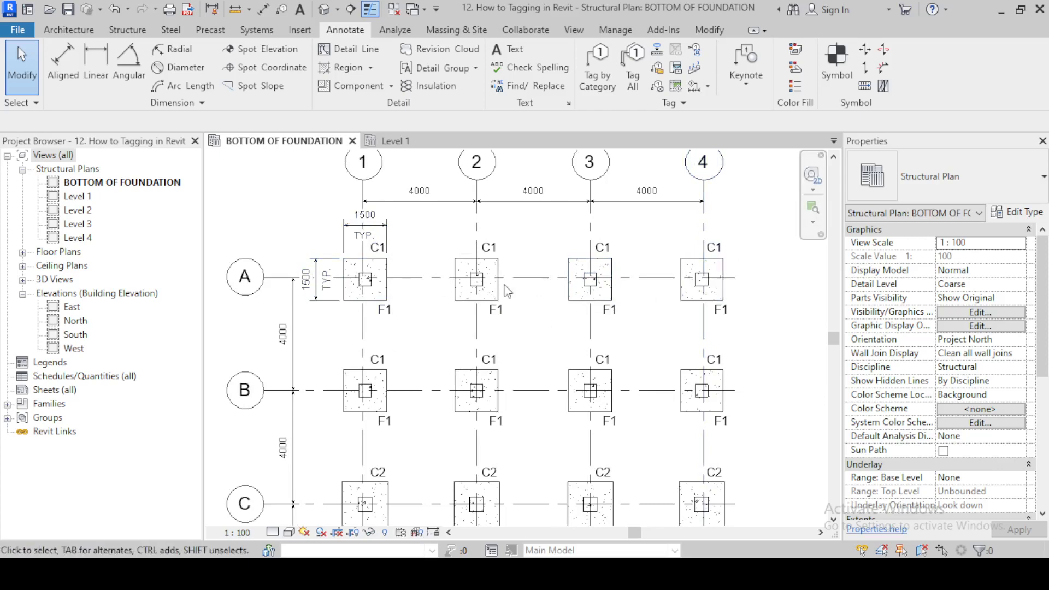
{"action": "scroll", "coordinate": [339, 262], "scroll_direction": "up", "scroll_amount": 1}
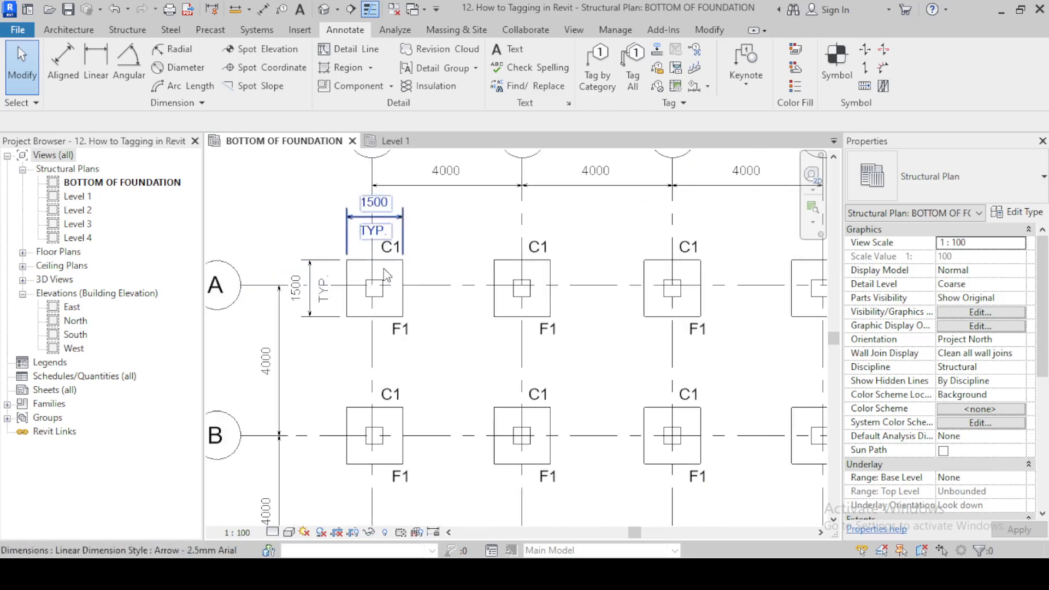
{"action": "left_click", "coordinate": [263, 9]}
{"action": "scroll", "coordinate": [339, 314], "scroll_direction": "up", "scroll_amount": 2}
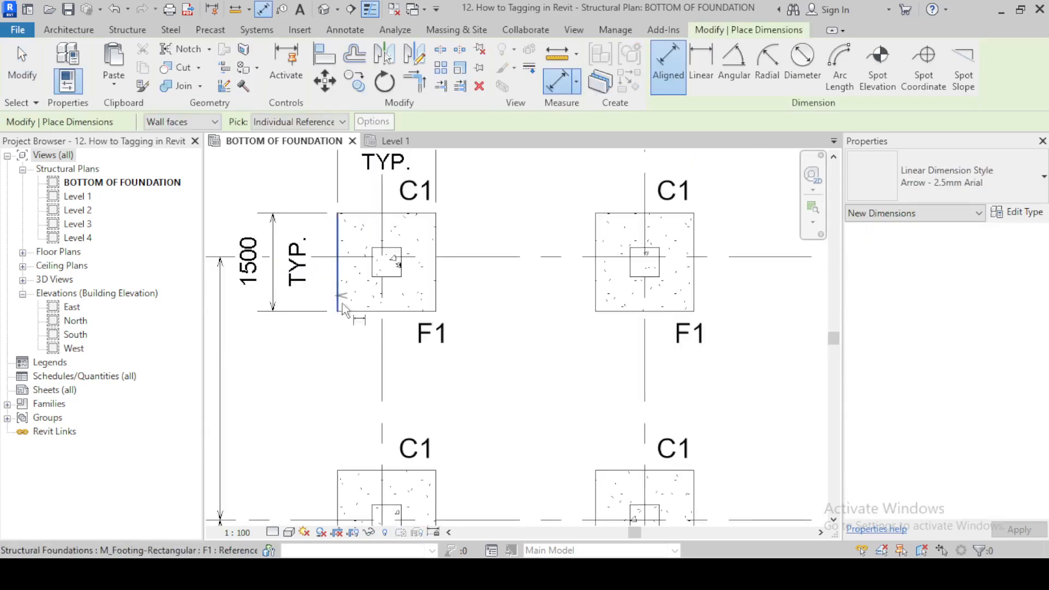
{"action": "left_click", "coordinate": [342, 309]}
{"action": "left_click", "coordinate": [382, 333]}
{"action": "left_click", "coordinate": [358, 369]}
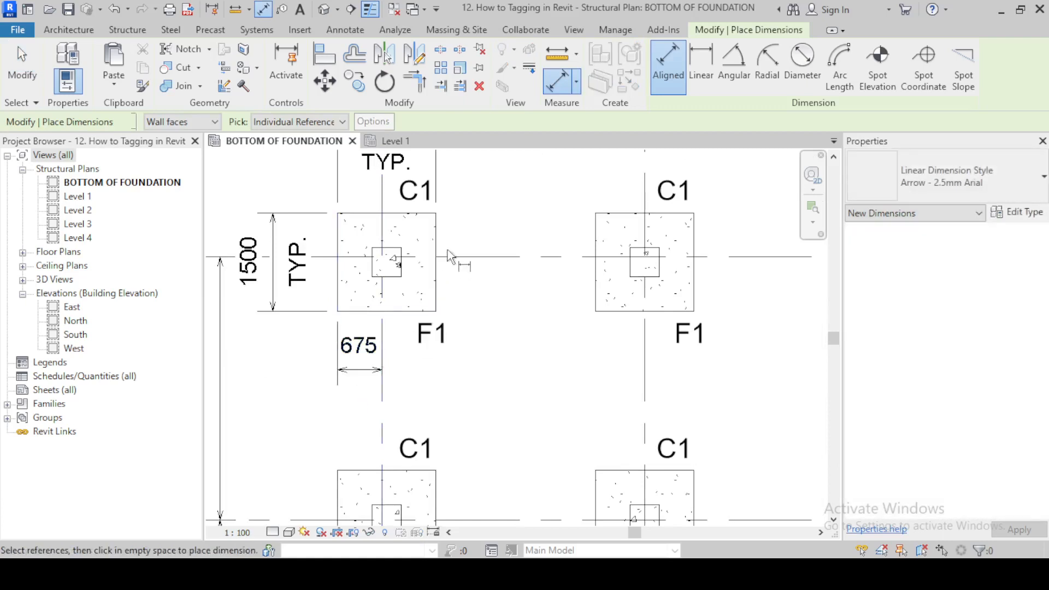
Dimension the vertical offset from grid line A to the A-1 footing's upper edge, placed right of the footing.
{"action": "left_click", "coordinate": [445, 256]}
{"action": "left_click", "coordinate": [431, 213]}
{"action": "left_click", "coordinate": [488, 235]}
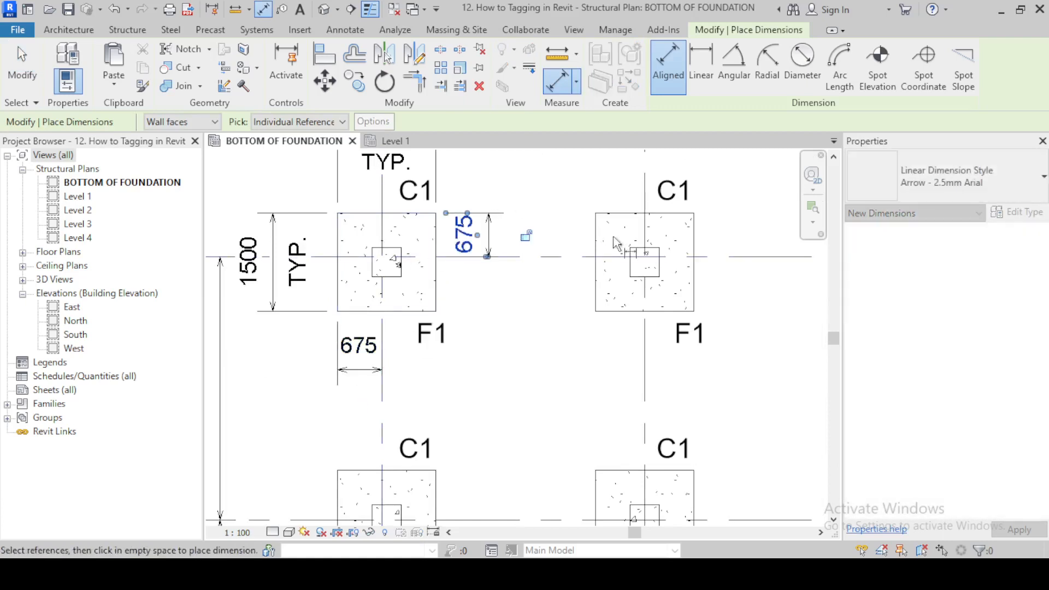
Dimension the A-2 footing's offsets from grid line A to its upper edge and from grid line 2 to its left edge.
{"action": "left_click", "coordinate": [614, 262]}
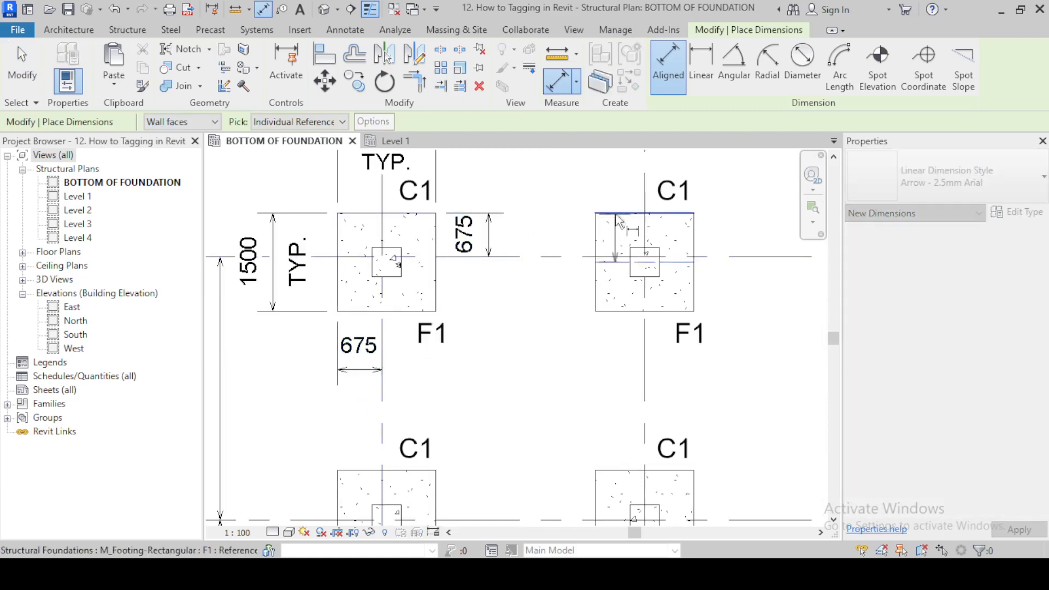
{"action": "right_click", "coordinate": [548, 305]}
{"action": "left_click", "coordinate": [571, 310]}
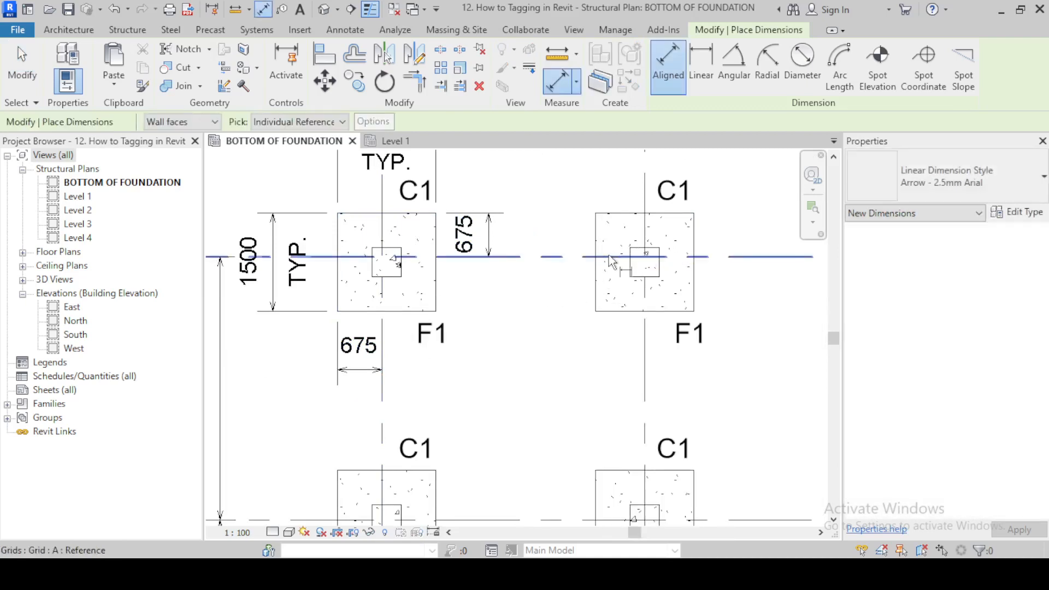
{"action": "left_click", "coordinate": [612, 258]}
{"action": "left_click", "coordinate": [601, 213]}
{"action": "left_click", "coordinate": [569, 234]}
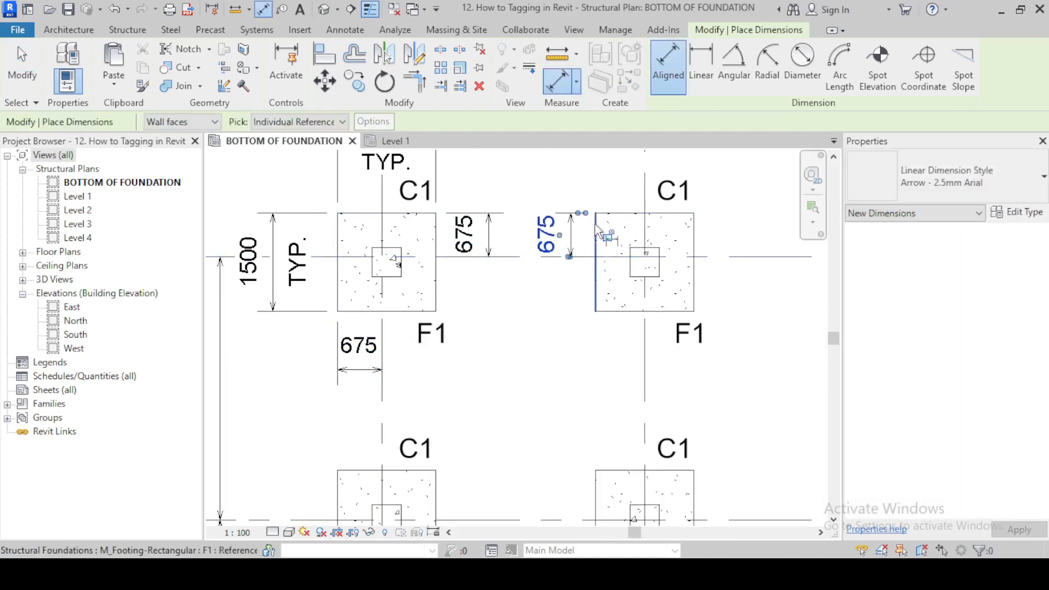
{"action": "left_click", "coordinate": [645, 226]}
{"action": "left_click", "coordinate": [596, 226]}
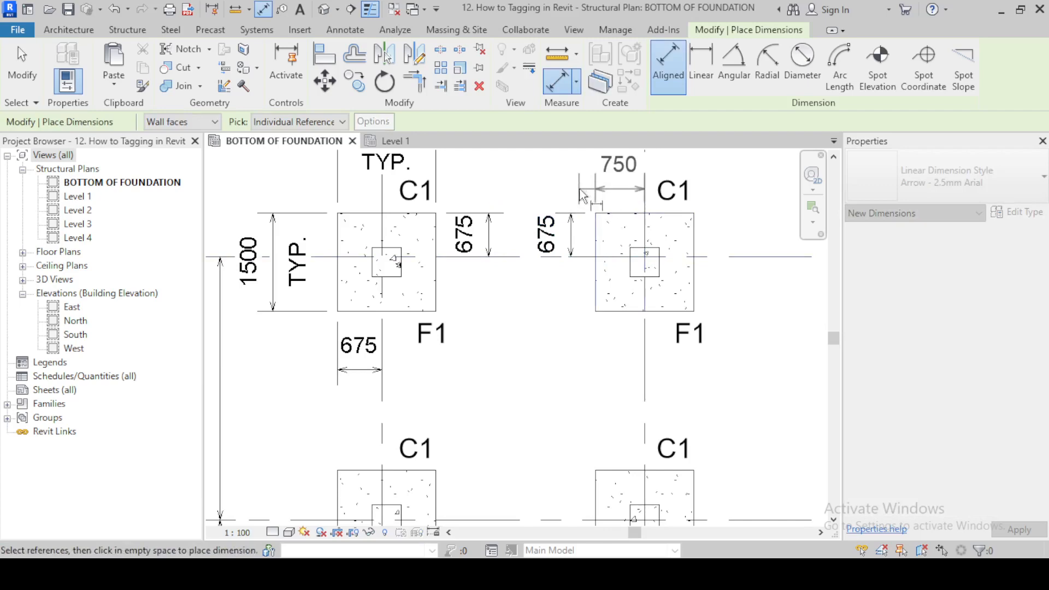
{"action": "left_click", "coordinate": [584, 195]}
Examine the footings, tags and offset dimensions across grid rows A to D of the foundation plan.
{"action": "scroll", "coordinate": [429, 211], "scroll_direction": "down", "scroll_amount": 2}
{"action": "scroll", "coordinate": [453, 174], "scroll_direction": "down", "scroll_amount": 3}
{"action": "scroll", "coordinate": [440, 376], "scroll_direction": "up", "scroll_amount": 3}
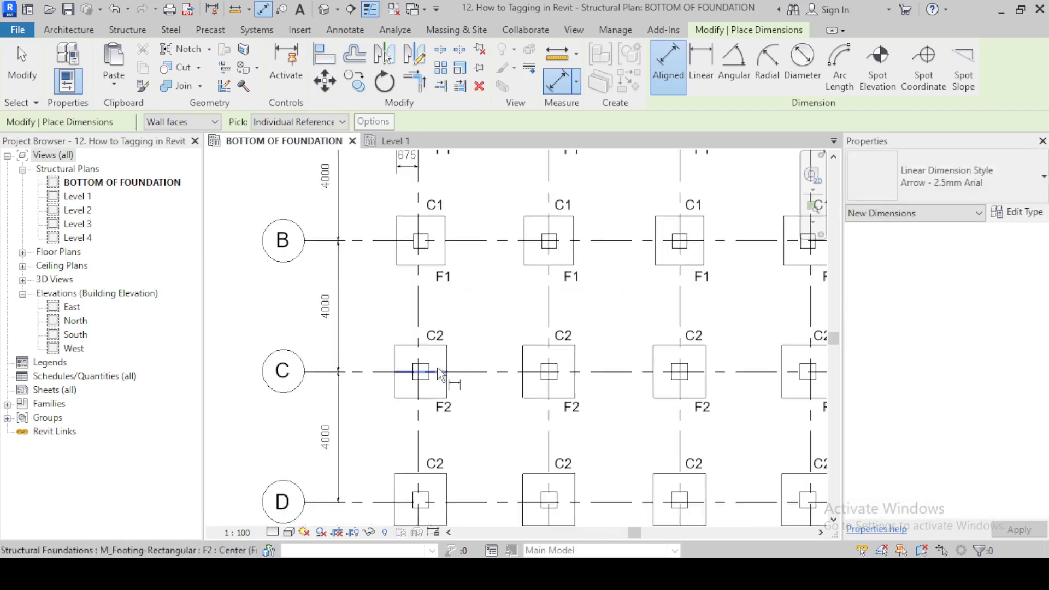
{"action": "middle_click_drag", "start_coordinate": [495, 330], "coordinate": [514, 432]}
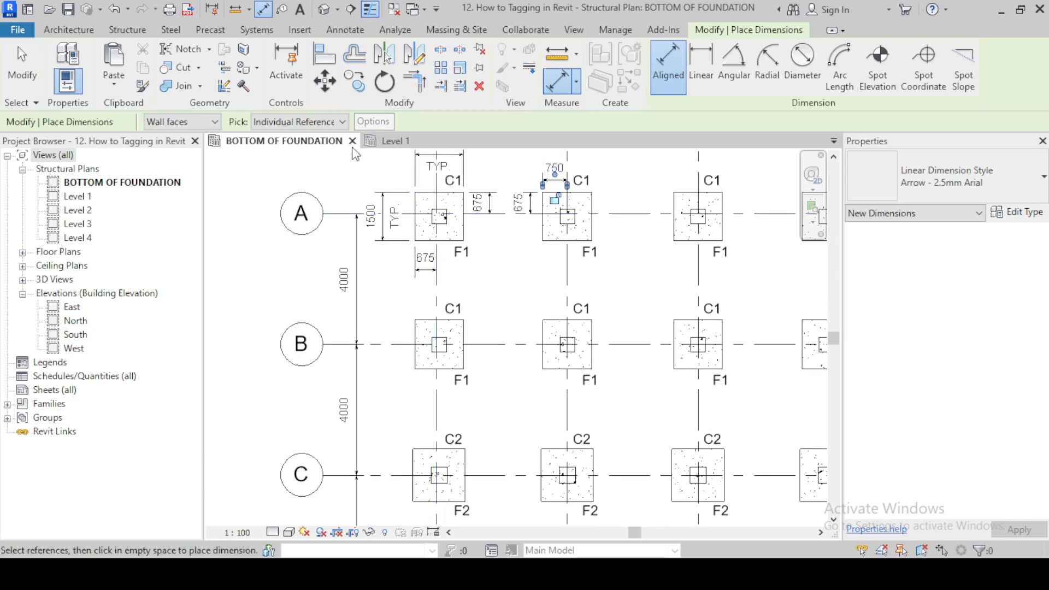
{"action": "scroll", "coordinate": [468, 473], "scroll_direction": "down", "scroll_amount": 2}
{"action": "scroll", "coordinate": [467, 456], "scroll_direction": "up", "scroll_amount": 2}
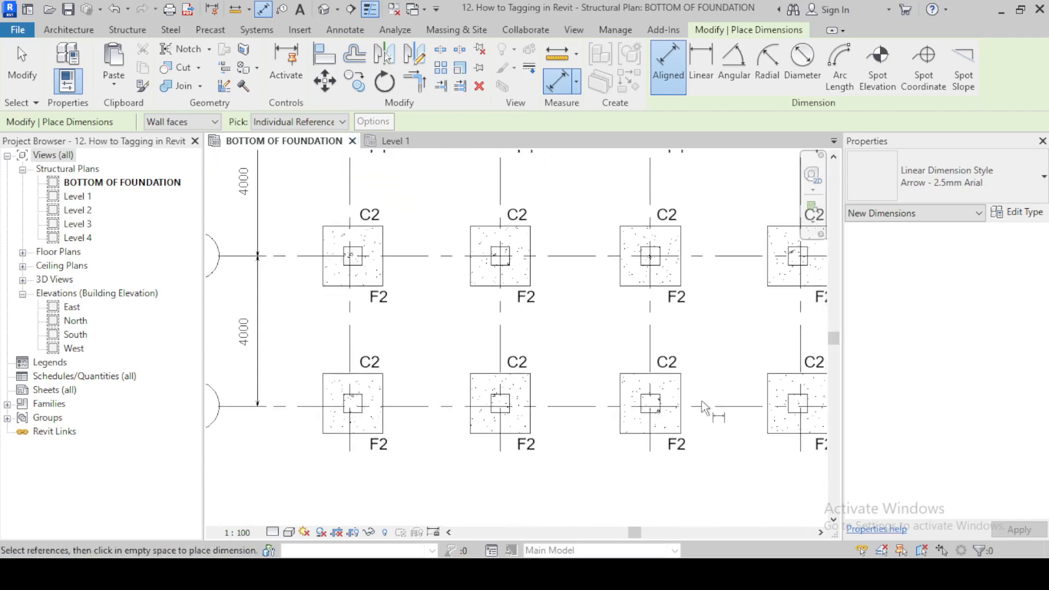
{"action": "scroll", "coordinate": [508, 454], "scroll_direction": "down", "scroll_amount": 3}
{"action": "scroll", "coordinate": [458, 323], "scroll_direction": "up", "scroll_amount": 3}
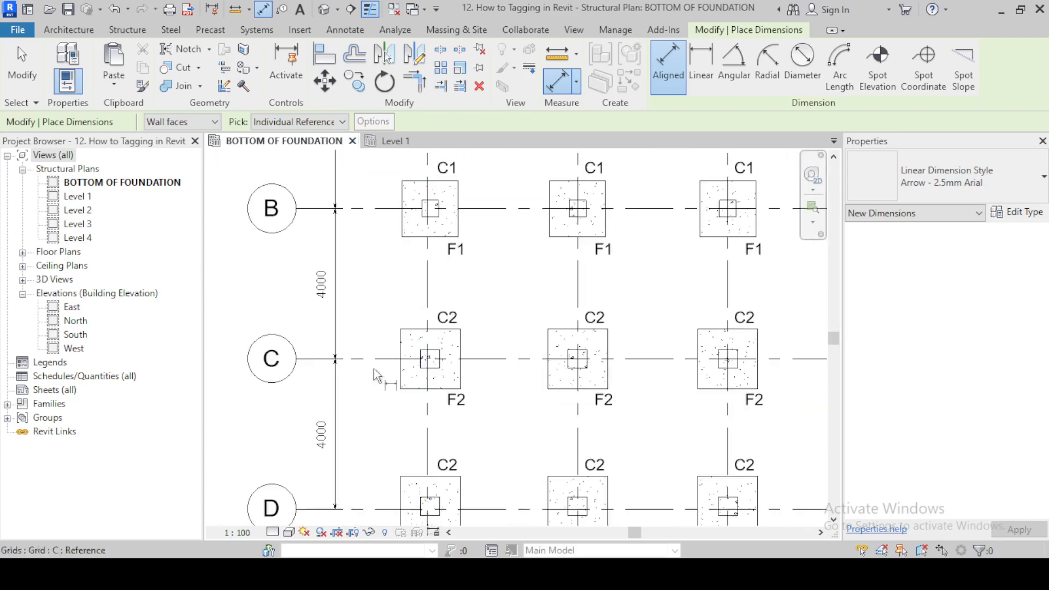
{"action": "scroll", "coordinate": [375, 404], "scroll_direction": "down", "scroll_amount": 3}
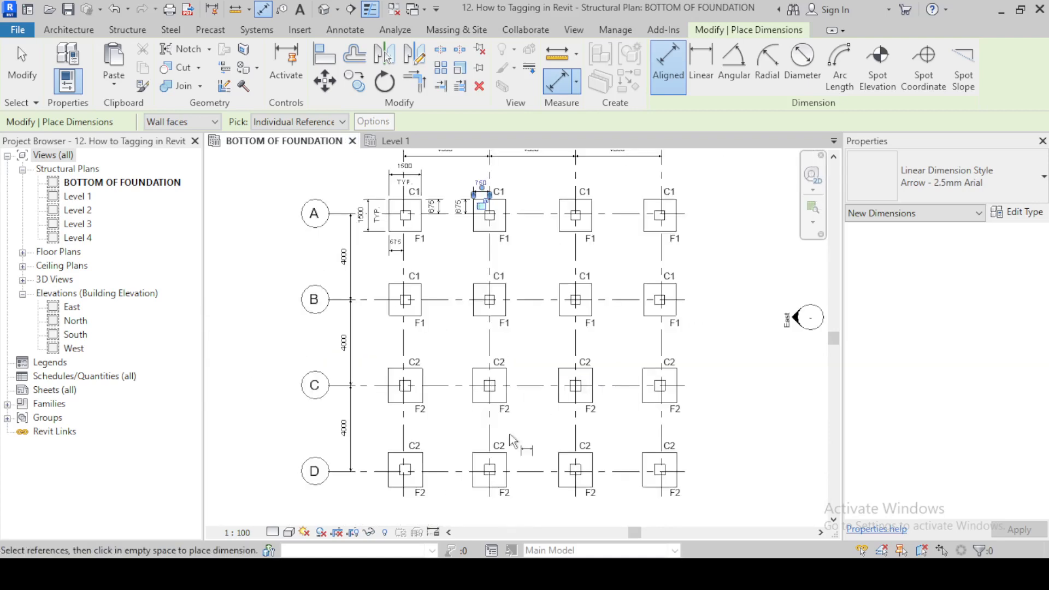
{"action": "scroll", "coordinate": [483, 199], "scroll_direction": "up", "scroll_amount": 4}
{"action": "key", "text": "Escape"}
{"action": "key", "text": "Escape"}
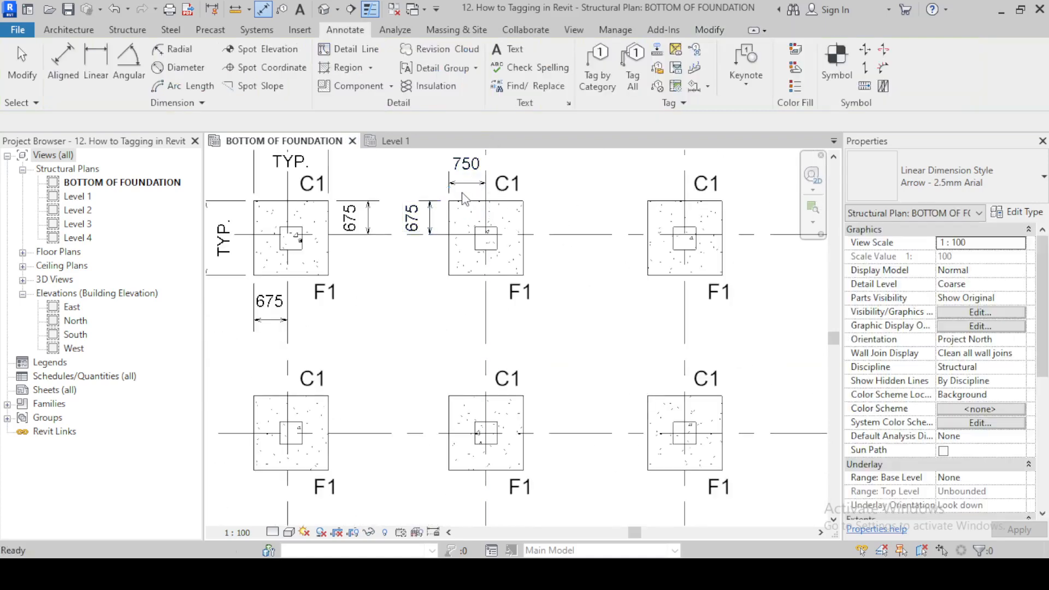
{"action": "scroll", "coordinate": [416, 252], "scroll_direction": "down", "scroll_amount": 4}
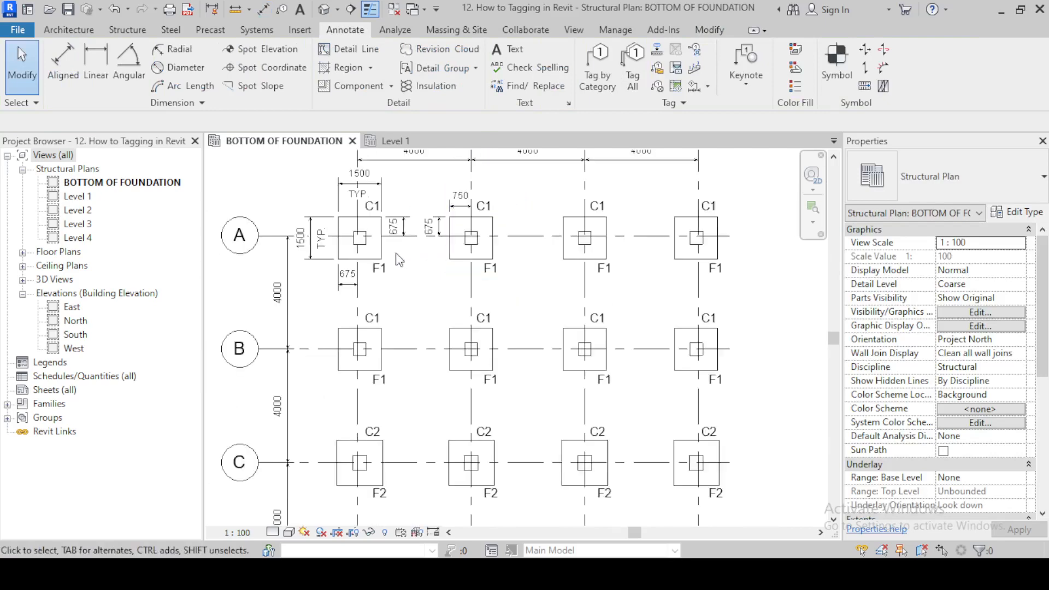
{"action": "scroll", "coordinate": [418, 267], "scroll_direction": "up", "scroll_amount": 2}
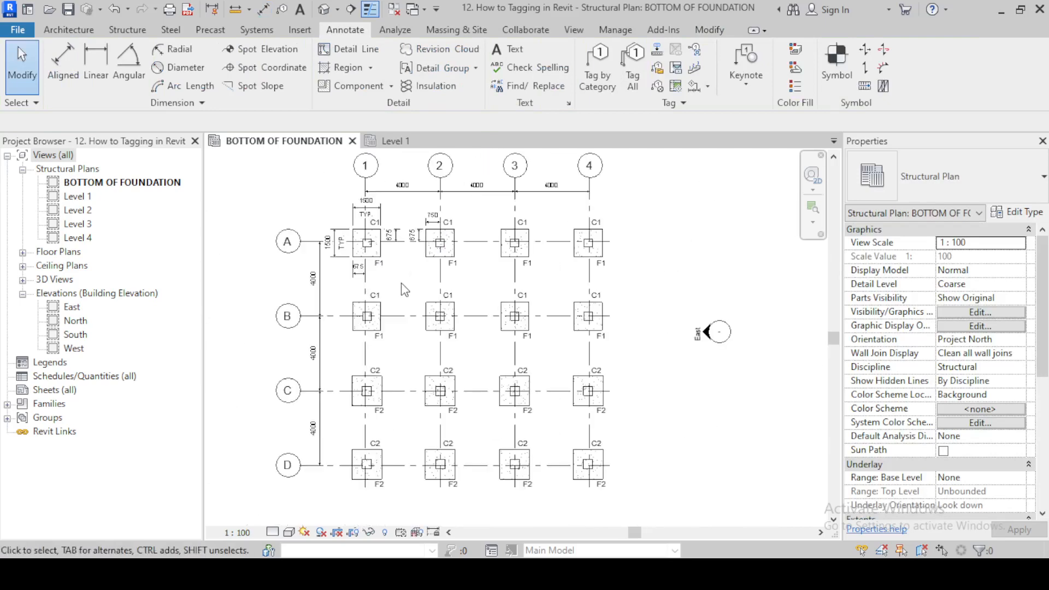
{"action": "scroll", "coordinate": [394, 233], "scroll_direction": "up", "scroll_amount": 2}
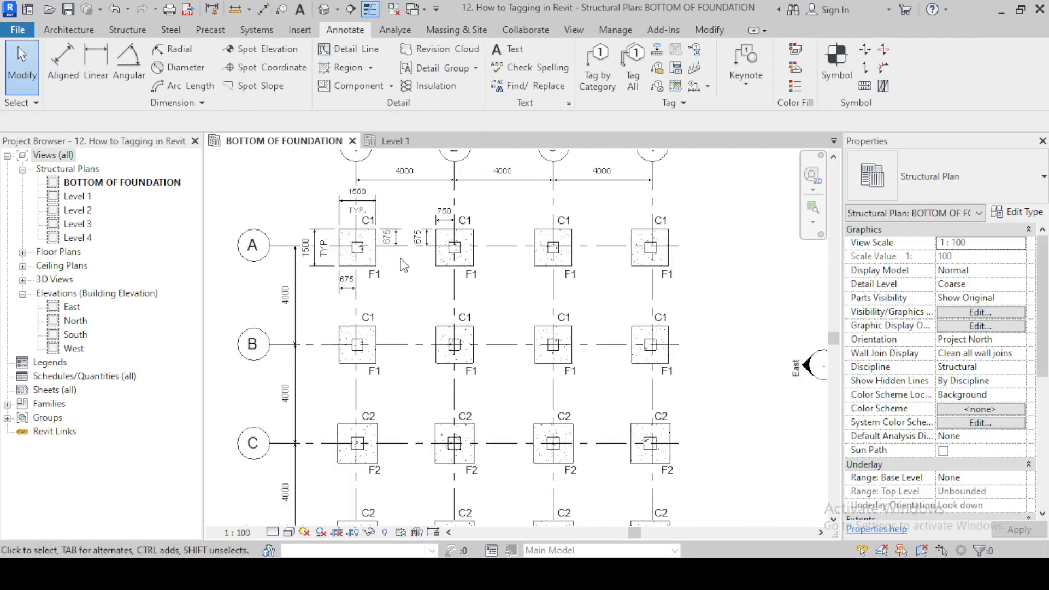
{"action": "scroll", "coordinate": [412, 264], "scroll_direction": "down", "scroll_amount": 3}
Switch to the Level 1 structural plan and show the beams around grid rows A to C.
{"action": "left_click", "coordinate": [411, 140]}
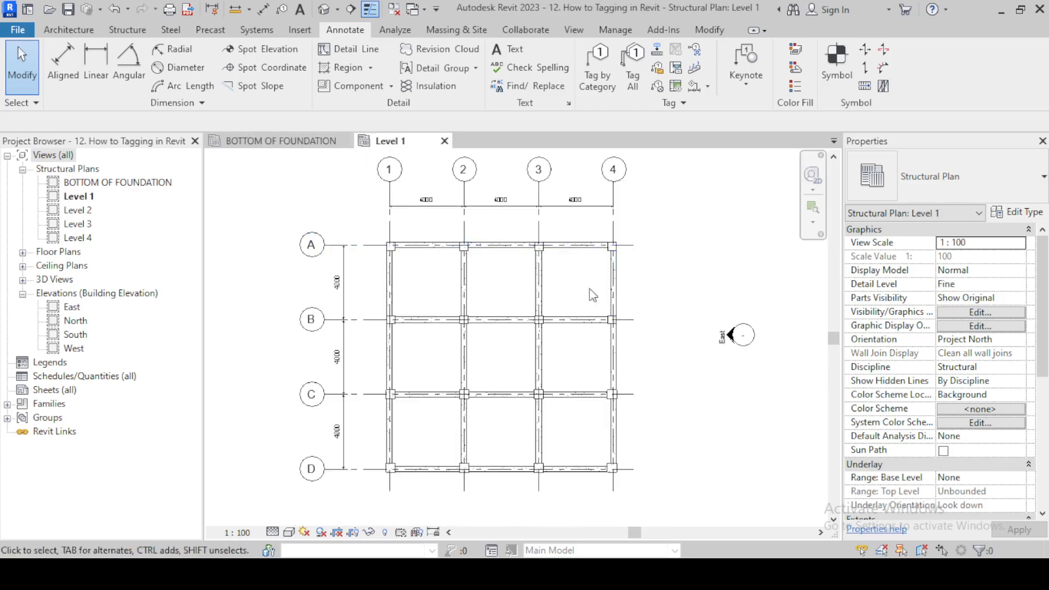
{"action": "scroll", "coordinate": [431, 258], "scroll_direction": "up", "scroll_amount": 1}
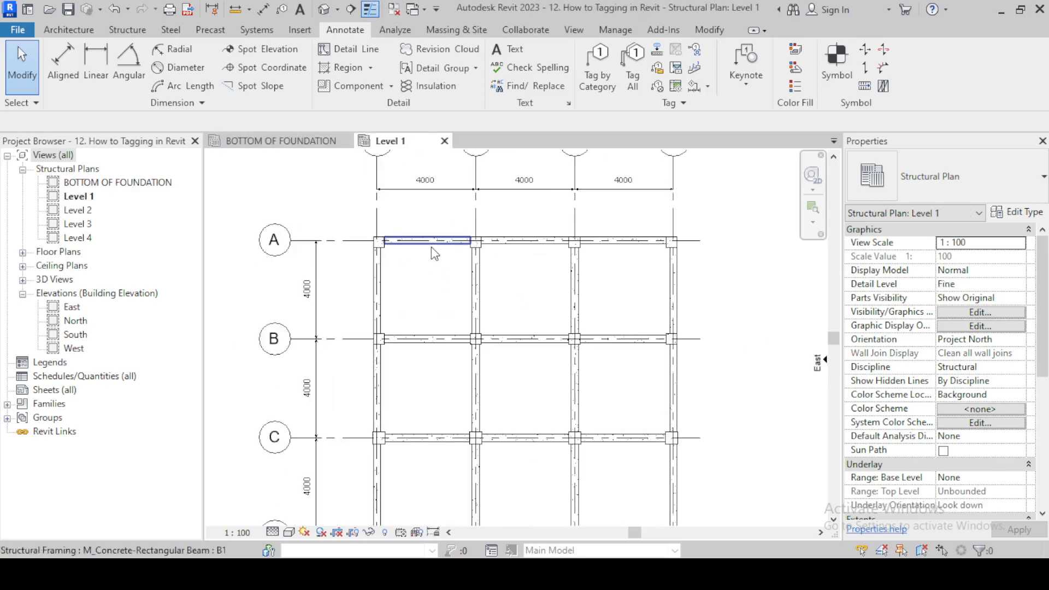
Check the type and its b and h dimensions for the beam on grid line A between grid lines 1 and 2.
{"action": "left_click", "coordinate": [456, 257]}
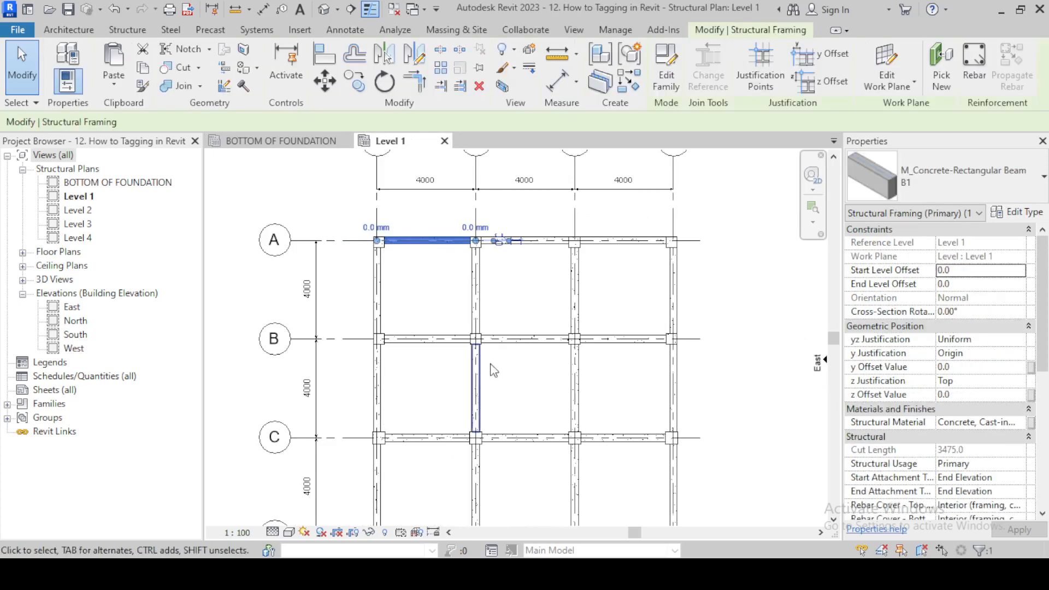
{"action": "scroll", "coordinate": [440, 246], "scroll_direction": "up", "scroll_amount": 1}
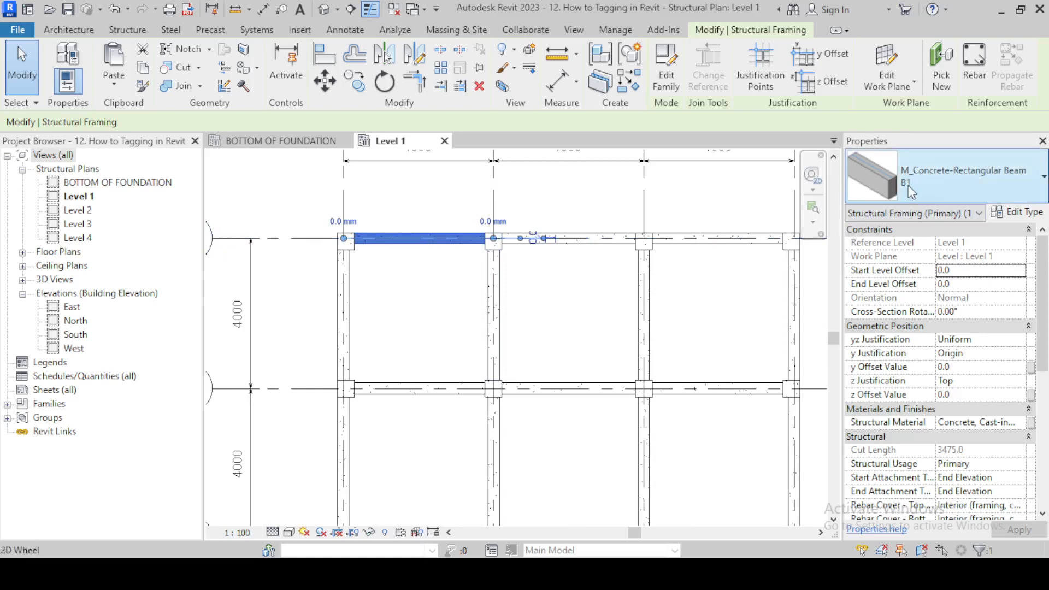
{"action": "left_click", "coordinate": [1028, 214]}
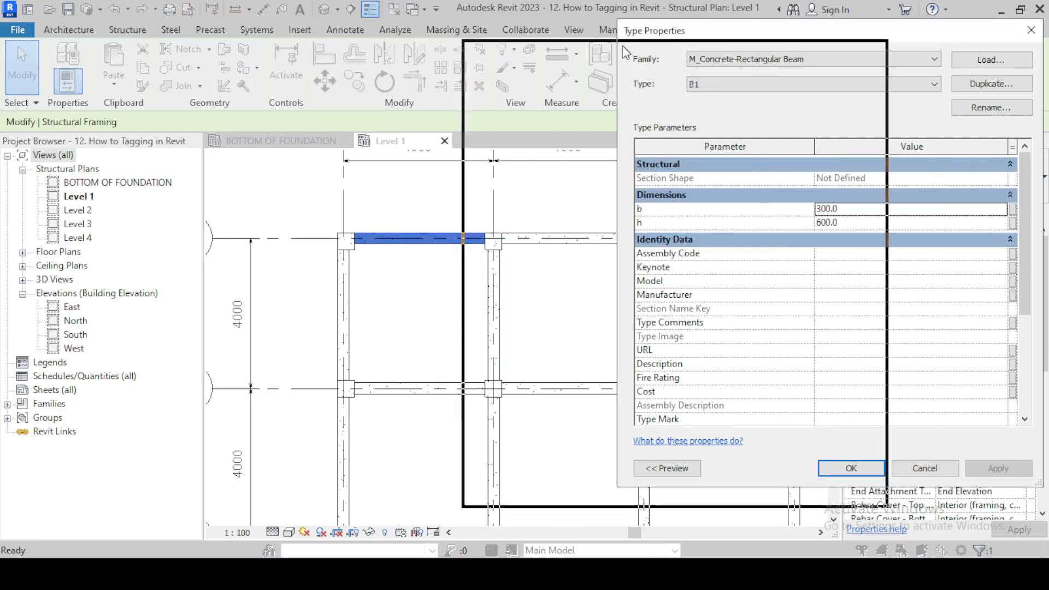
{"action": "left_click_drag", "start_coordinate": [622, 44], "coordinate": [586, 51]}
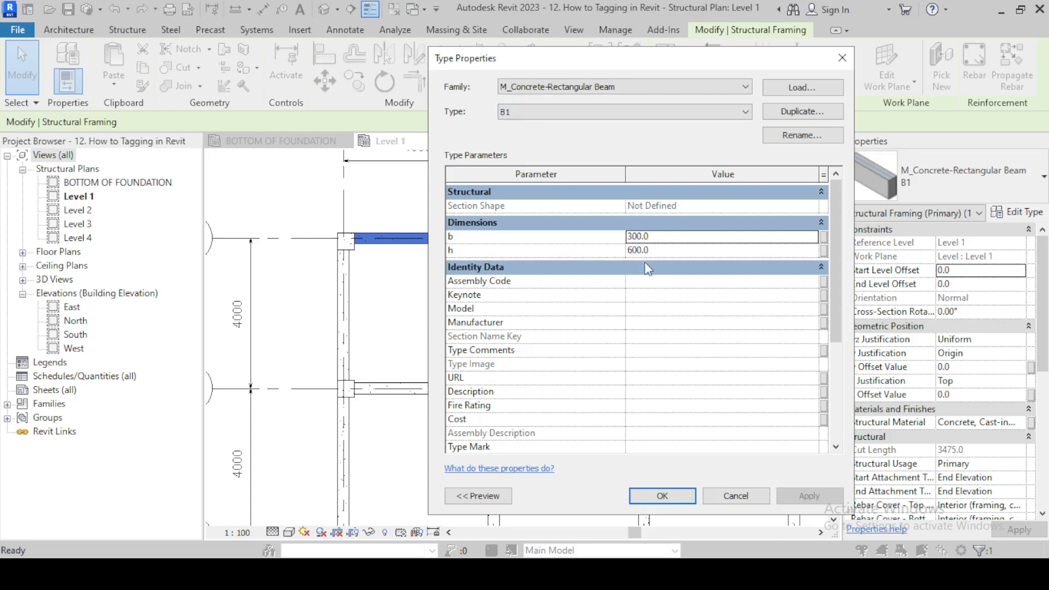
{"action": "key", "text": "Escape"}
{"action": "key", "text": "Escape"}
{"action": "scroll", "coordinate": [438, 179], "scroll_direction": "down", "scroll_amount": 2}
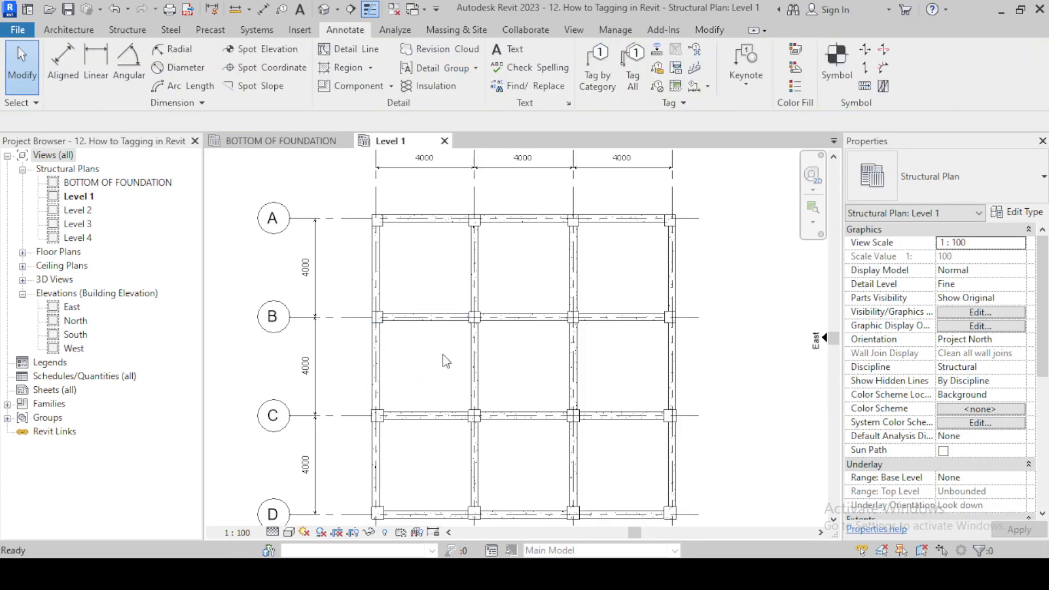
Highlight the interior beams along grid lines B, C, 2 and 3, and check the type of the A–B beam on grid line 2.
{"action": "scroll", "coordinate": [486, 249], "scroll_direction": "up", "scroll_amount": 2}
{"action": "scroll", "coordinate": [601, 207], "scroll_direction": "down", "scroll_amount": 2}
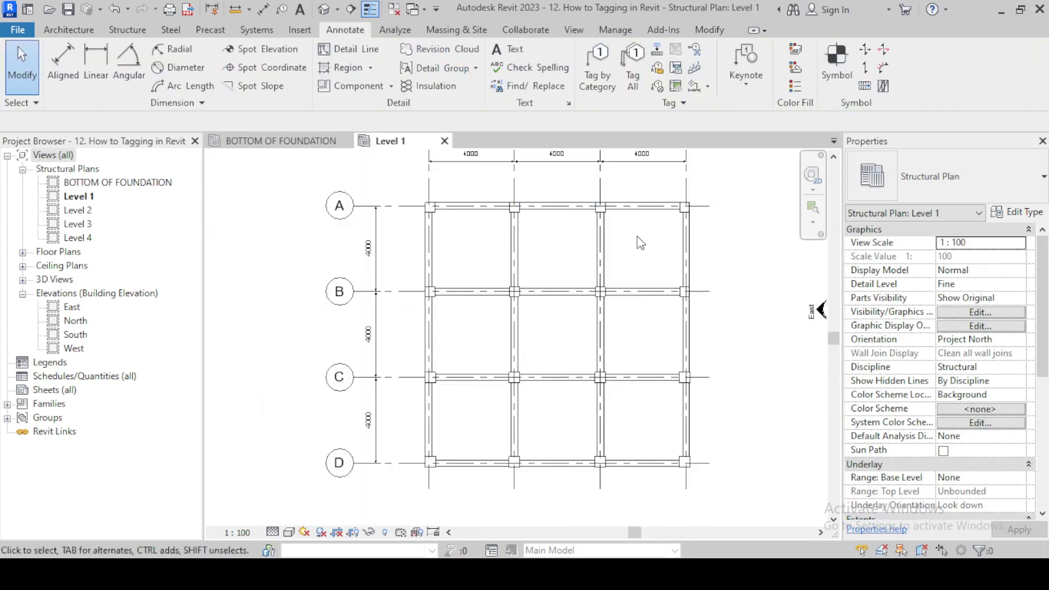
{"action": "left_click_drag", "start_coordinate": [637, 234], "coordinate": [482, 414]}
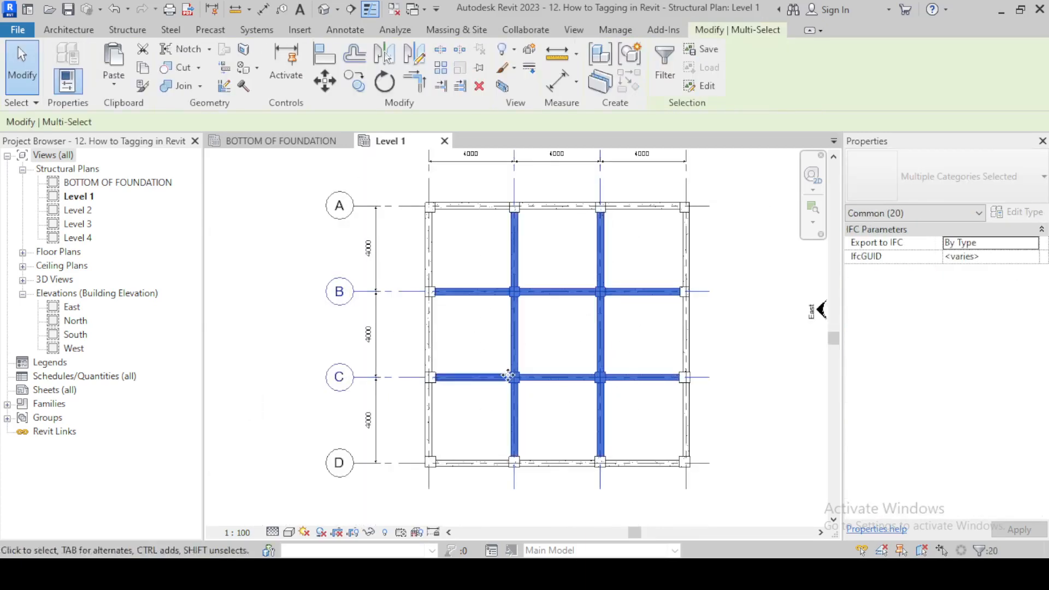
{"action": "left_click", "coordinate": [582, 279]}
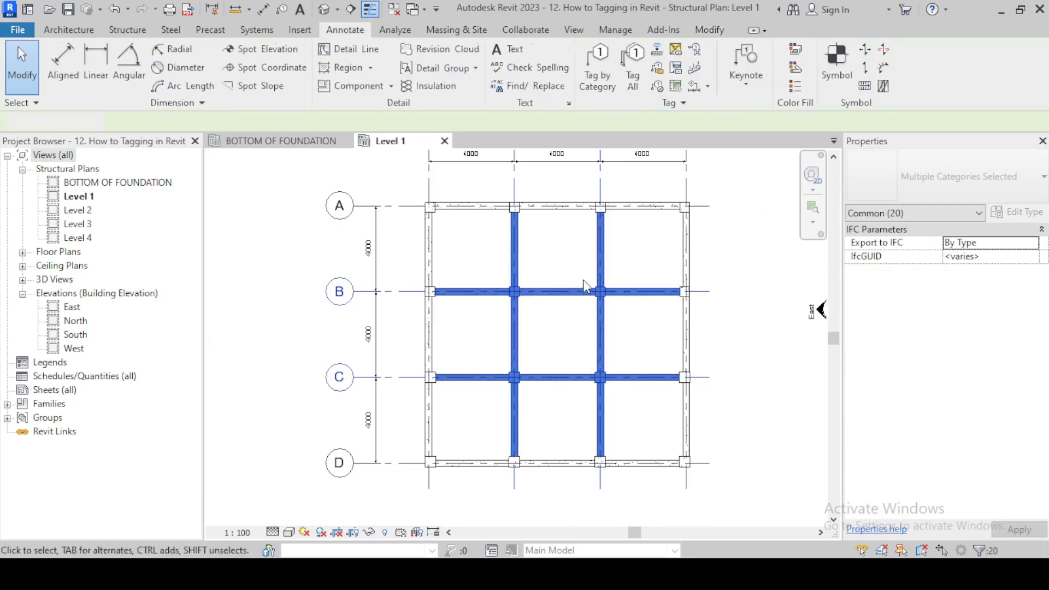
{"action": "left_click", "coordinate": [522, 260]}
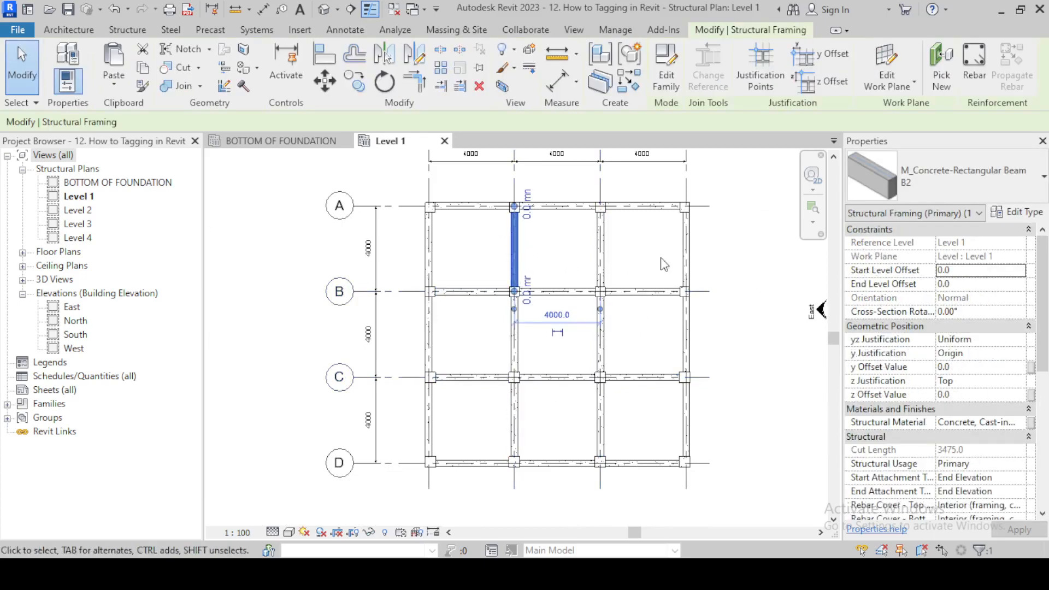
{"action": "left_click", "coordinate": [669, 268]}
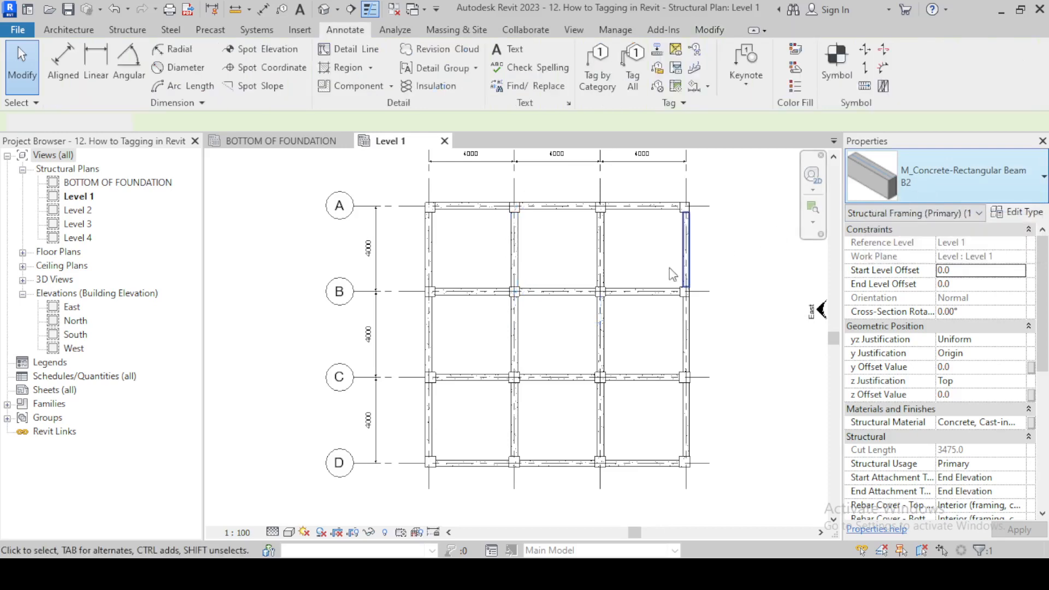
Tag all untagged structural framing in the Level 1 plan with the M_Structural Framing Tag, without leaders.
{"action": "scroll", "coordinate": [372, 267], "scroll_direction": "down", "scroll_amount": 2}
{"action": "scroll", "coordinate": [450, 248], "scroll_direction": "up", "scroll_amount": 1}
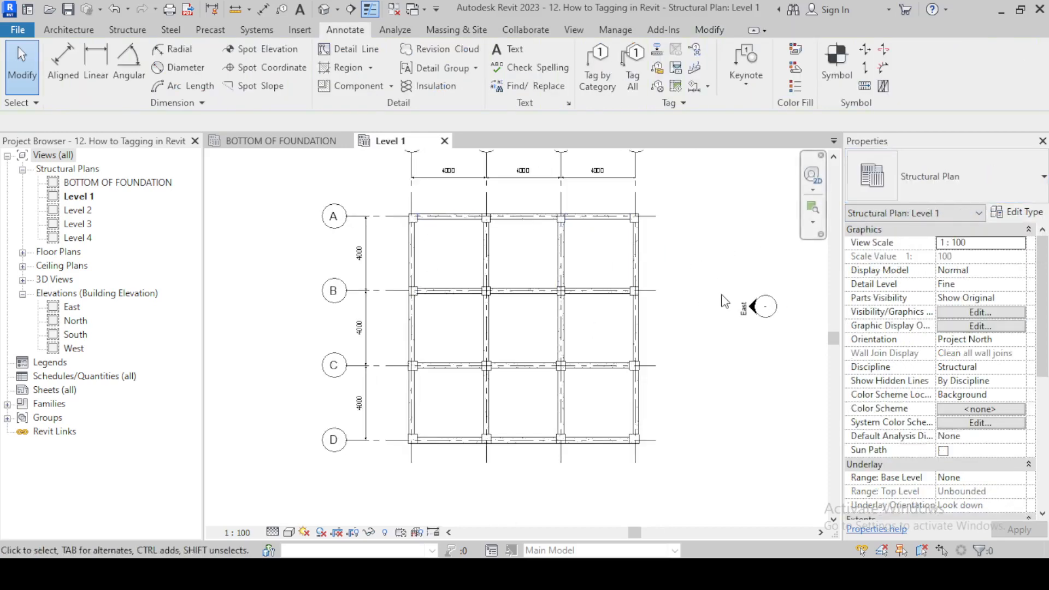
{"action": "left_click", "coordinate": [634, 87]}
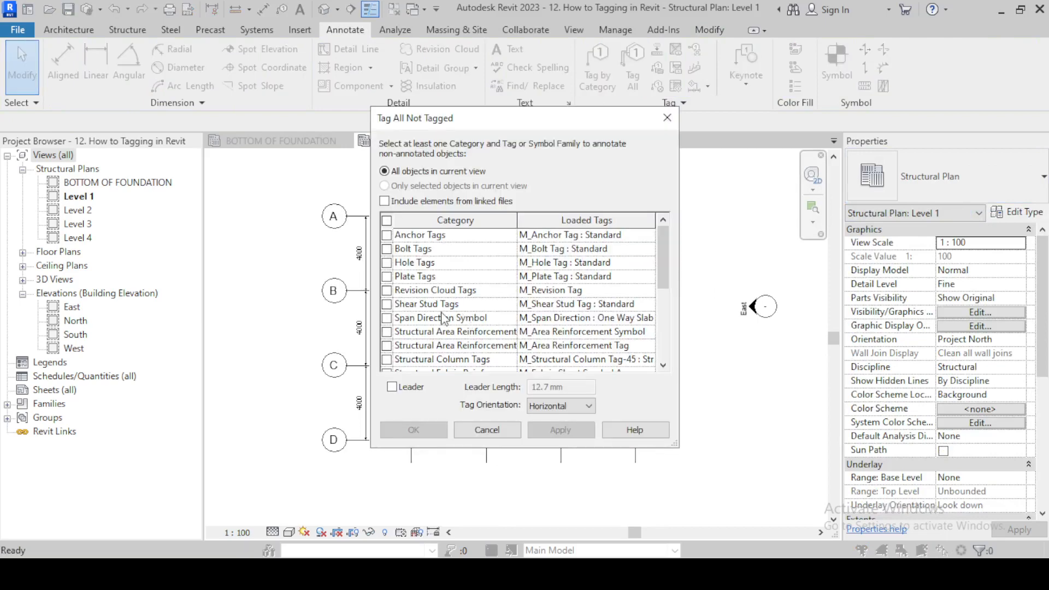
{"action": "scroll", "coordinate": [464, 308], "scroll_direction": "down", "scroll_amount": 4}
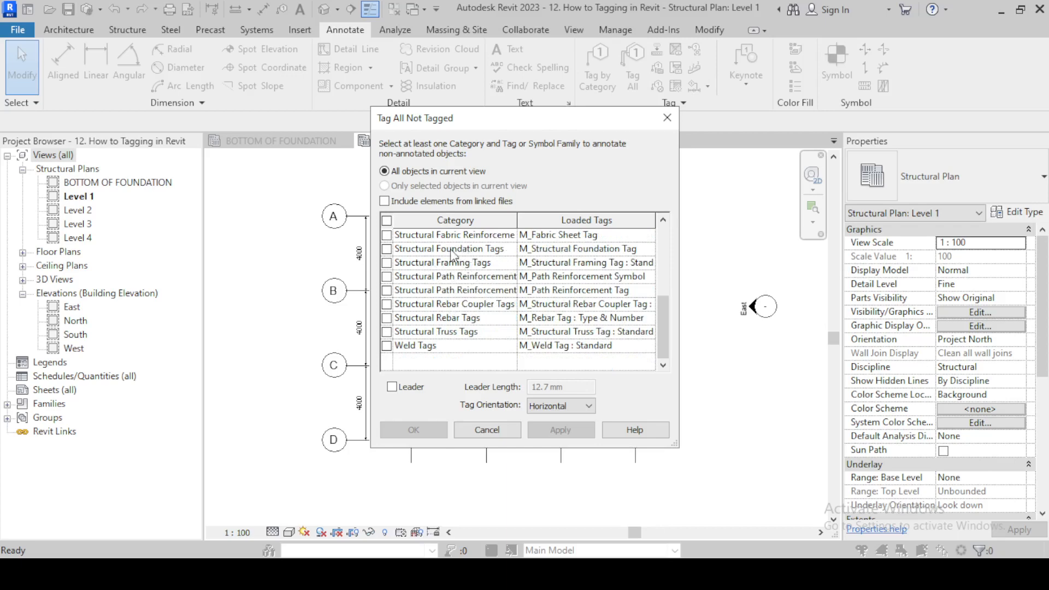
{"action": "scroll", "coordinate": [470, 267], "scroll_direction": "up", "scroll_amount": 2}
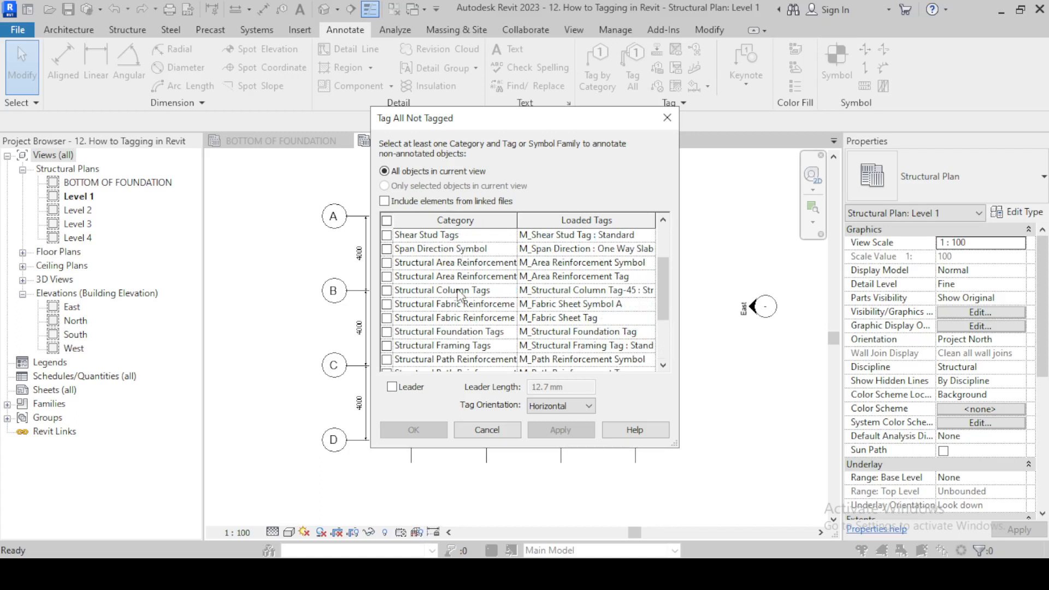
{"action": "scroll", "coordinate": [459, 292], "scroll_direction": "down", "scroll_amount": 3}
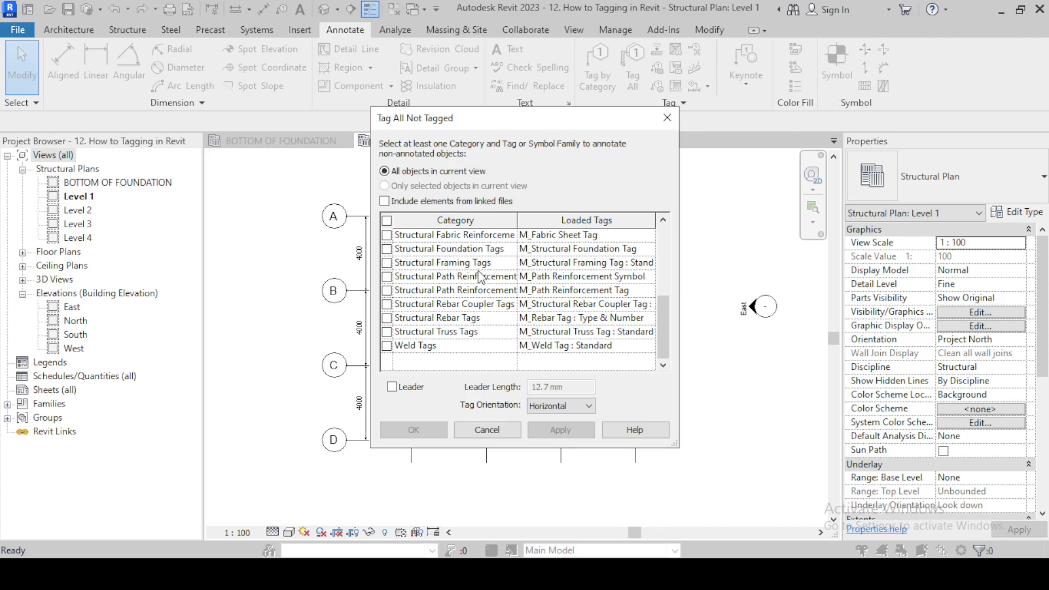
{"action": "left_click", "coordinate": [387, 263]}
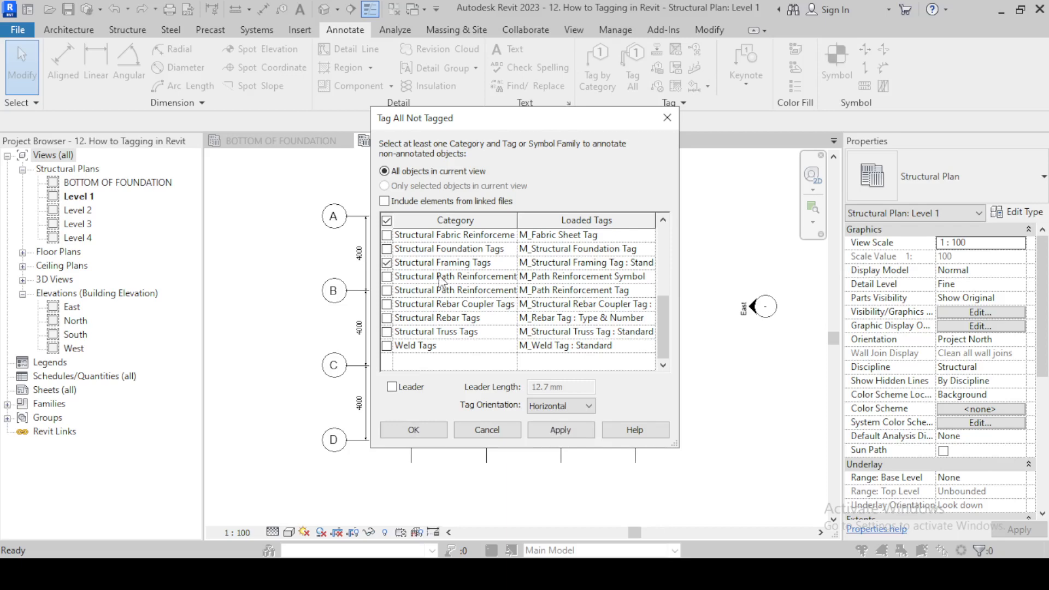
{"action": "left_click", "coordinate": [414, 429]}
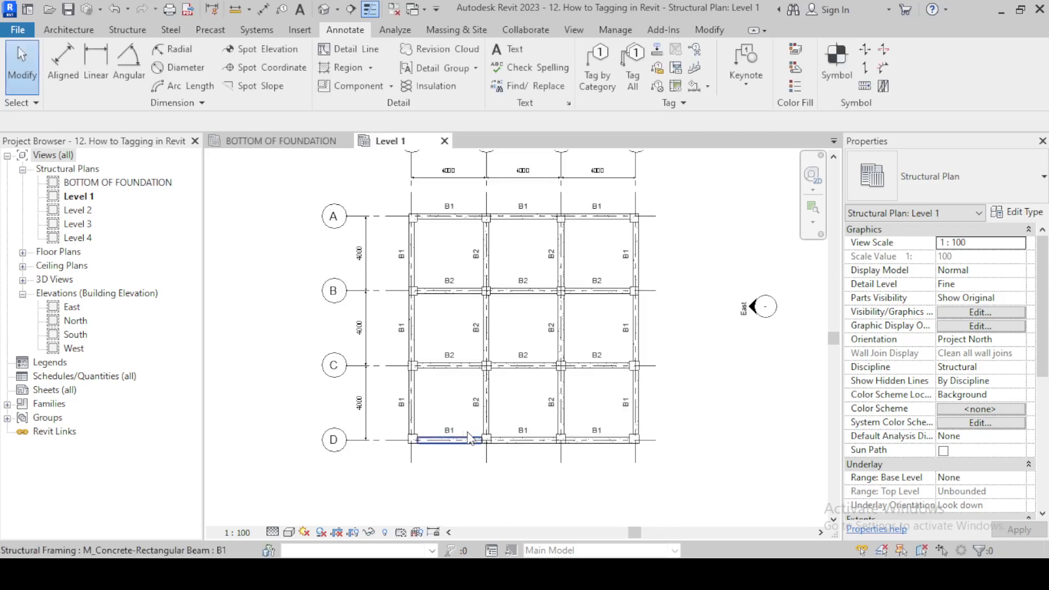
Try tagging all structural columns in the Level 1 plan with M_Structural Column Tag-45, without leaders.
{"action": "scroll", "coordinate": [548, 252], "scroll_direction": "up", "scroll_amount": 2}
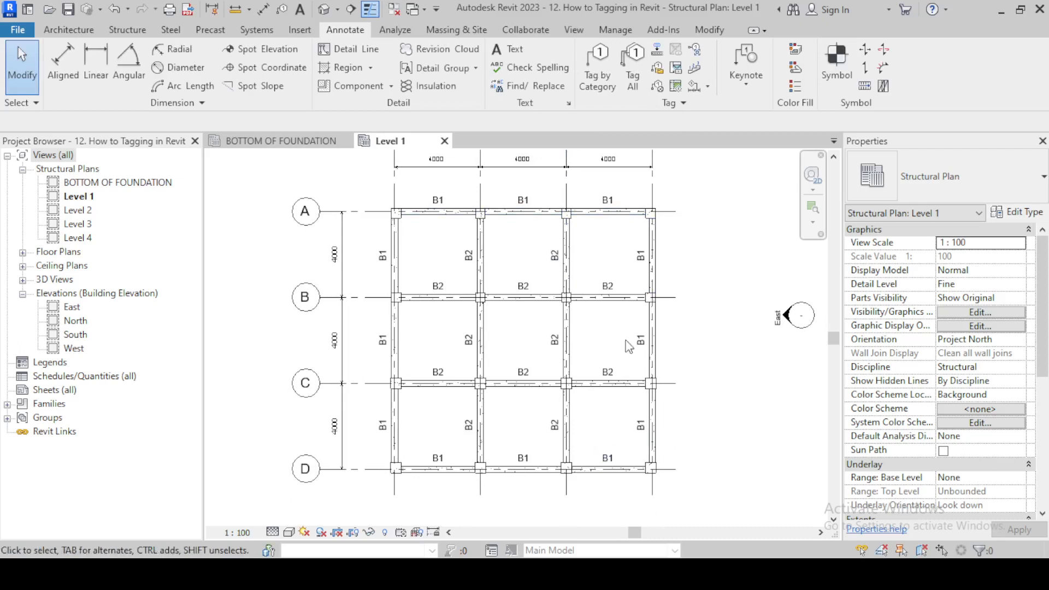
{"action": "scroll", "coordinate": [627, 237], "scroll_direction": "up", "scroll_amount": 1}
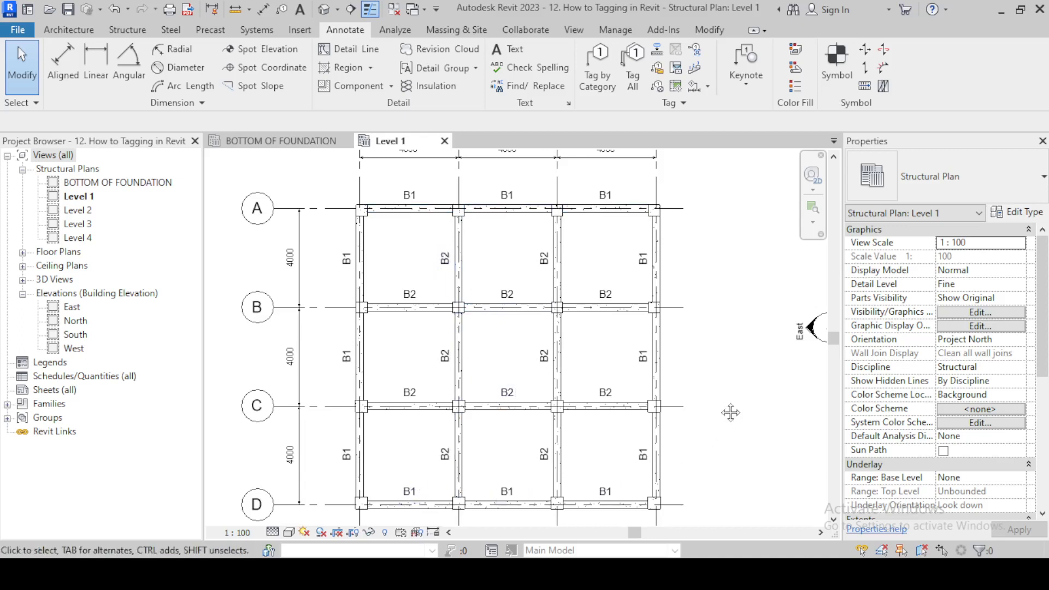
{"action": "middle_click_drag", "start_coordinate": [731, 412], "coordinate": [702, 371]}
{"action": "middle_click_drag", "start_coordinate": [710, 248], "coordinate": [720, 314]}
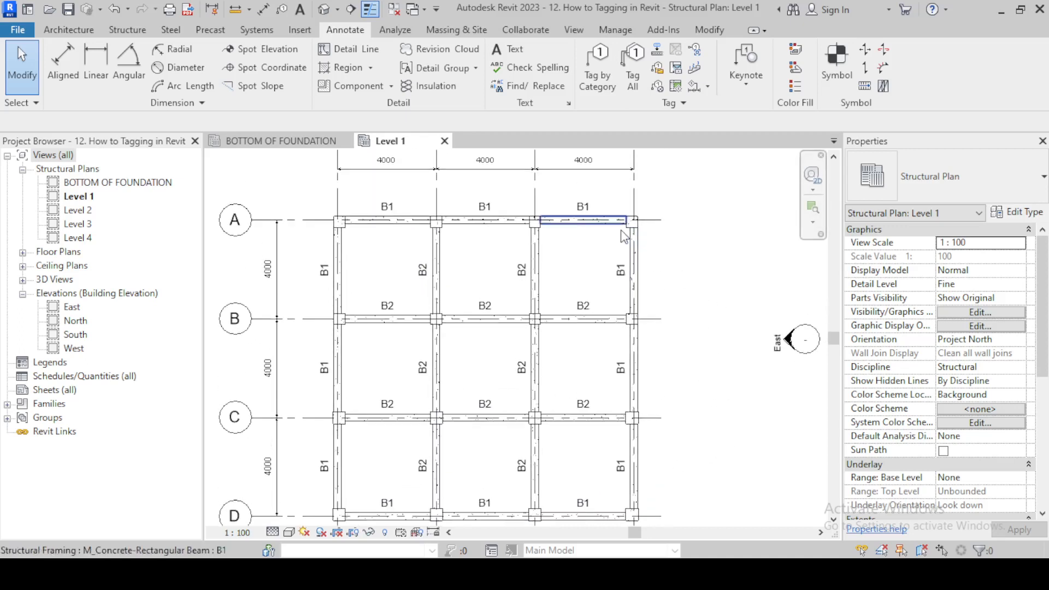
{"action": "middle_click_drag", "start_coordinate": [577, 266], "coordinate": [608, 253]}
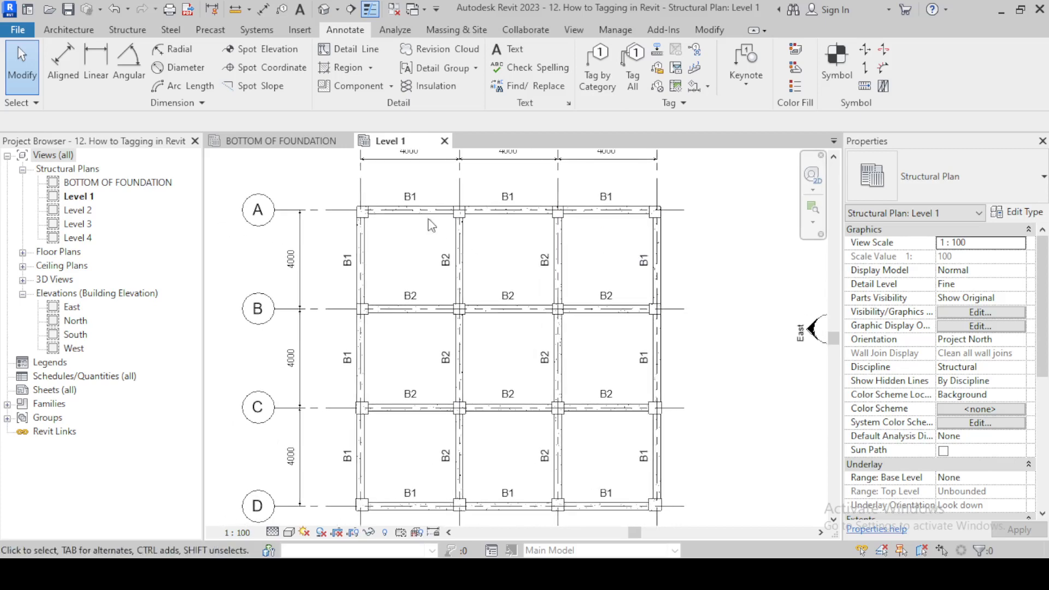
{"action": "left_click", "coordinate": [636, 84]}
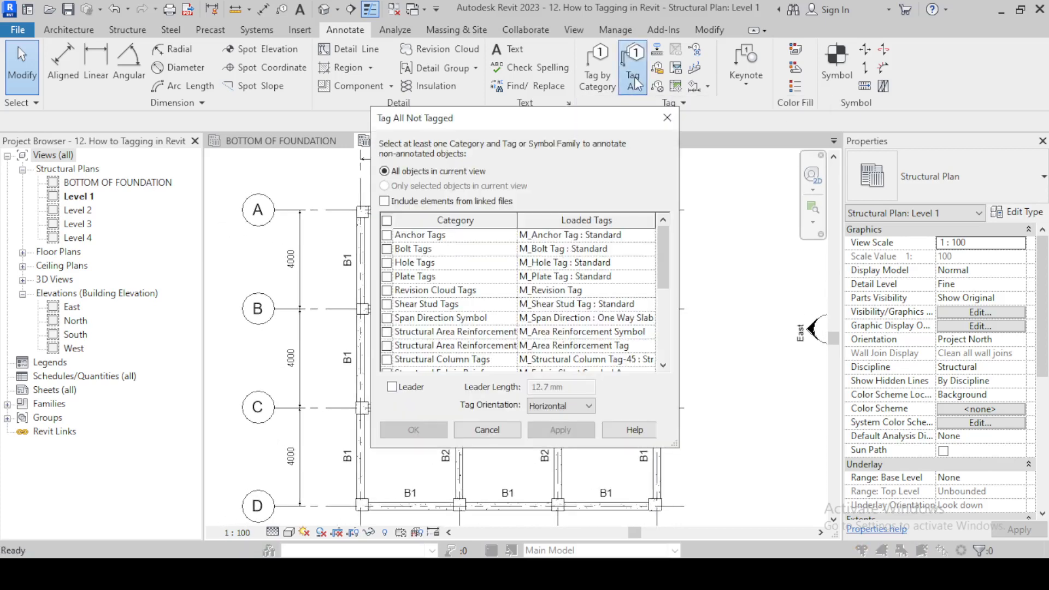
{"action": "left_click", "coordinate": [387, 359]}
{"action": "left_click", "coordinate": [413, 429]}
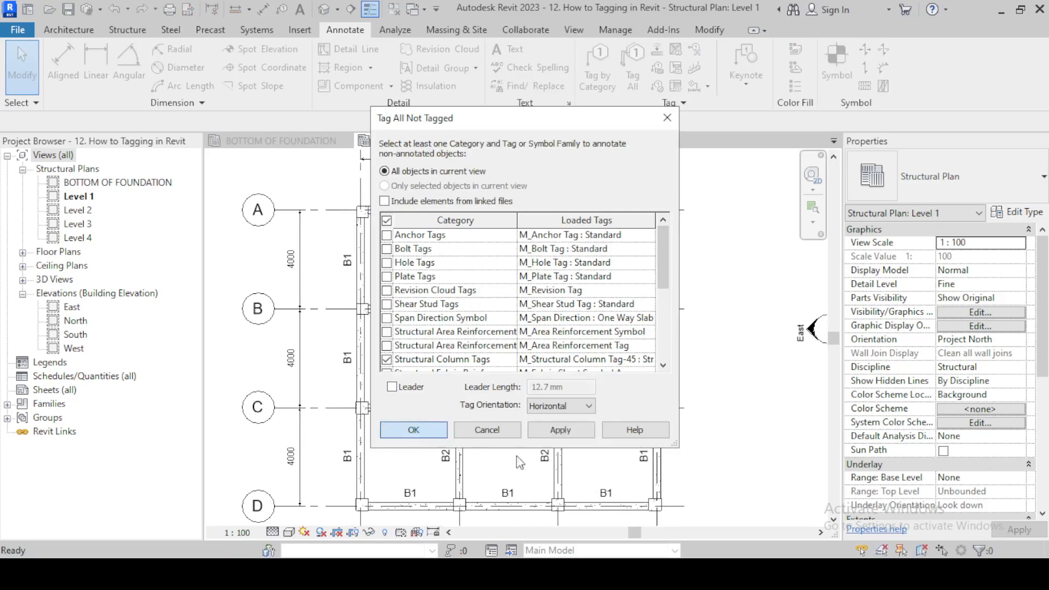
{"action": "scroll", "coordinate": [513, 477], "scroll_direction": "up", "scroll_amount": 3}
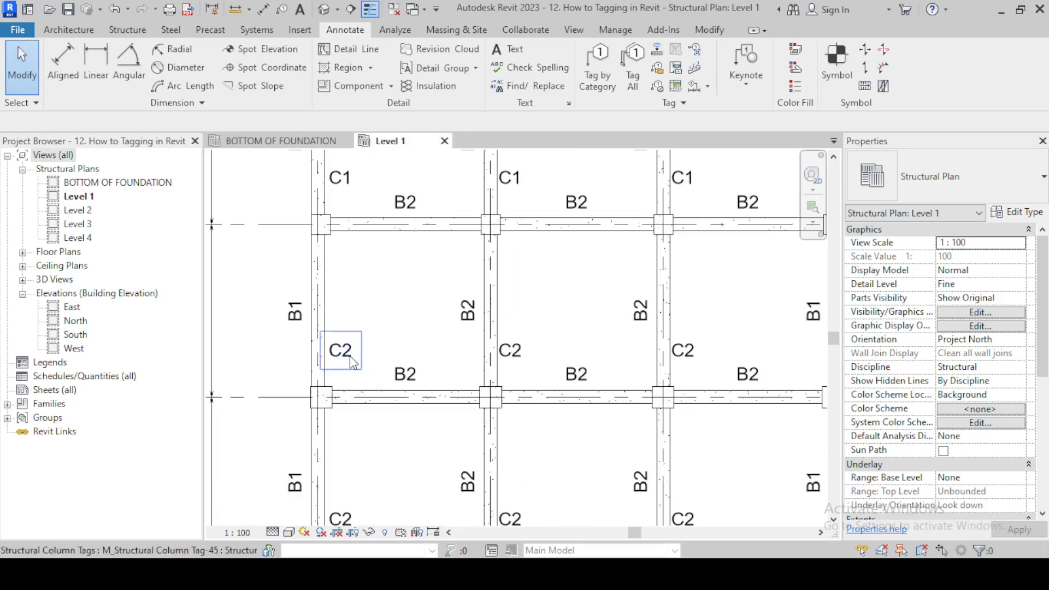
{"action": "scroll", "coordinate": [468, 342], "scroll_direction": "down", "scroll_amount": 3}
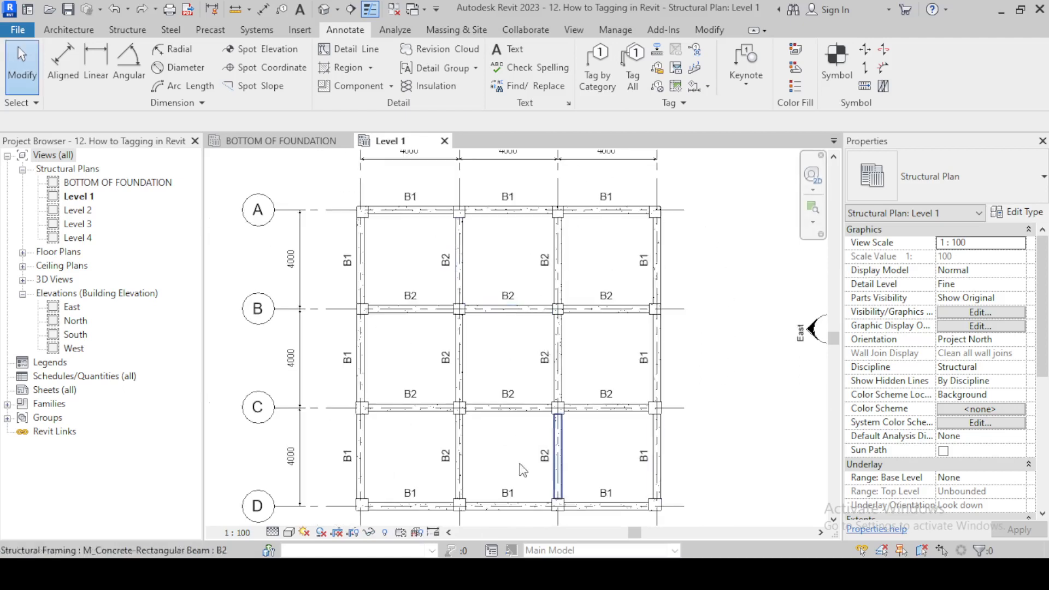
Return to the BOTTOM OF FOUNDATION plan and review its footing tags, column tags and dimensions.
{"action": "left_click", "coordinate": [288, 146]}
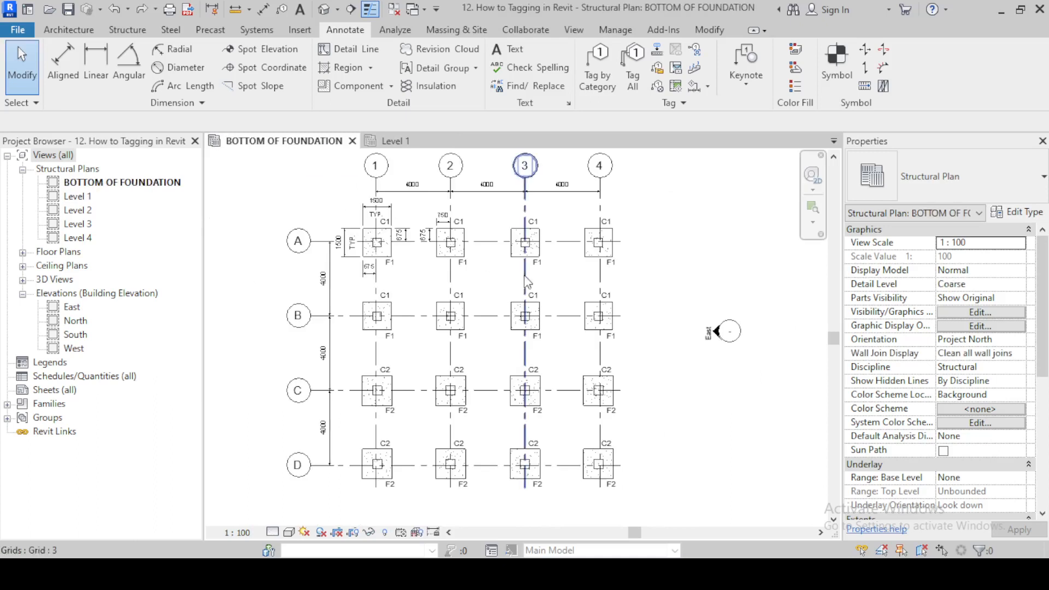
{"action": "scroll", "coordinate": [361, 235], "scroll_direction": "up", "scroll_amount": 1}
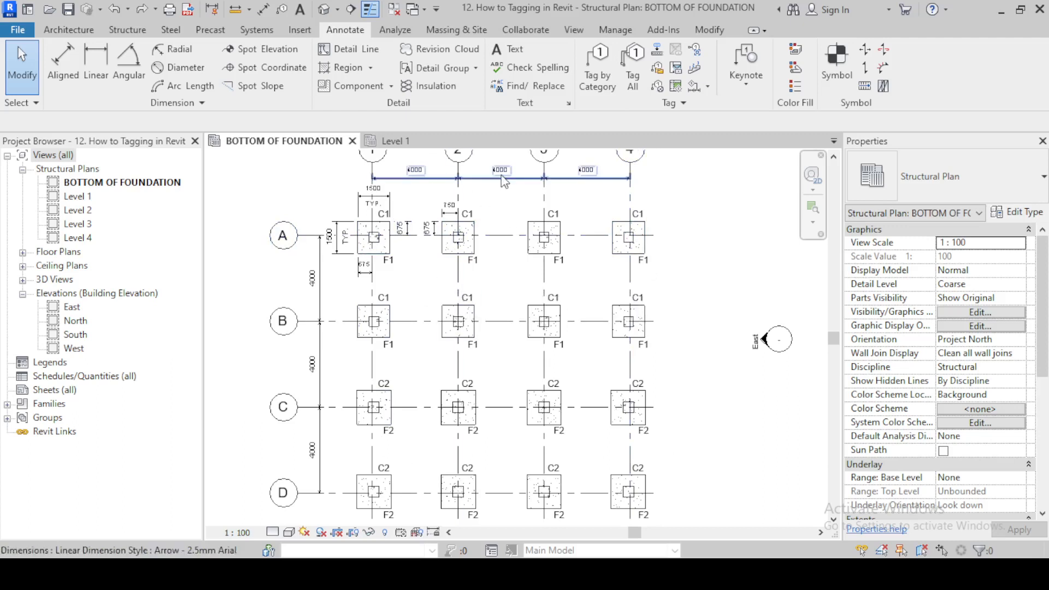
{"action": "scroll", "coordinate": [491, 179], "scroll_direction": "down", "scroll_amount": 2}
{"action": "middle_click_drag", "start_coordinate": [669, 232], "coordinate": [668, 262]}
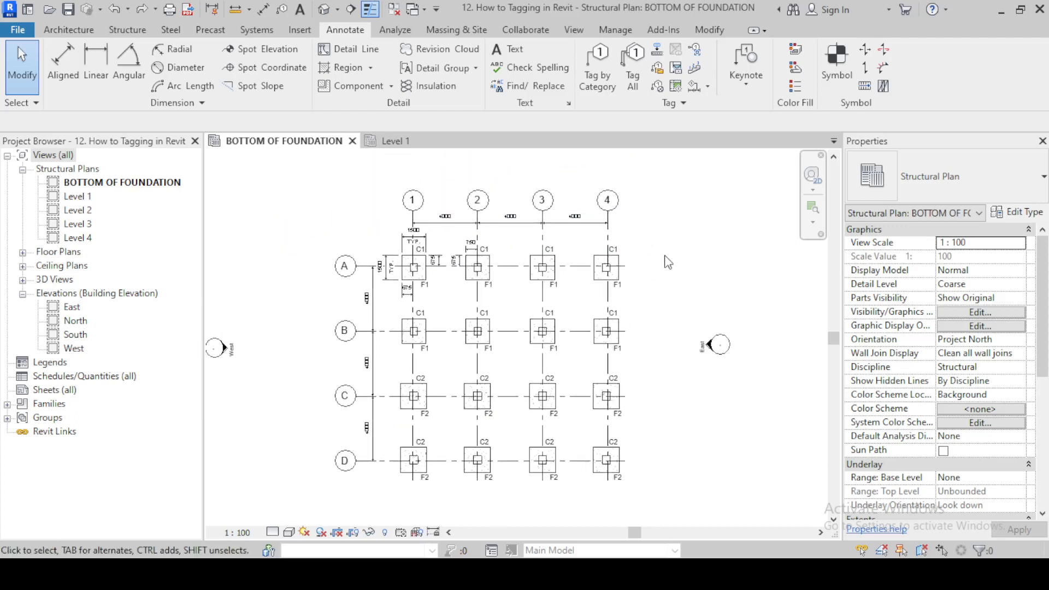